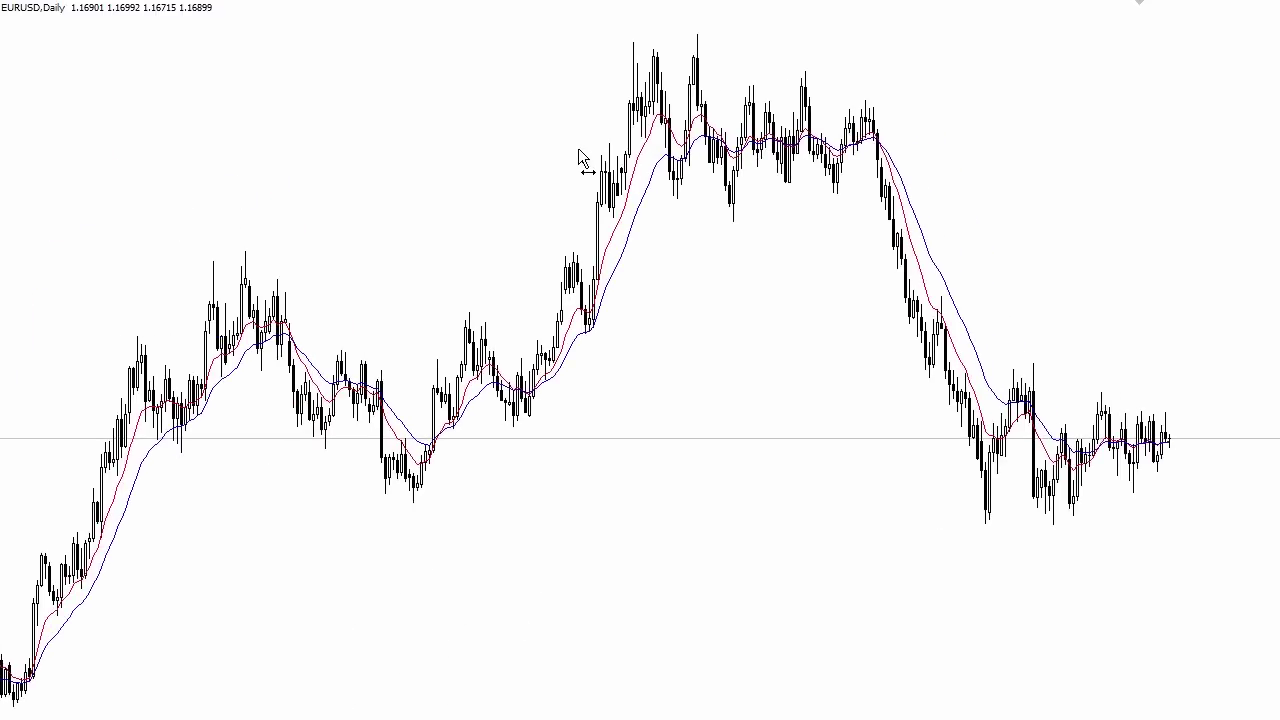
# Mark the swing highs and lows of the EURUSD daily uptrend with short red pen strokes and clear them
pyautogui.moveTo(491, 209); pyautogui.dragTo(955, 150)
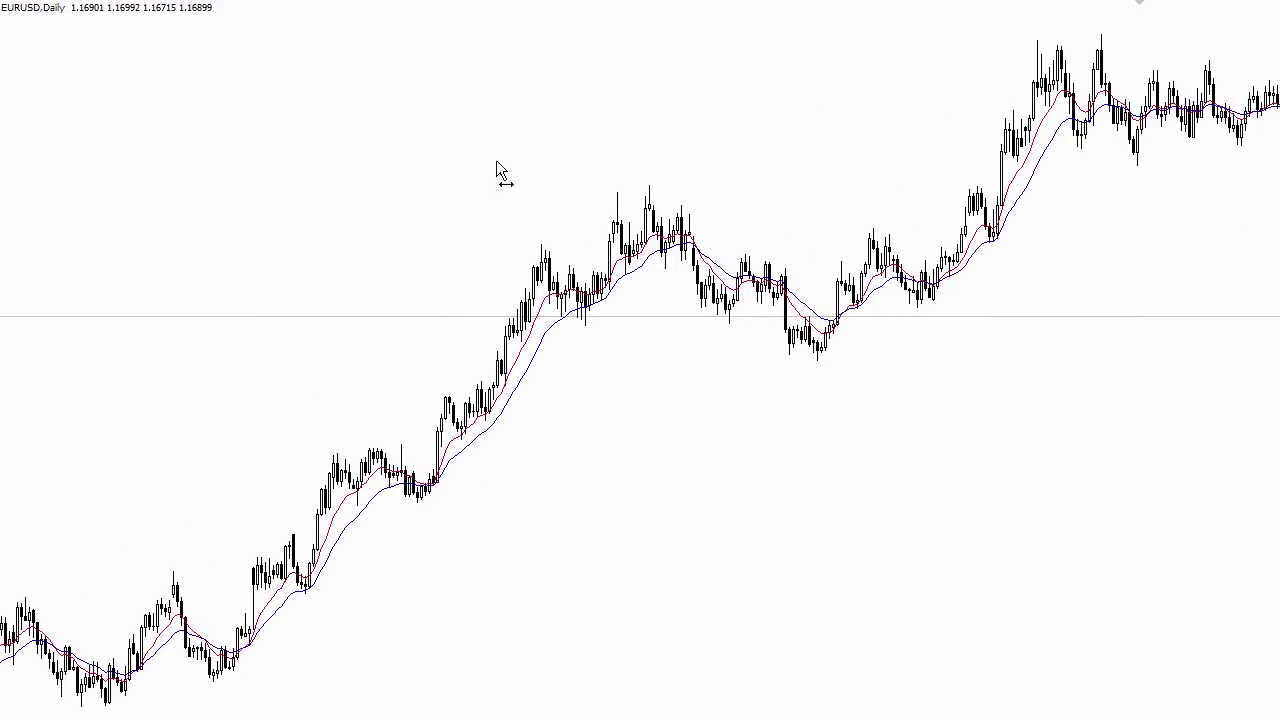
pyautogui.moveTo(496, 160); pyautogui.dragTo(715, 131)
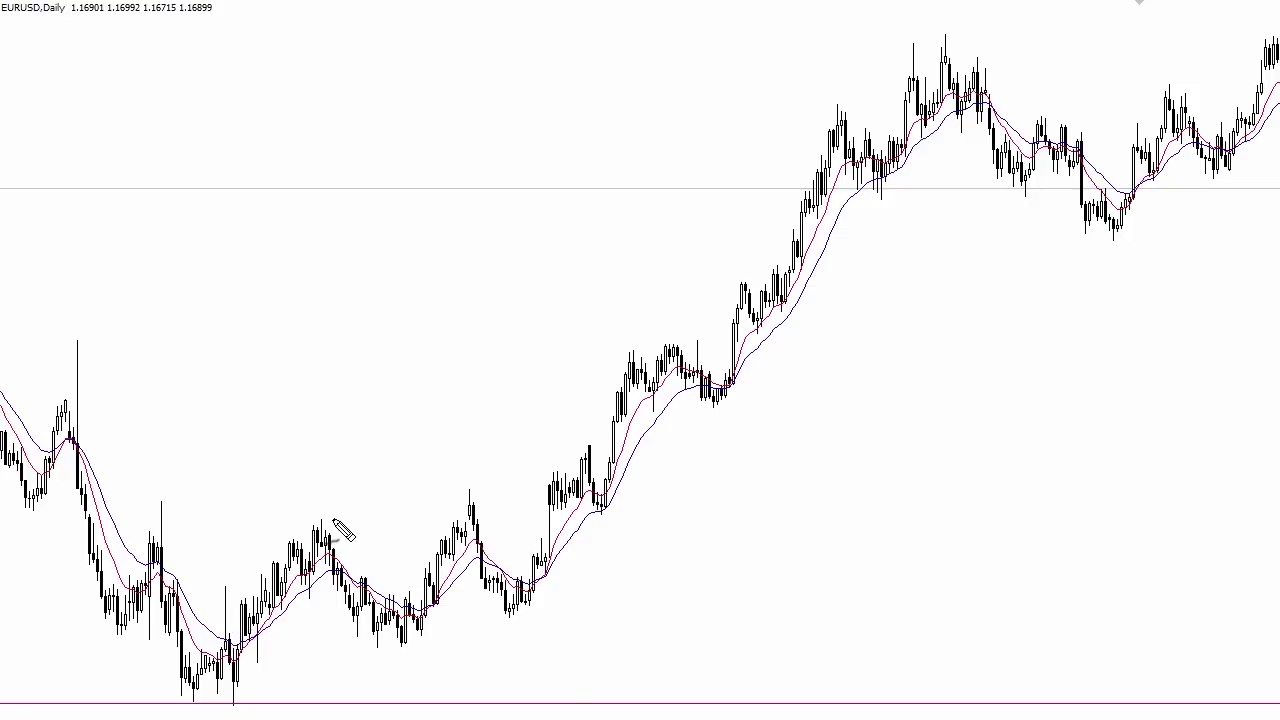
pyautogui.moveTo(309, 522); pyautogui.dragTo(329, 525)
pyautogui.moveTo(364, 649); pyautogui.dragTo(400, 648)
pyautogui.moveTo(450, 491); pyautogui.dragTo(466, 492)
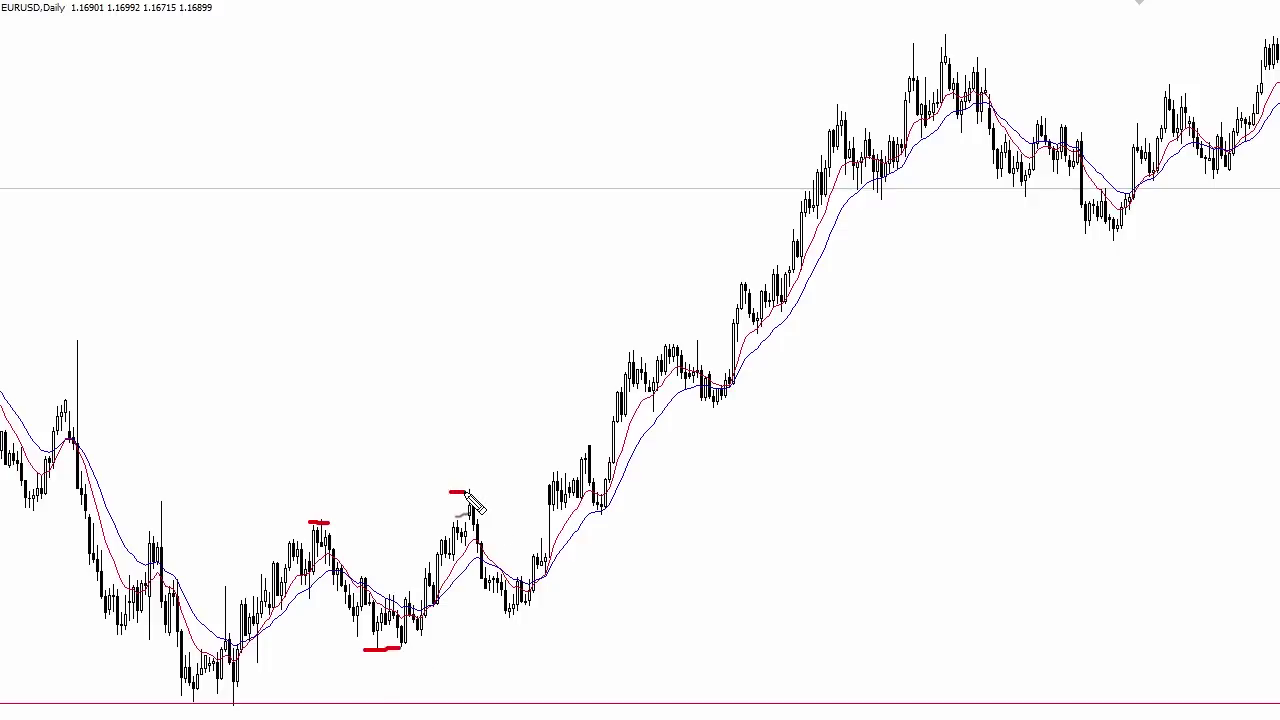
pyautogui.moveTo(590, 517); pyautogui.dragTo(605, 516)
pyautogui.moveTo(643, 348); pyautogui.dragTo(678, 346)
pyautogui.moveTo(697, 410); pyautogui.dragTo(711, 410)
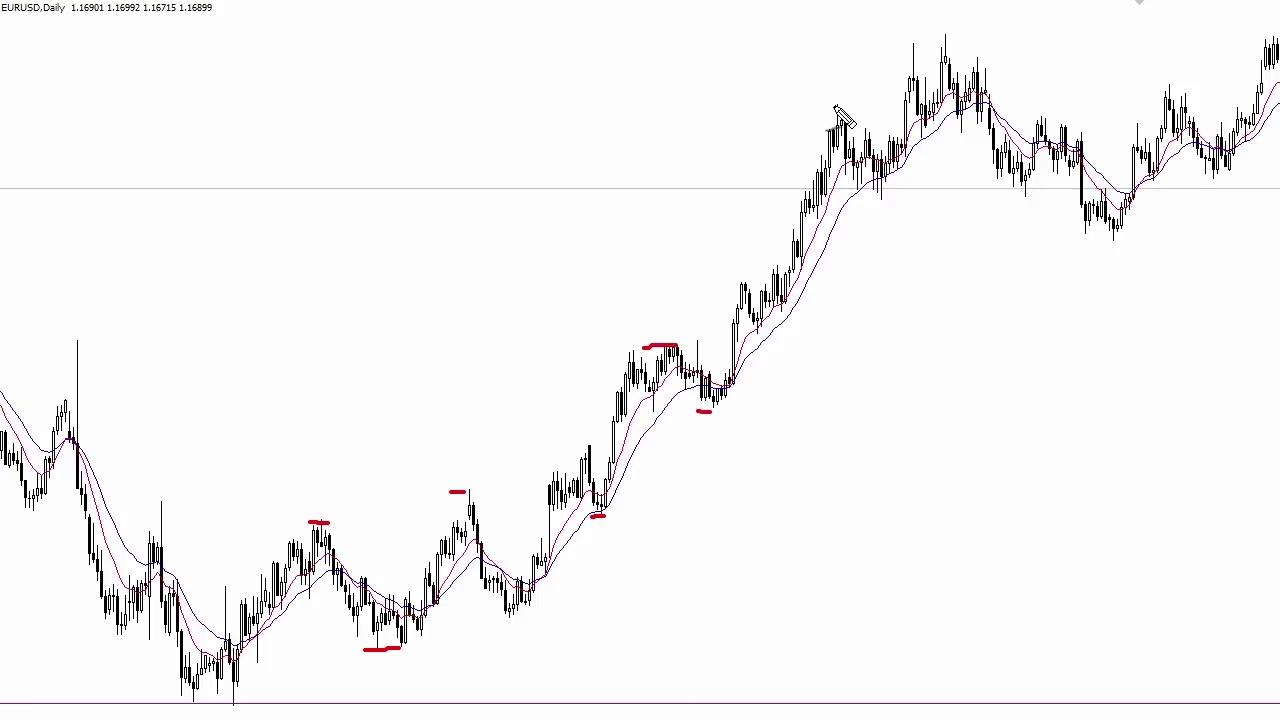
pyautogui.moveTo(830, 106); pyautogui.dragTo(843, 105)
pyautogui.moveTo(937, 38); pyautogui.dragTo(955, 37)
pyautogui.moveTo(1120, 239); pyautogui.dragTo(1102, 238)
pyautogui.press('Escape')
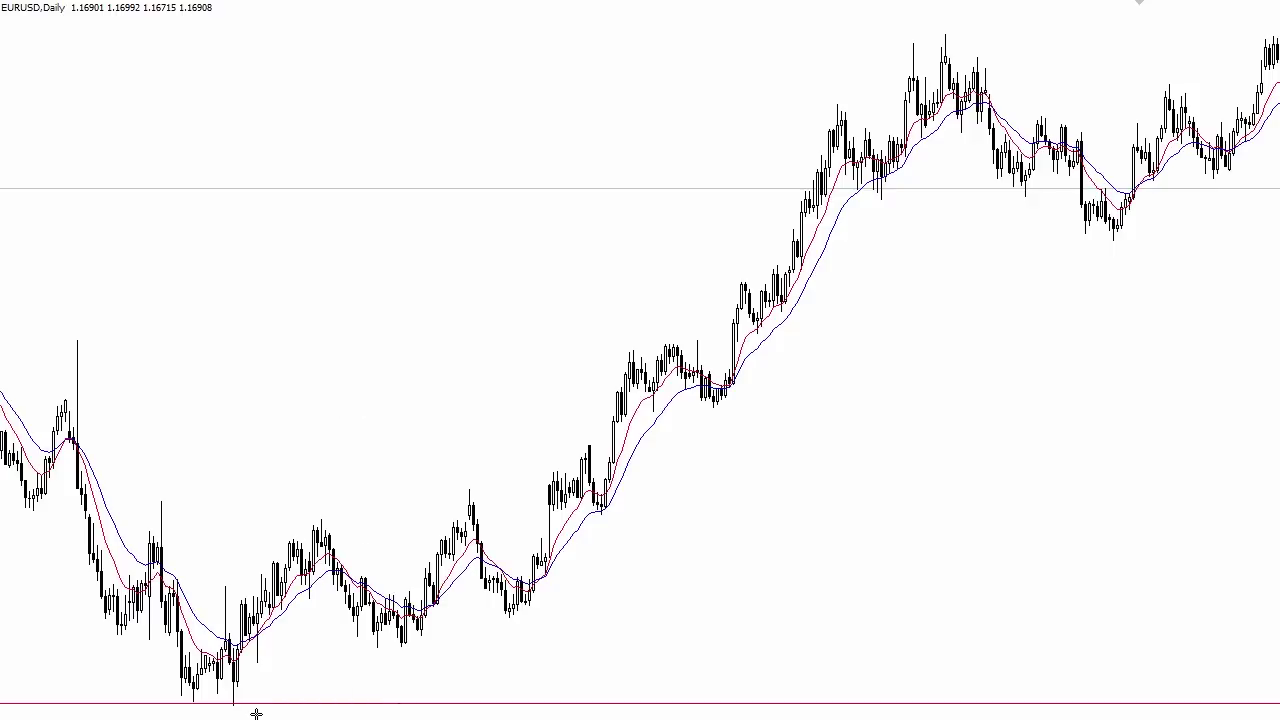
# Place two horizontal lines in the lower part of the uptrend, one at each of the two pullback lows following the breakout
pyautogui.moveTo(228, 640)
pyautogui.moveTo(784, 581); pyautogui.dragTo(891, 507)
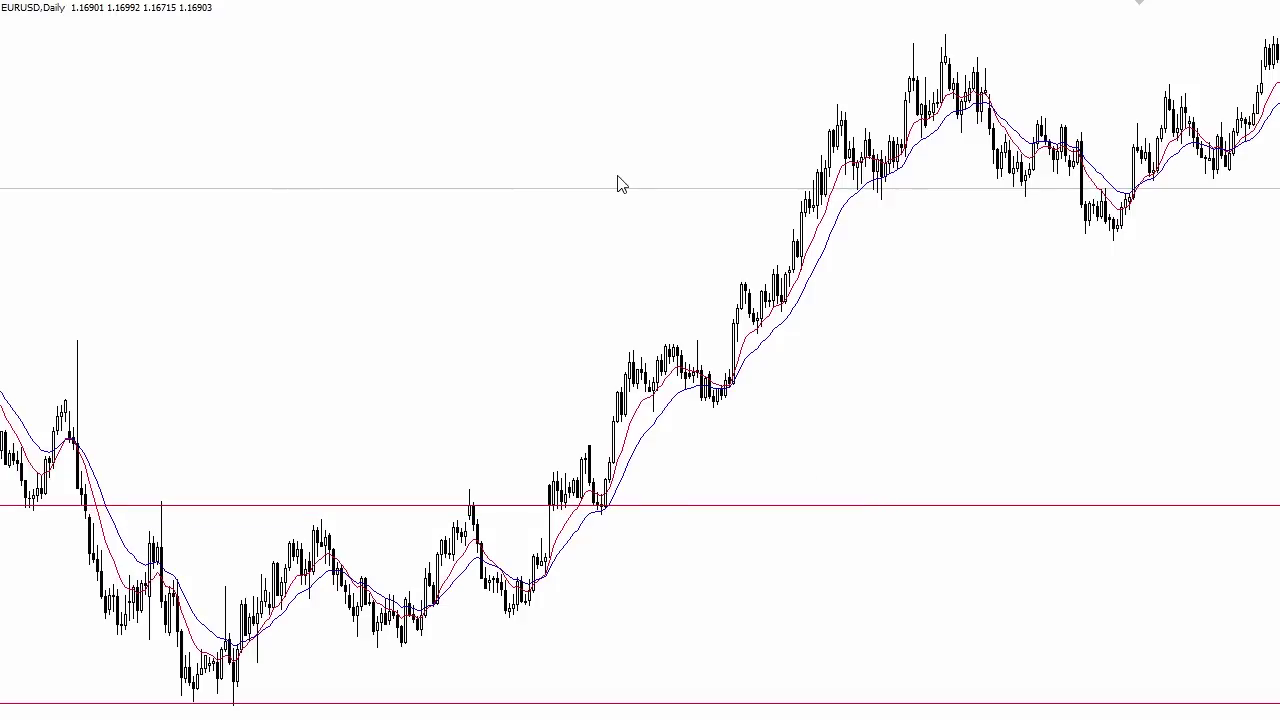
pyautogui.scroll(3, 640, 186)
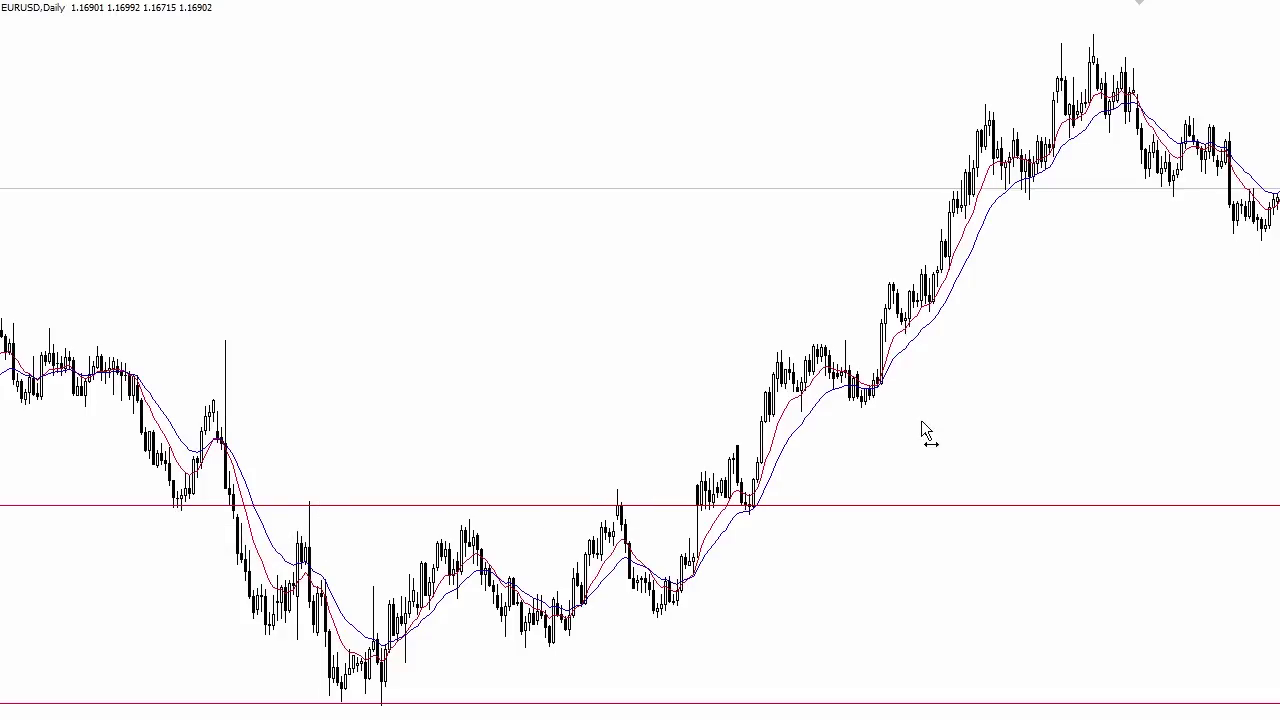
pyautogui.scroll(-1, 918, 434)
pyautogui.moveTo(749, 316); pyautogui.dragTo(1043, 410)
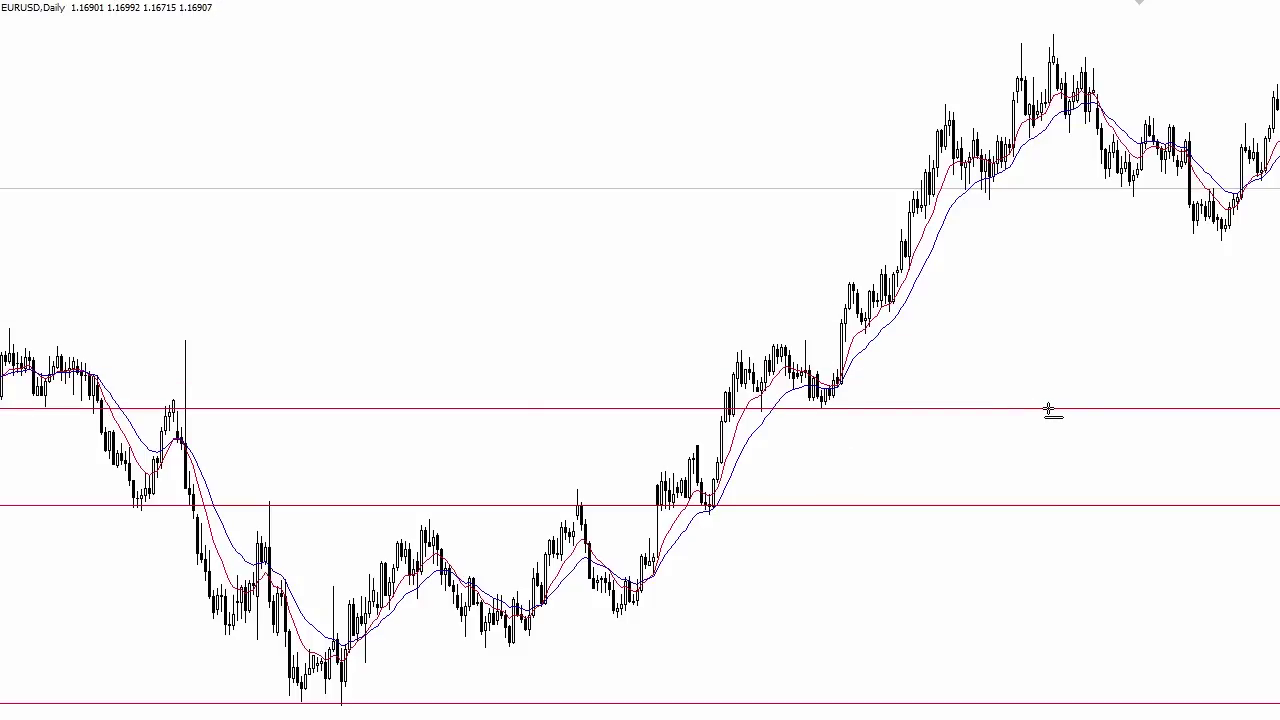
# Highlight in red pen where price touches the upper pullback line, from the early lows to the later retest, and clear the marks
pyautogui.scroll(2, 700, 318)
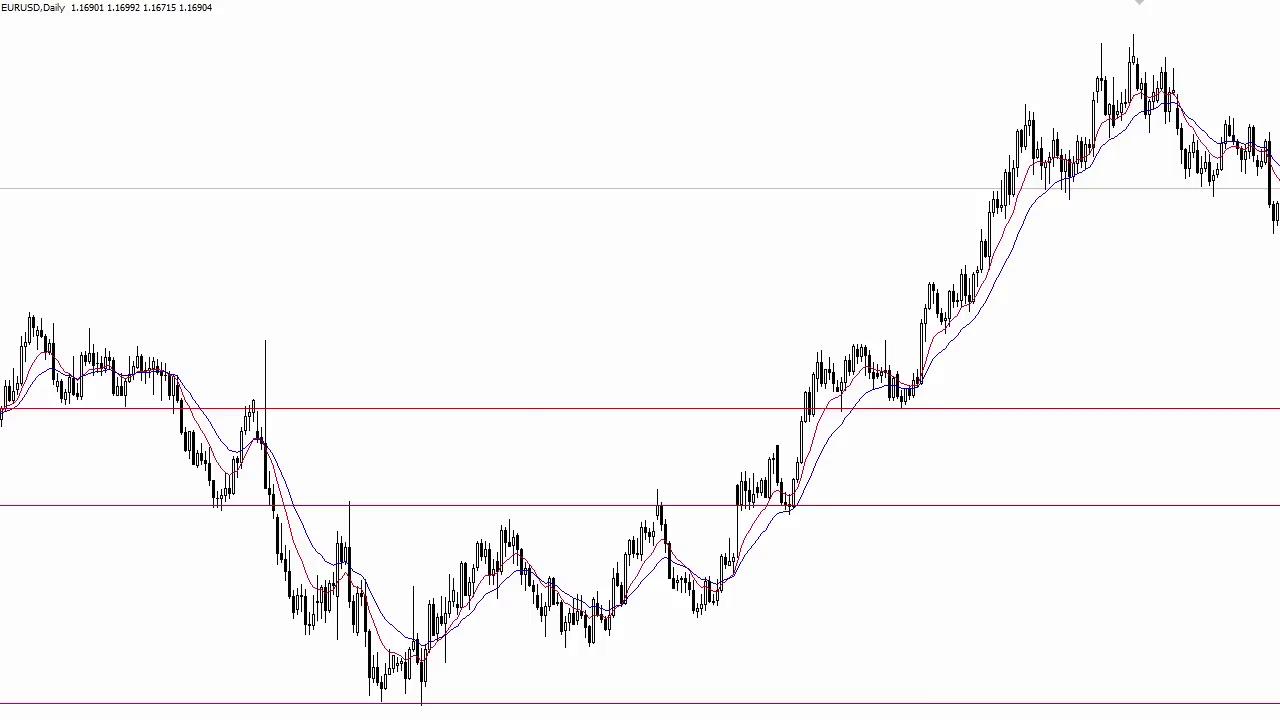
pyautogui.click(58, 407)
pyautogui.click(125, 408)
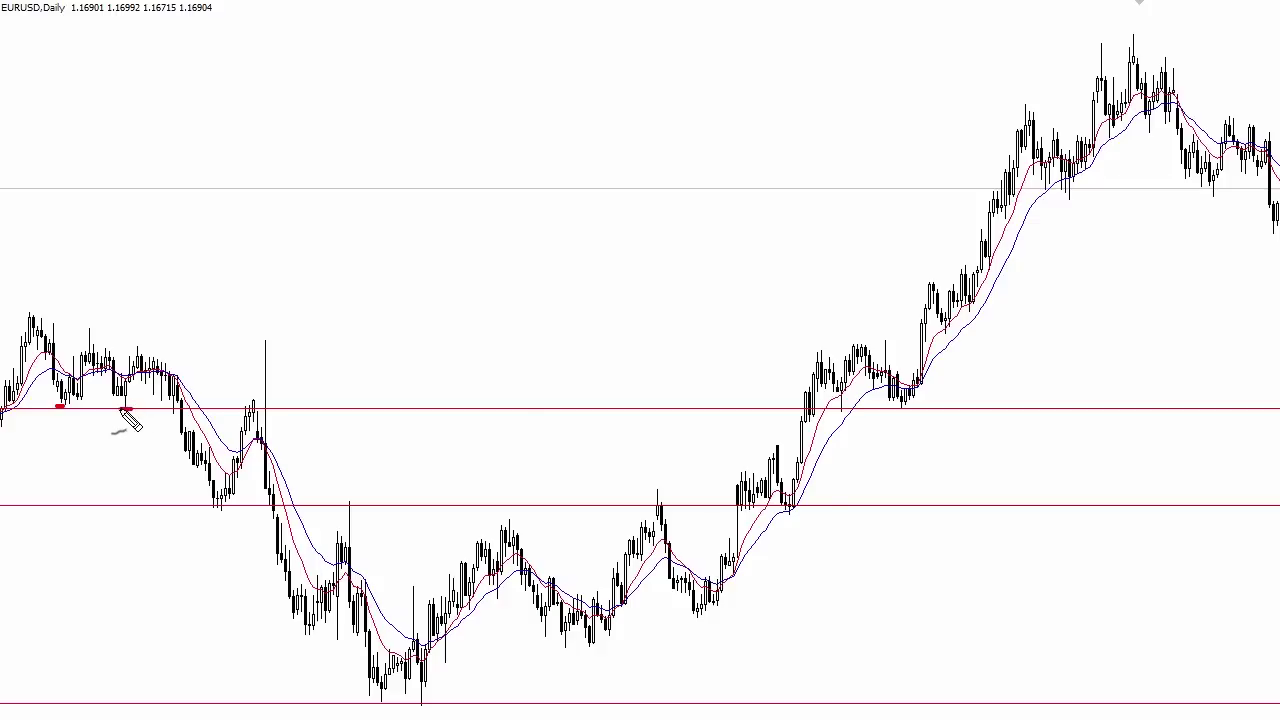
pyautogui.click(250, 410)
pyautogui.moveTo(830, 407); pyautogui.dragTo(907, 407)
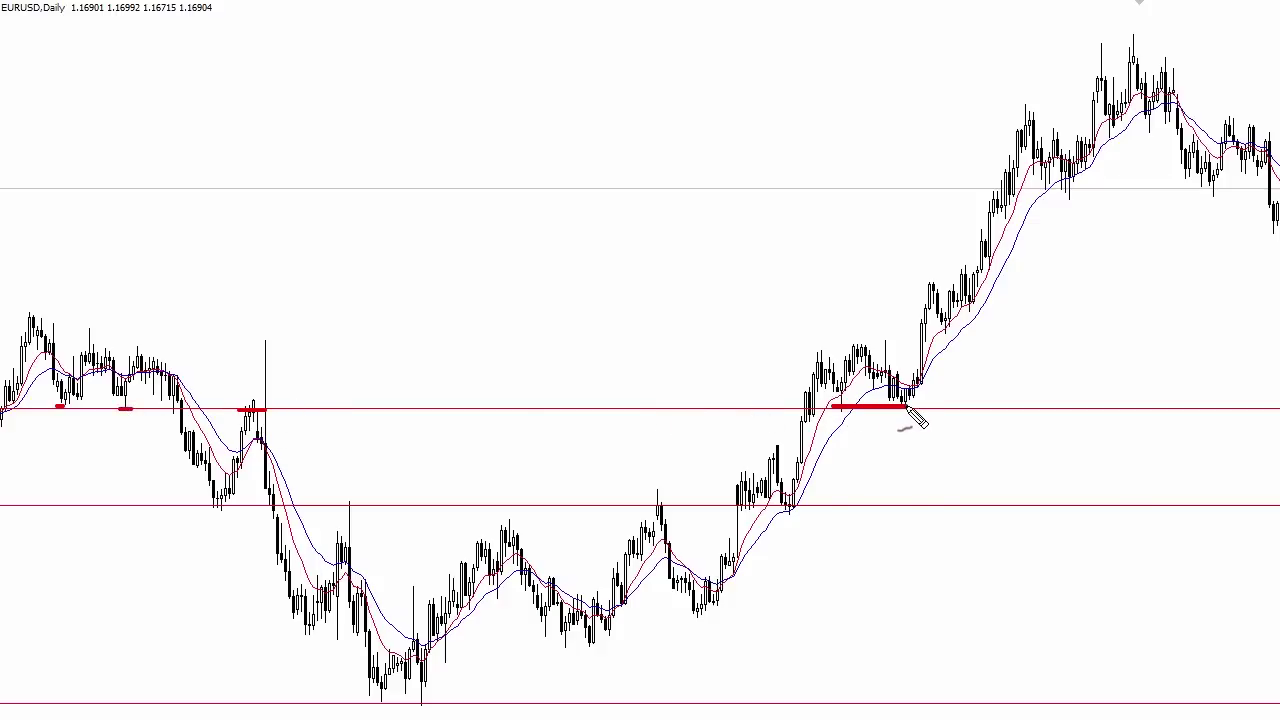
pyautogui.press('Escape')
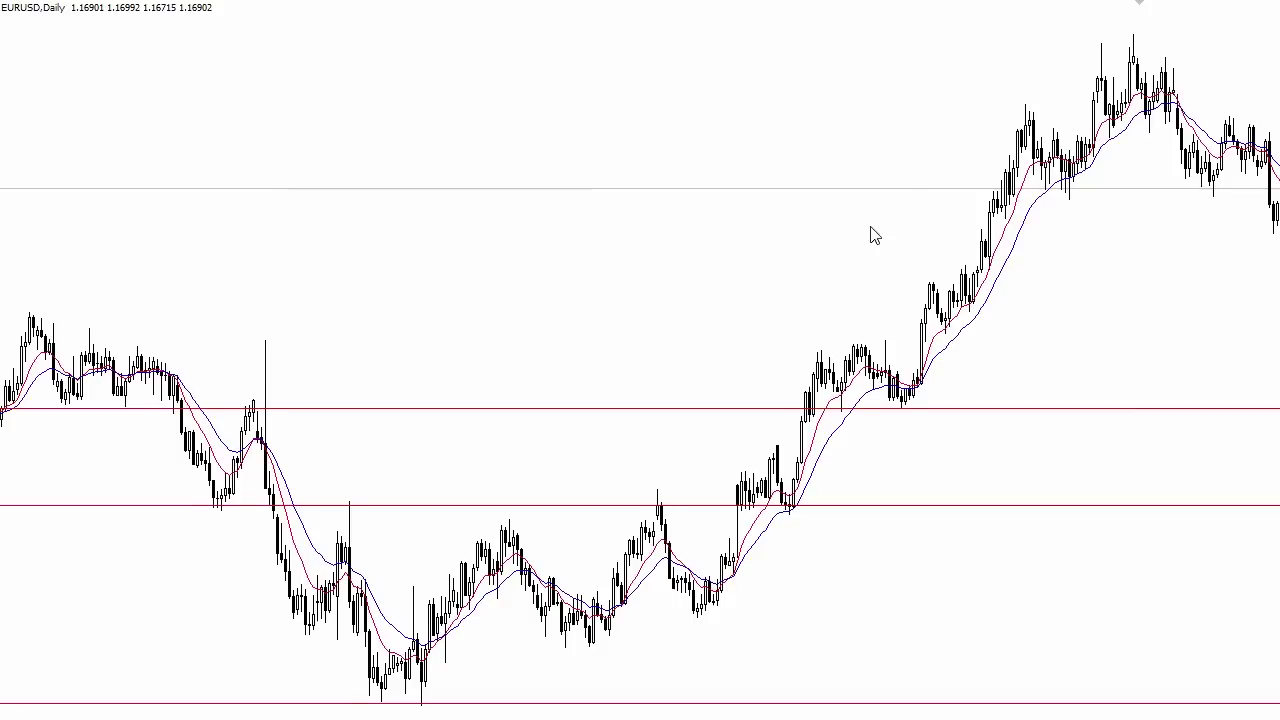
# Place a horizontal line at the lowest low of the mid-trend consolidation, briefly marking the recent lows that touch it in red pen
pyautogui.moveTo(871, 234); pyautogui.dragTo(665, 224)
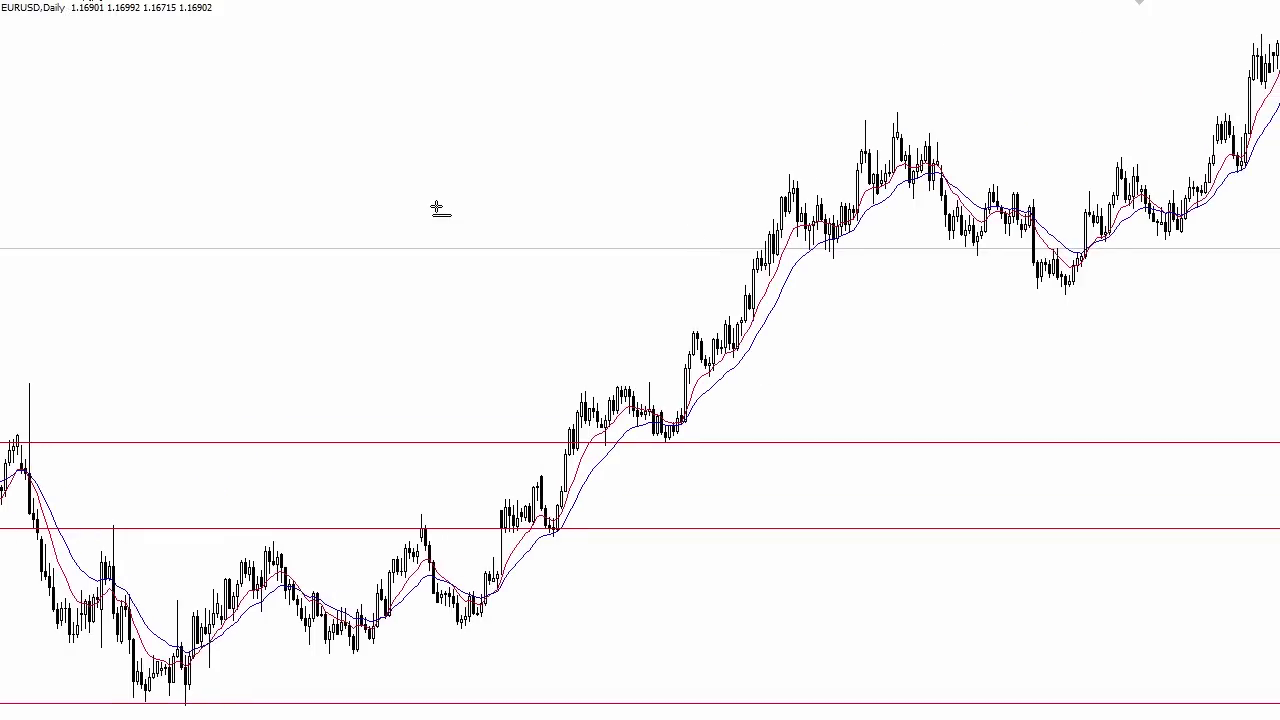
pyautogui.moveTo(834, 286); pyautogui.dragTo(1199, 296)
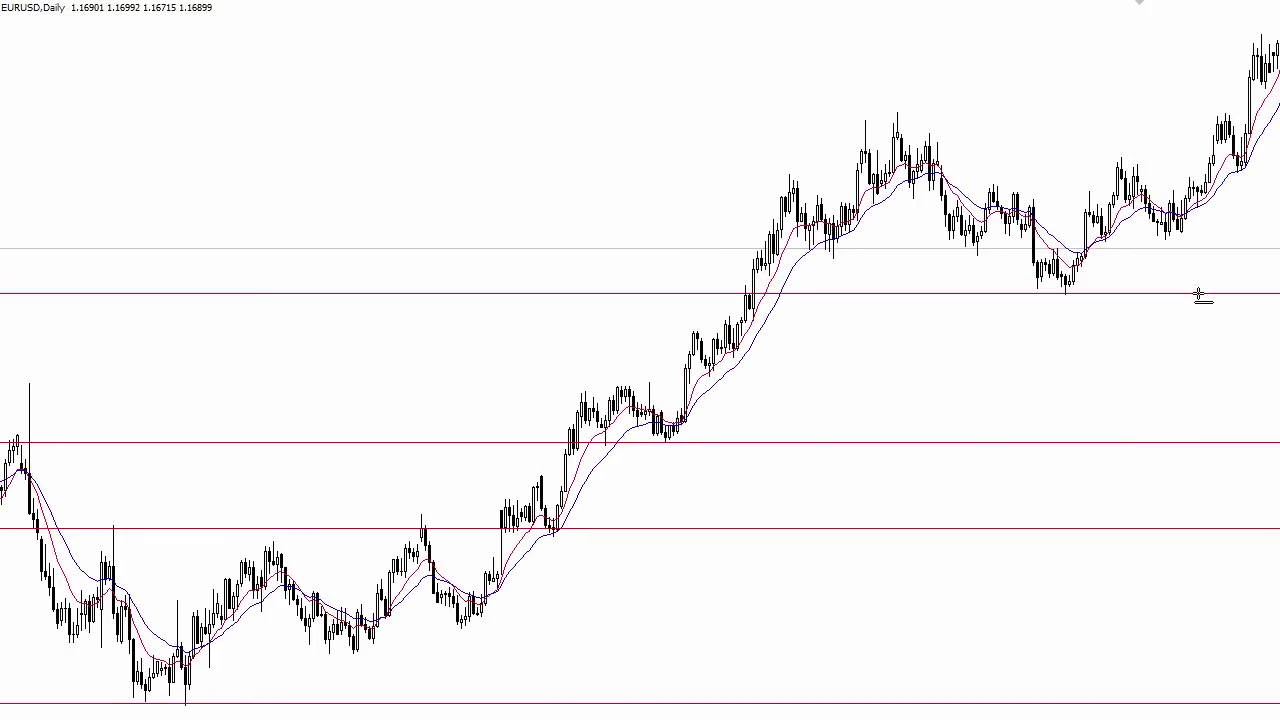
pyautogui.moveTo(1031, 369); pyautogui.dragTo(815, 370)
pyautogui.moveTo(983, 410); pyautogui.dragTo(874, 377)
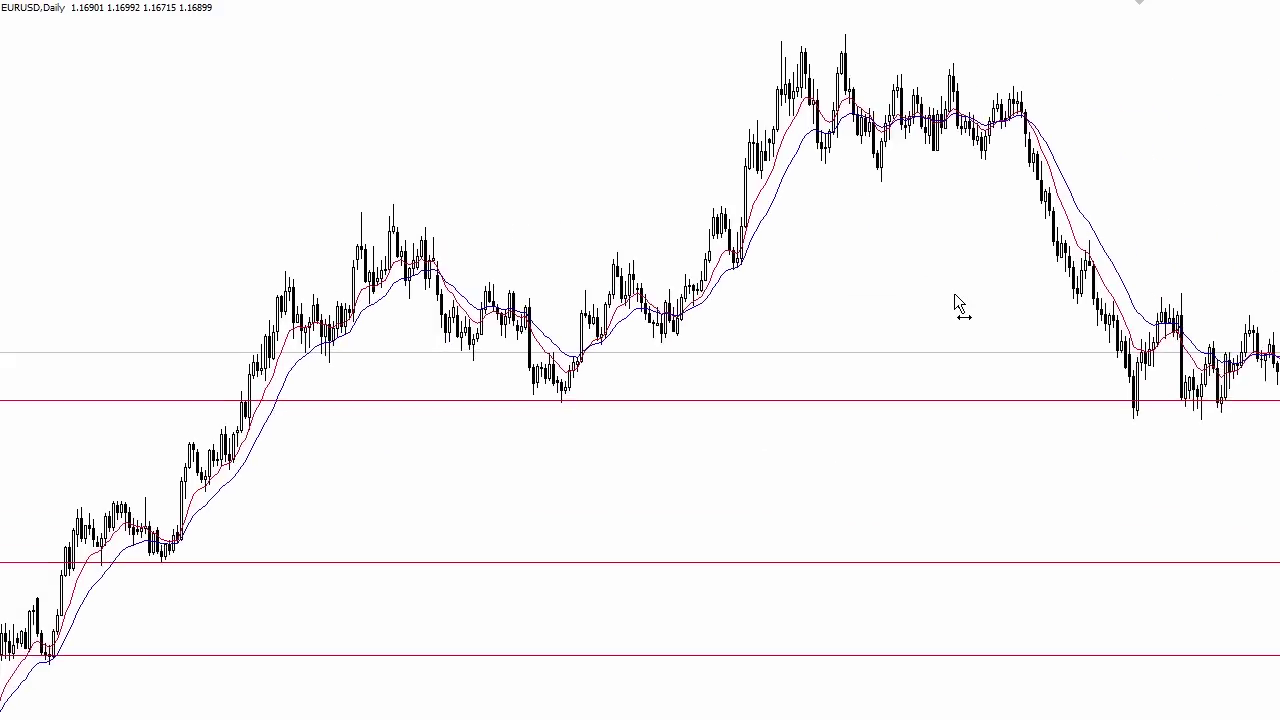
pyautogui.moveTo(954, 296)
pyautogui.mouseDown()
pyautogui.moveTo(900, 296)
pyautogui.moveTo(920, 286)
pyautogui.moveTo(1123, 491)
pyautogui.moveTo(1090, 428)
pyautogui.moveTo(1080, 571)
pyautogui.moveTo(1131, 443)
pyautogui.moveTo(1098, 447)
pyautogui.moveTo(1093, 432)
pyautogui.moveTo(1182, 430)
pyautogui.mouseUp()
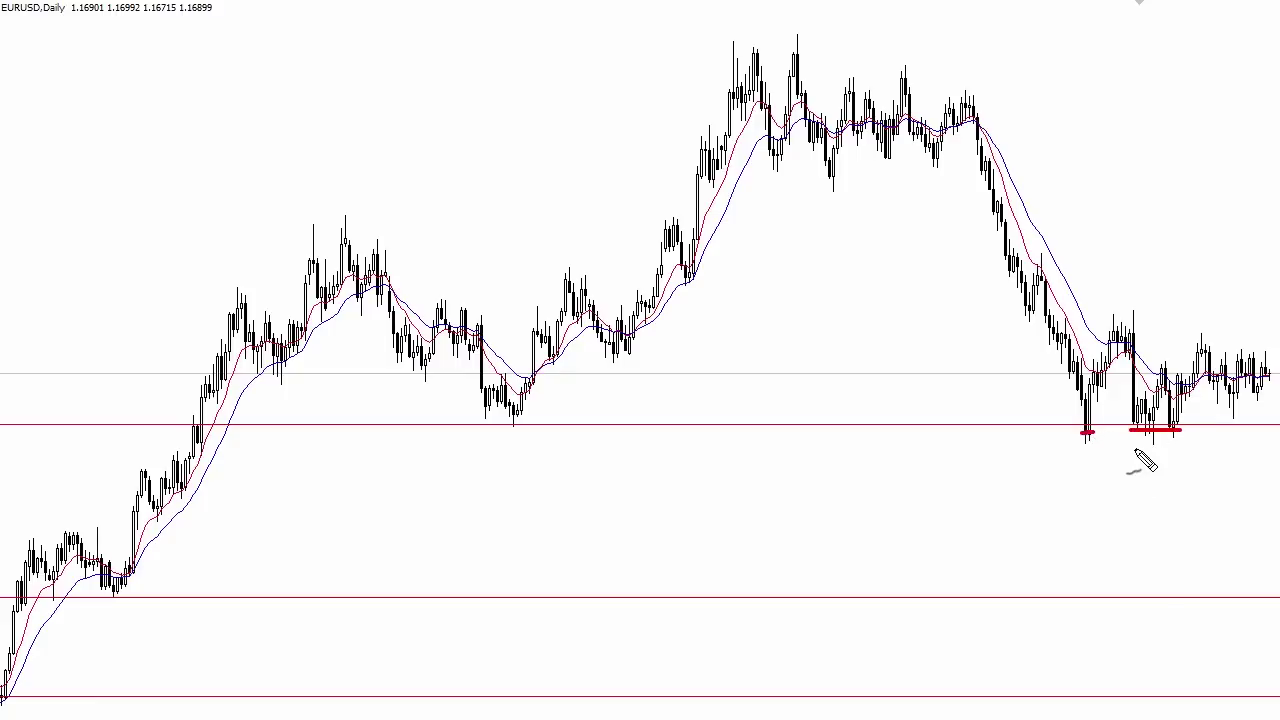
pyautogui.press('Escape')
# Enlarge the chart and add a horizontal line at the swing high between the two upper lines
pyautogui.scroll(6, 786, 206)
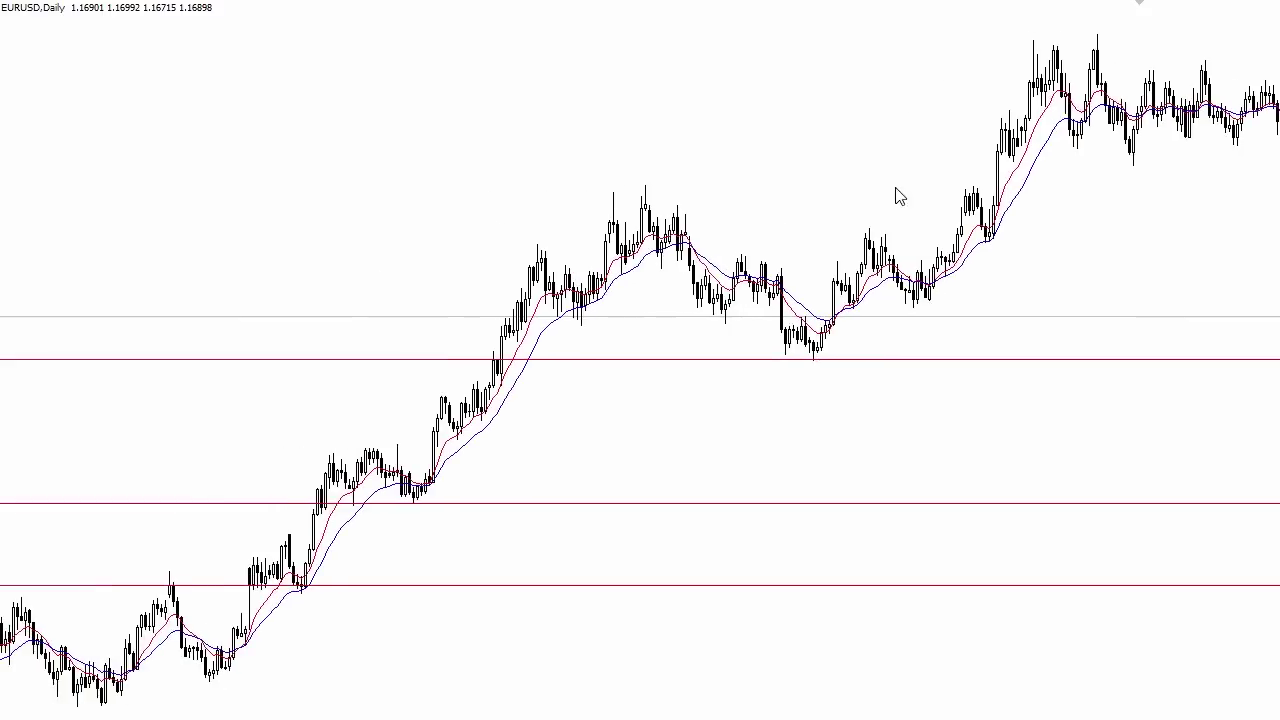
pyautogui.press('+')
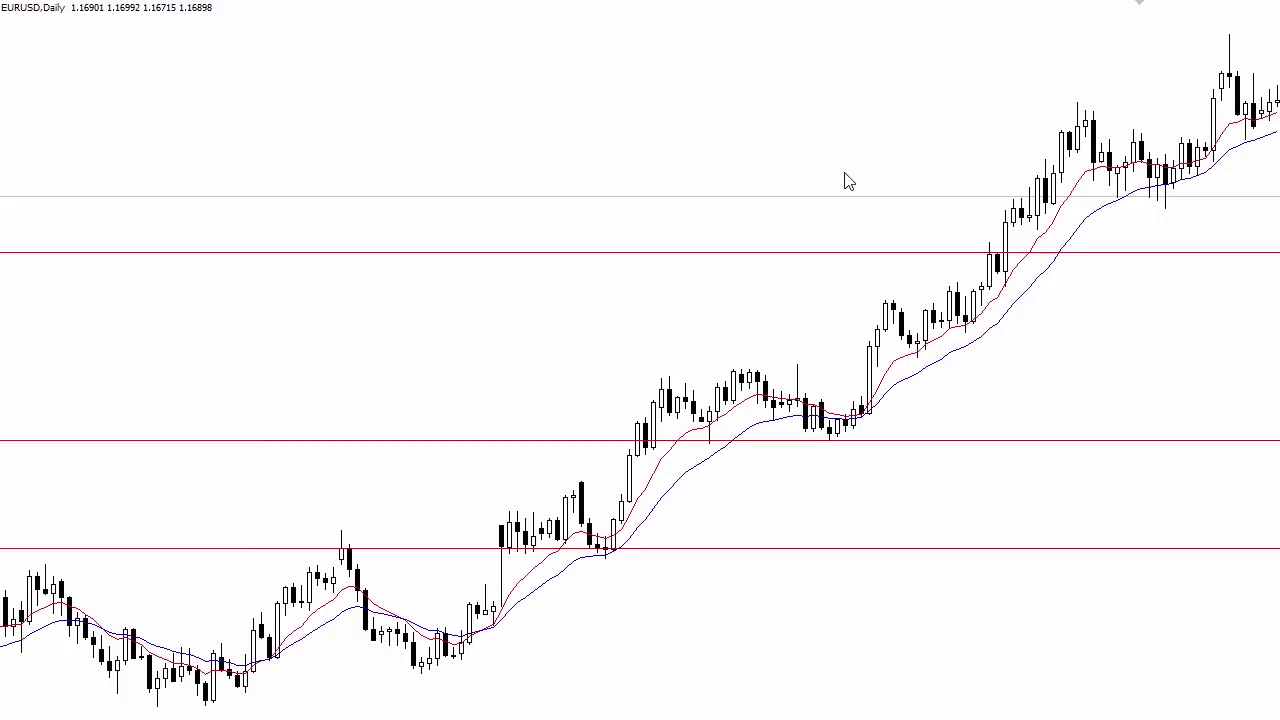
pyautogui.scroll(-3, 890, 115)
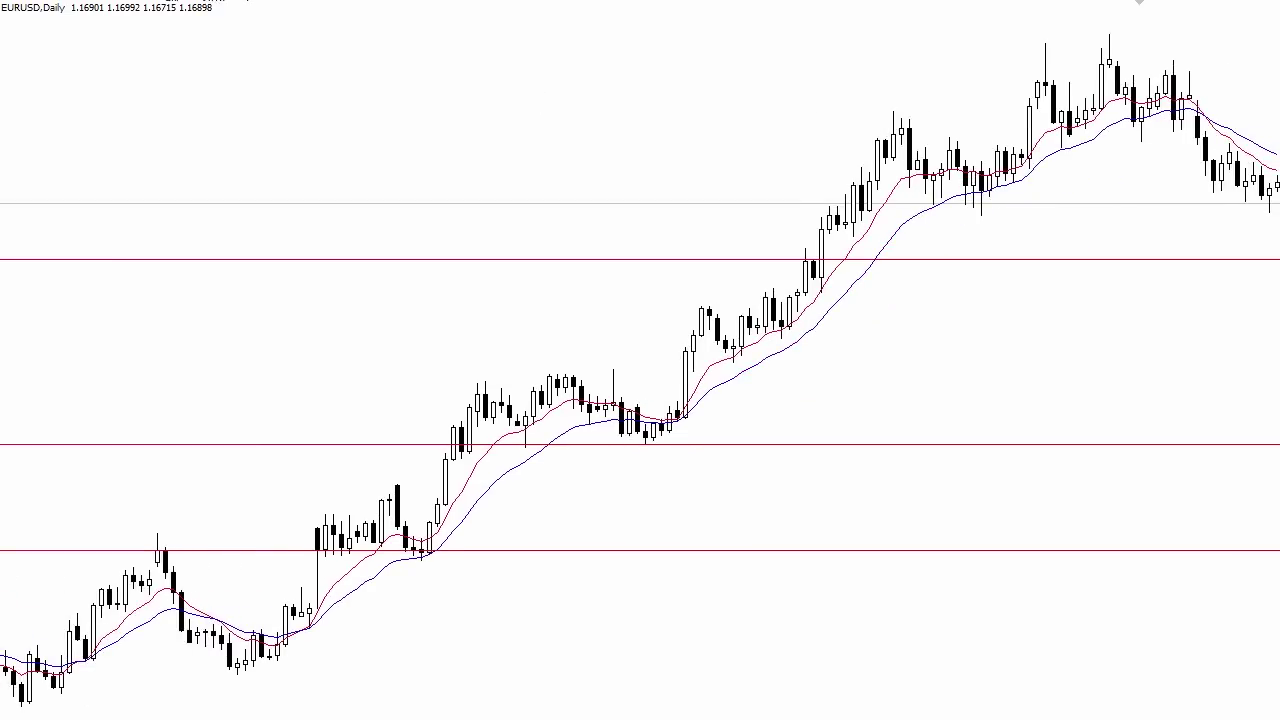
pyautogui.click(852, 368)
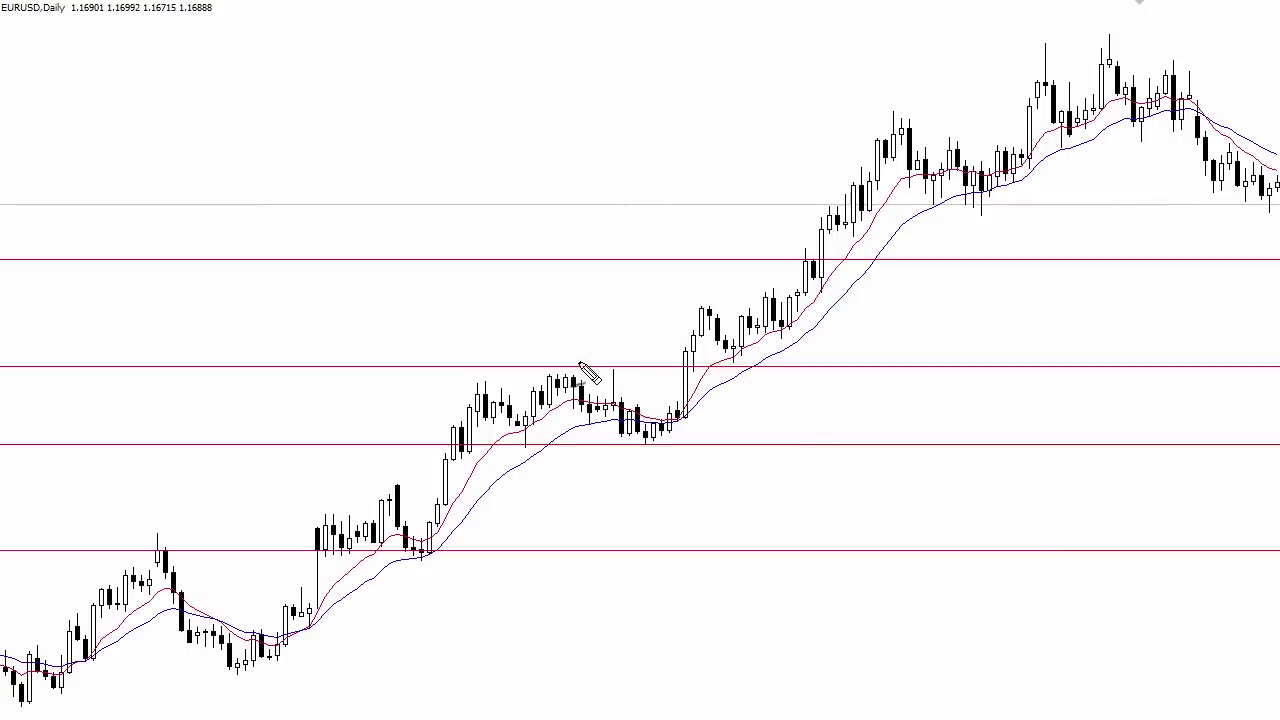
# Mark the swing high and the following pullback low around the new intermediate line in red pen and erase the marks
pyautogui.moveTo(581, 376)
pyautogui.mouseDown()
pyautogui.moveTo(546, 376)
pyautogui.moveTo(608, 376)
pyautogui.mouseUp()
pyautogui.moveTo(741, 362); pyautogui.dragTo(707, 362)
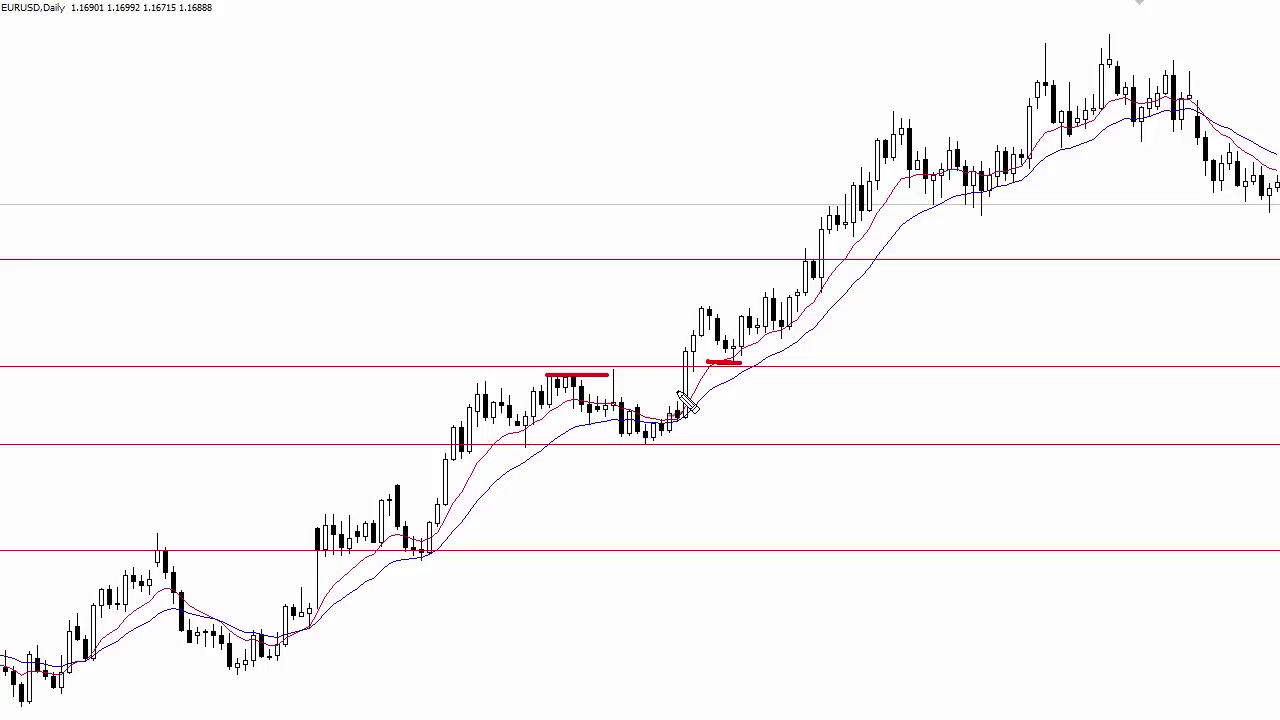
pyautogui.press('e')
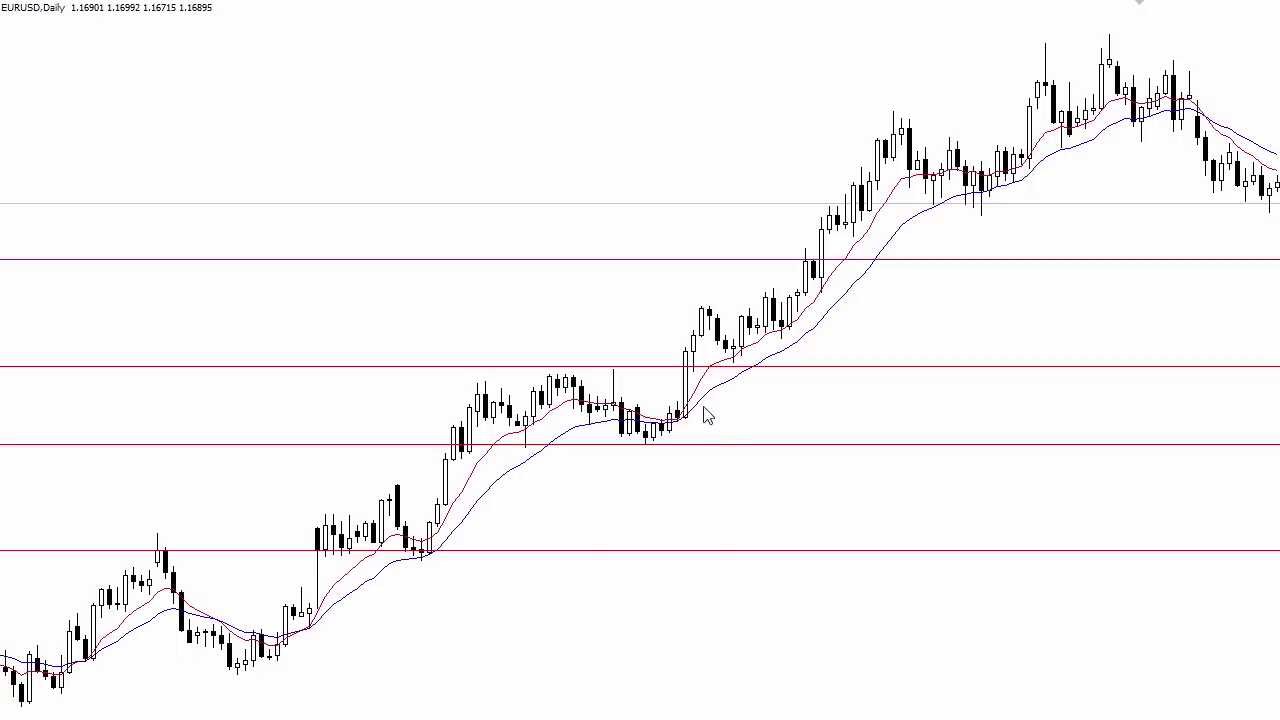
# Add a horizontal line under the double swing lows at the start of the uptrend, just above the lowest line
pyautogui.moveTo(549, 594); pyautogui.dragTo(698, 574)
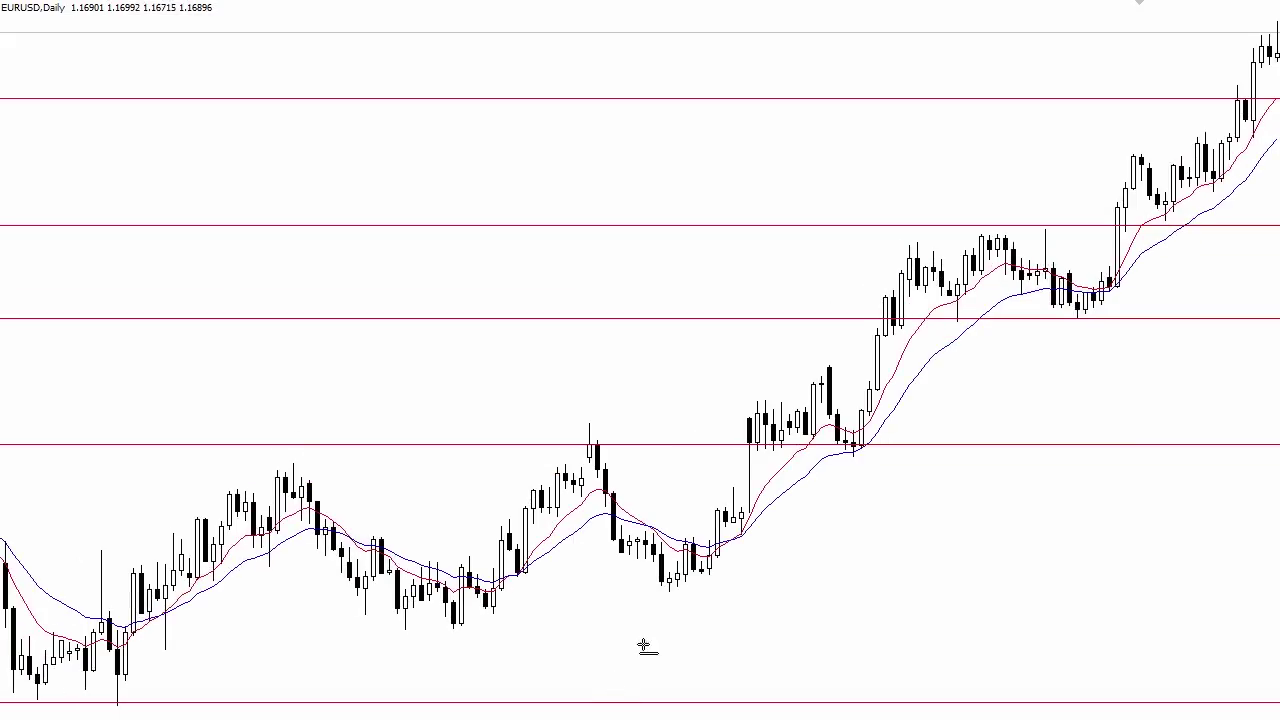
pyautogui.click(690, 628)
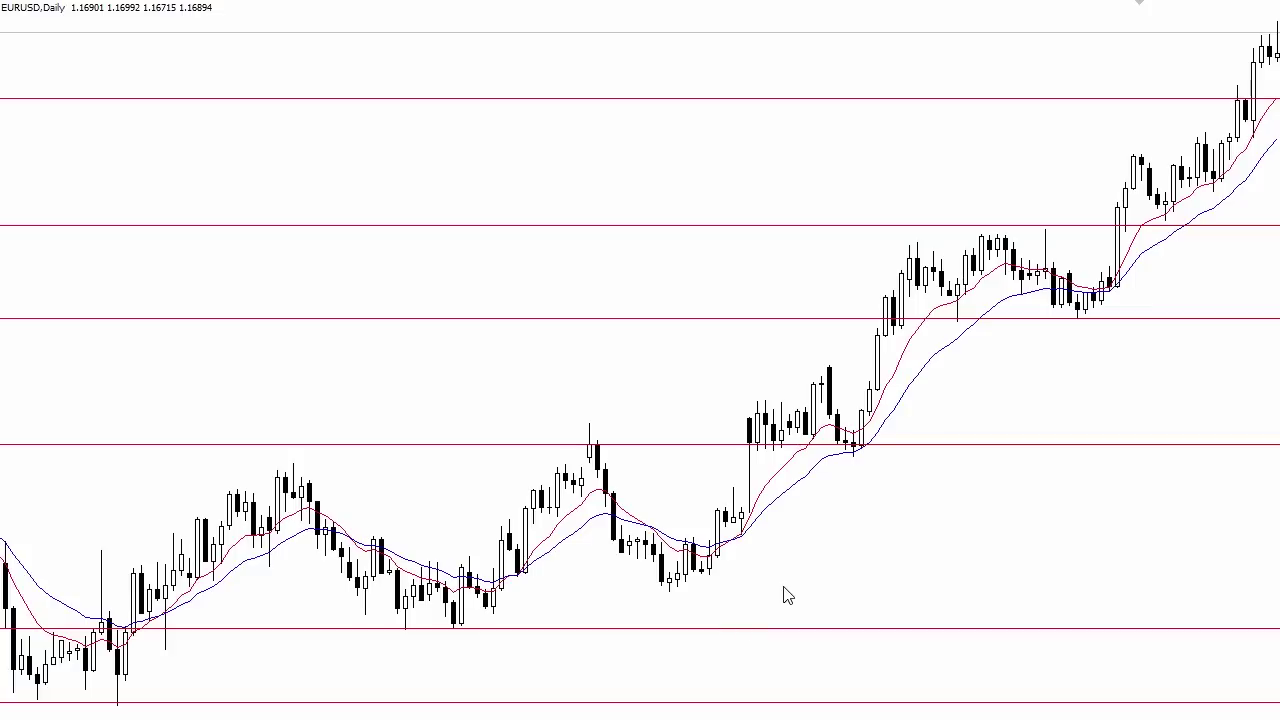
# Measure the distance from the third-highest horizontal line up to the highest one with the crosshair
pyautogui.scroll(-10, 917, 556)
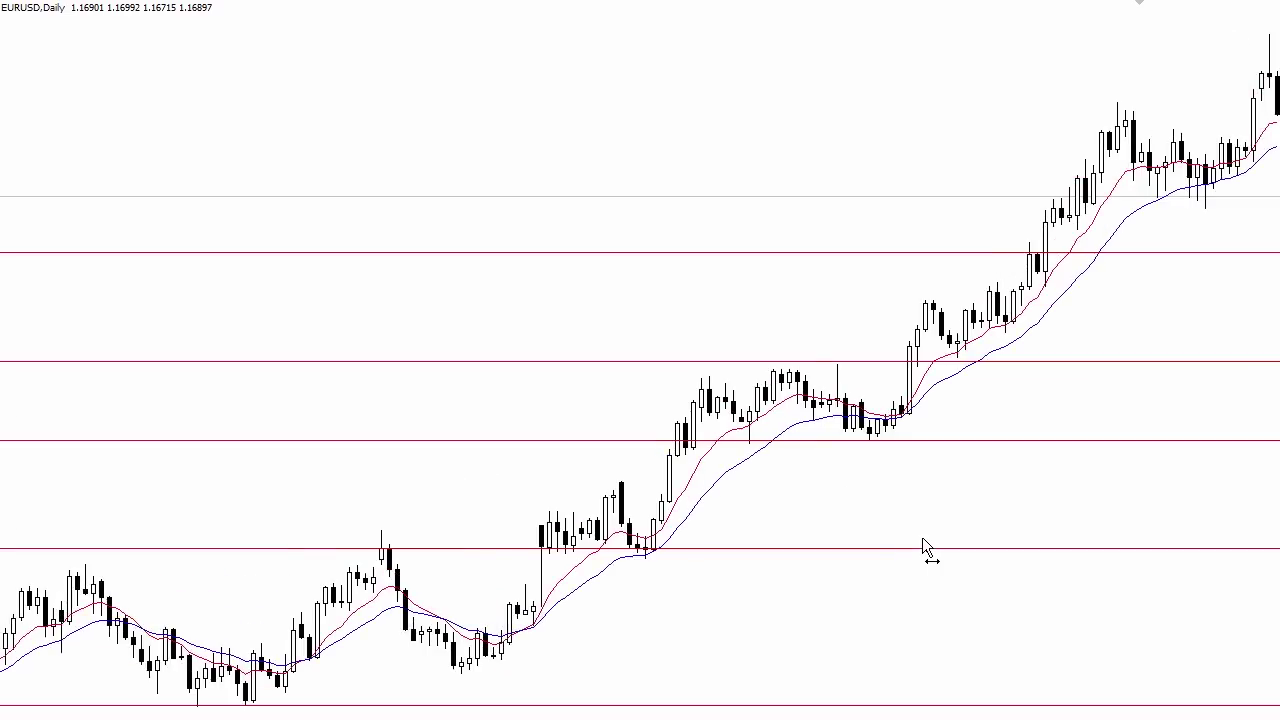
pyautogui.middleClick(889, 500)
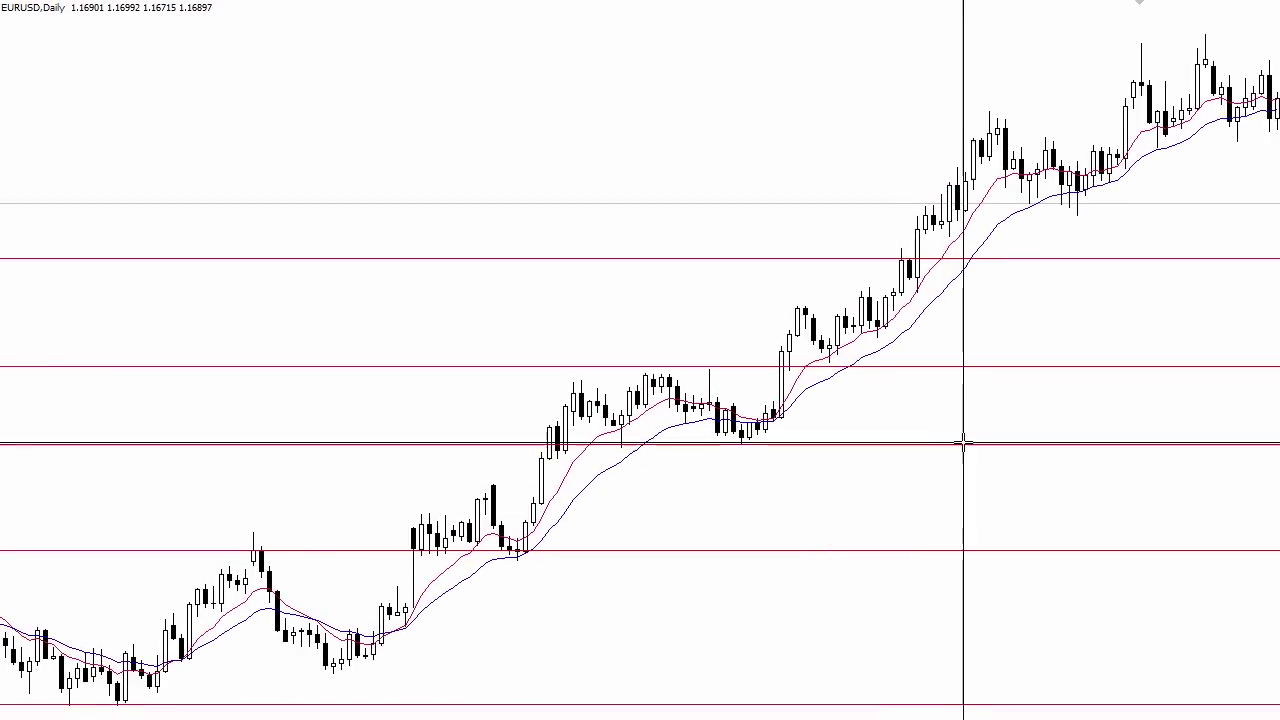
pyautogui.moveTo(966, 443); pyautogui.dragTo(1055, 257)
pyautogui.middleClick(1006, 363)
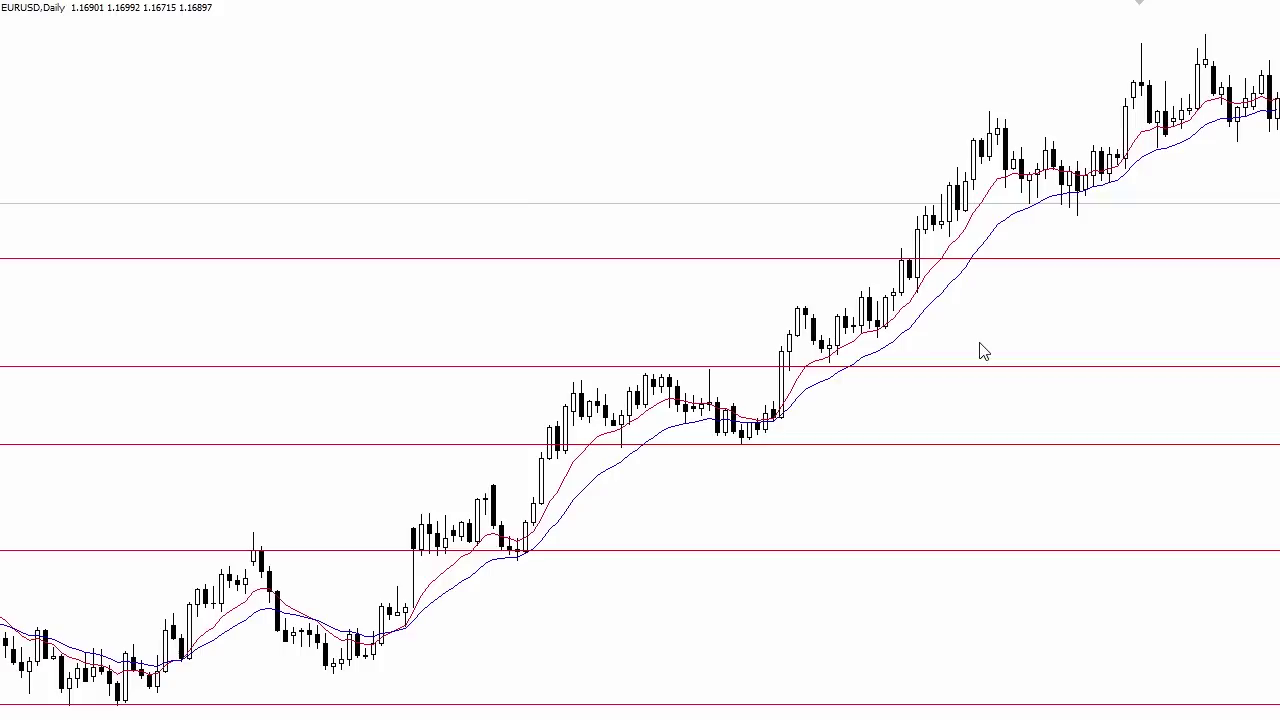
# Add a horizontal line at the pullback lows just above the mid-trend consolidation low
pyautogui.moveTo(1135, 310); pyautogui.dragTo(955, 310)
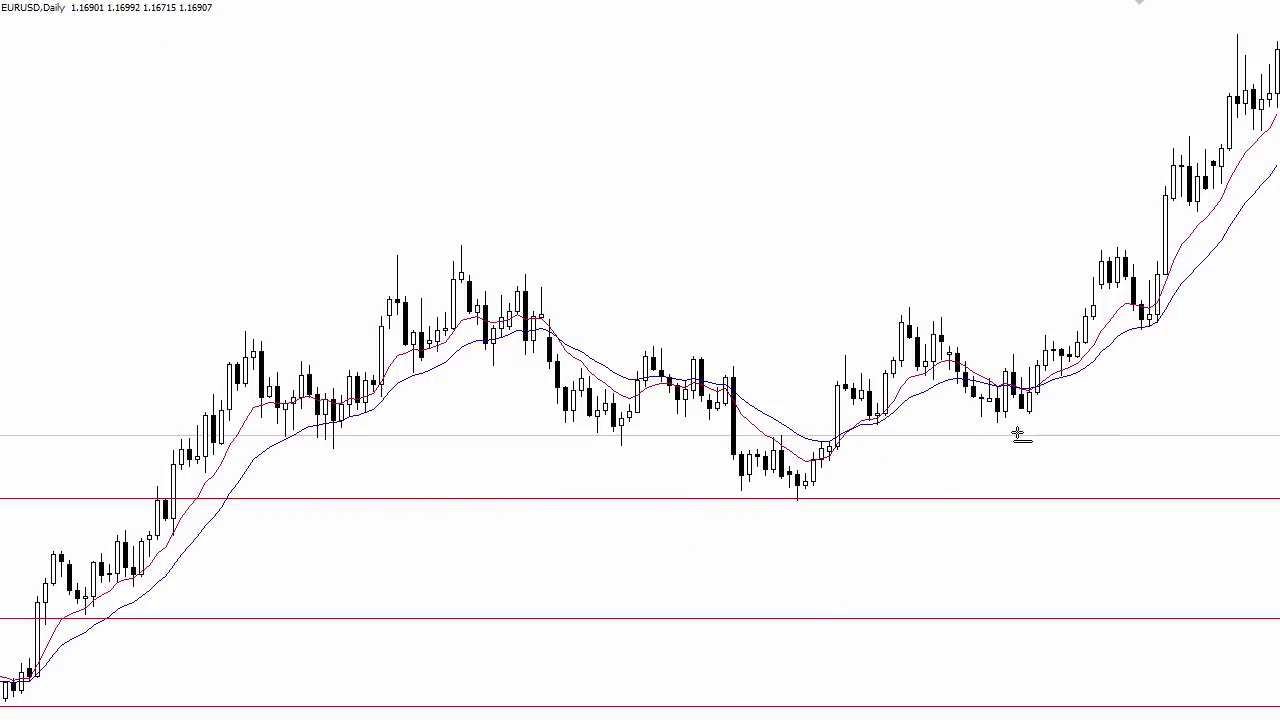
pyautogui.moveTo(1017, 432); pyautogui.dragTo(1103, 421)
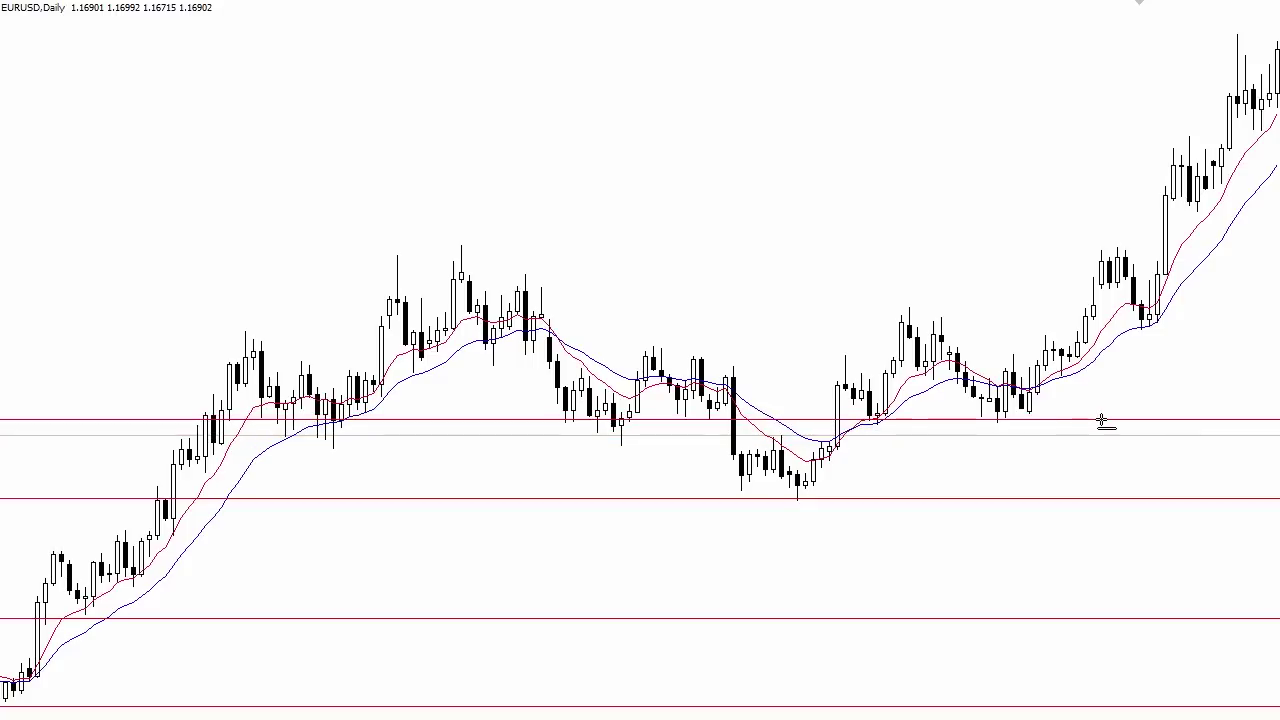
# Highlight in red pen the candle lows that touch the uppermost horizontal line and clear the marks
pyautogui.scroll(-5, 1077, 451)
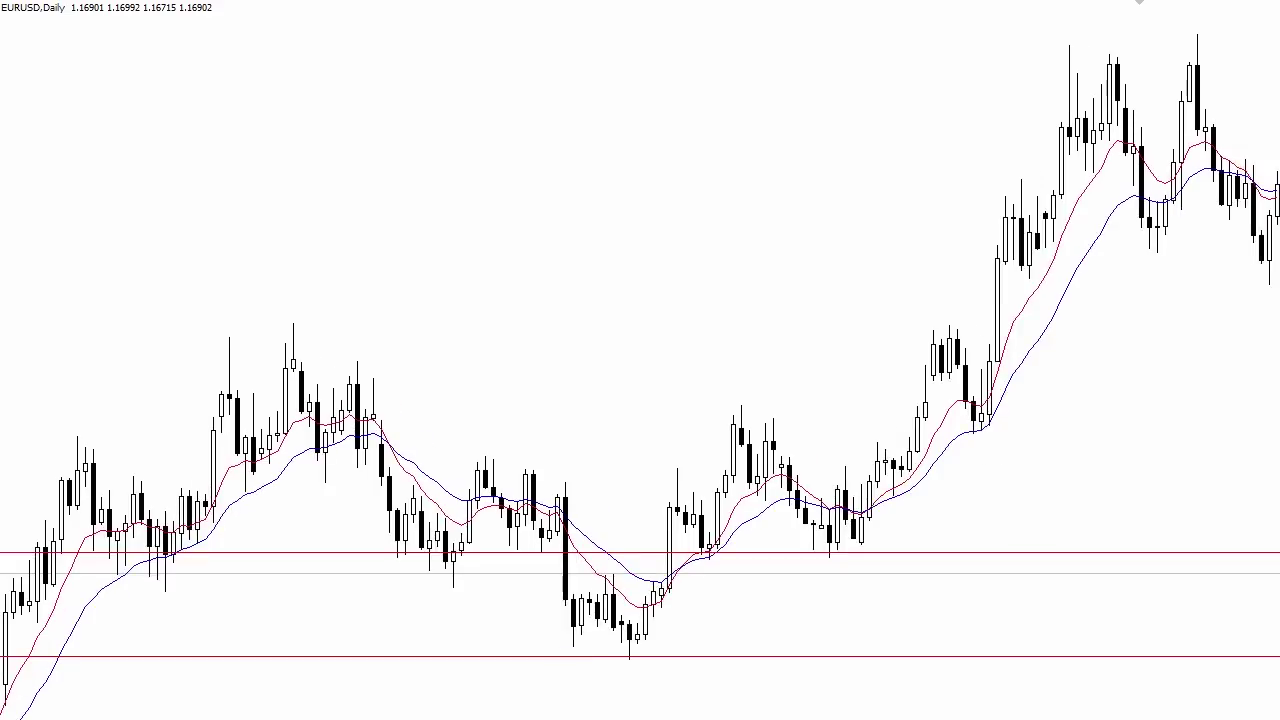
pyautogui.moveTo(700, 548); pyautogui.dragTo(720, 548)
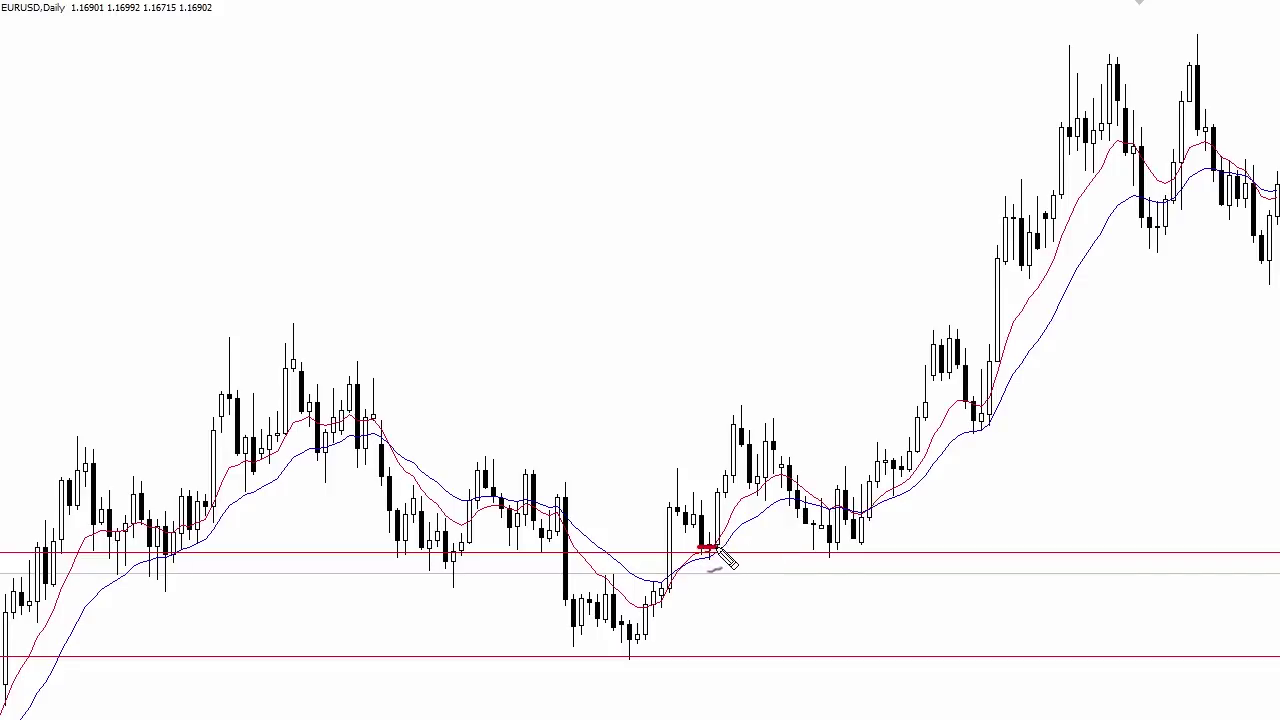
pyautogui.click(829, 549)
pyautogui.moveTo(512, 554); pyautogui.dragTo(528, 554)
pyautogui.moveTo(80, 551); pyautogui.dragTo(175, 551)
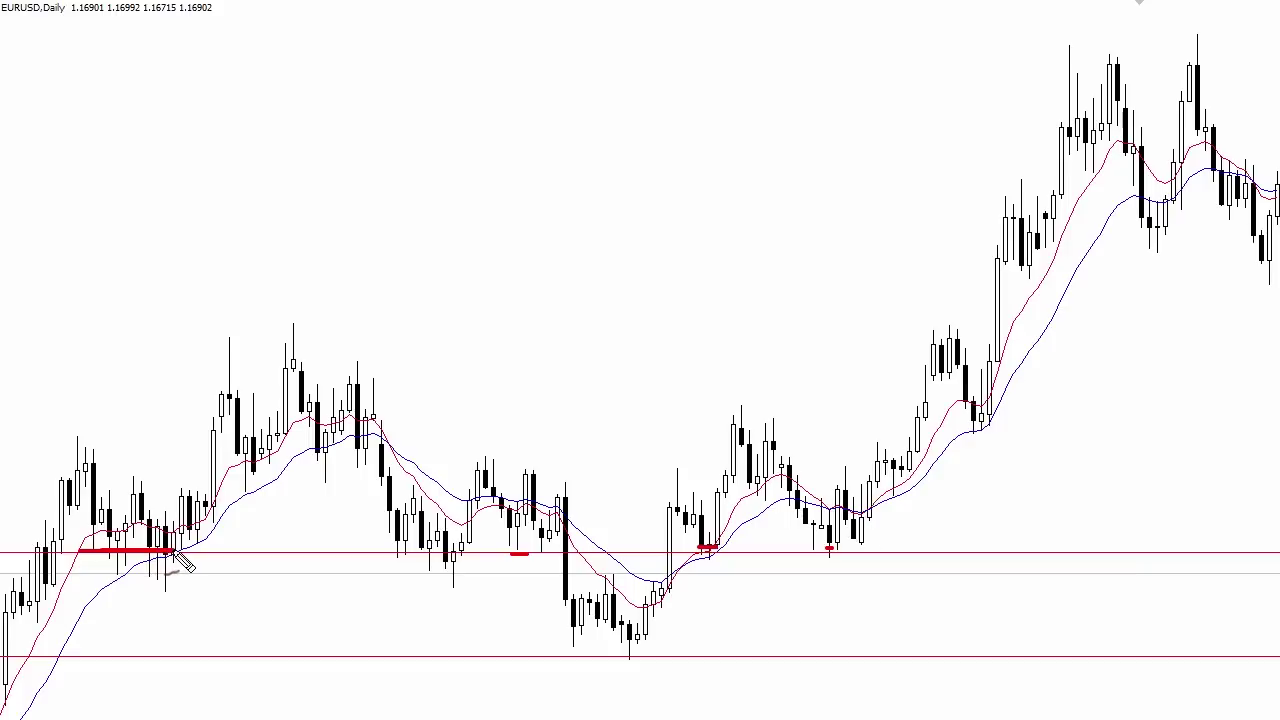
pyautogui.press('Escape')
# Measure the distance between the two uppermost horizontal lines with the crosshair
pyautogui.middleClick(470, 566)
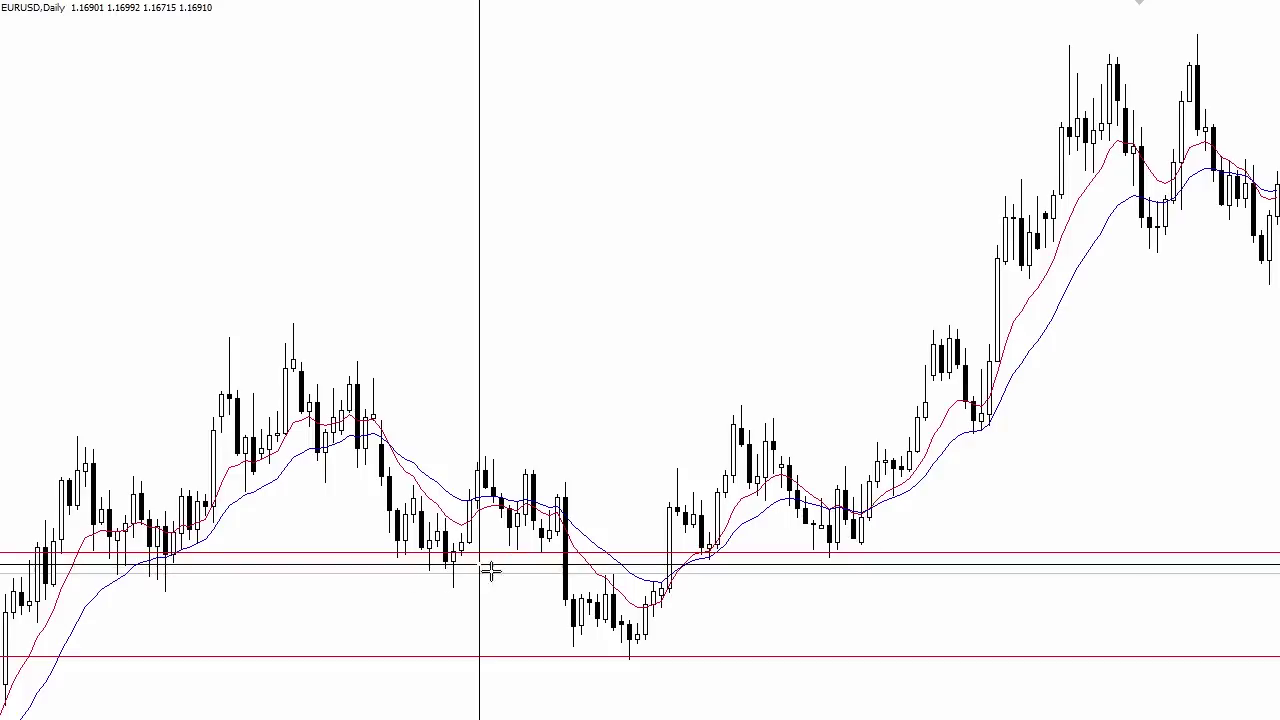
pyautogui.moveTo(784, 656); pyautogui.dragTo(866, 551)
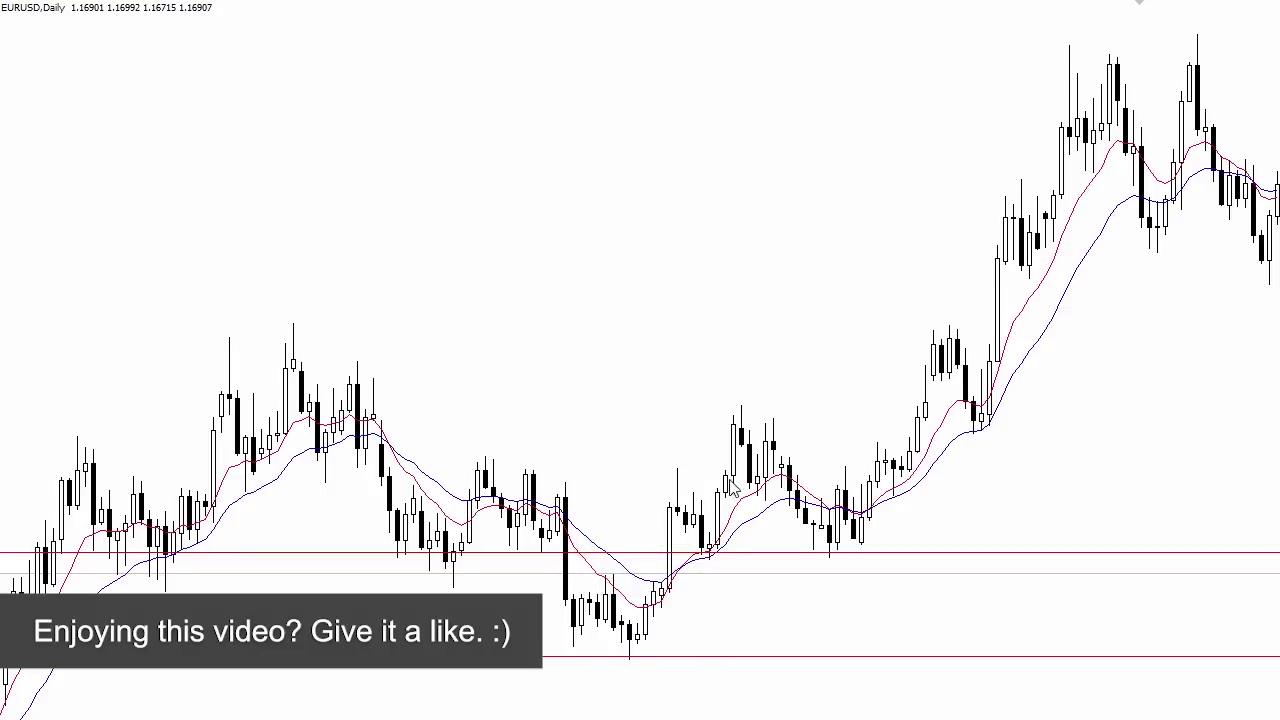
pyautogui.moveTo(760, 450); pyautogui.dragTo(635, 443)
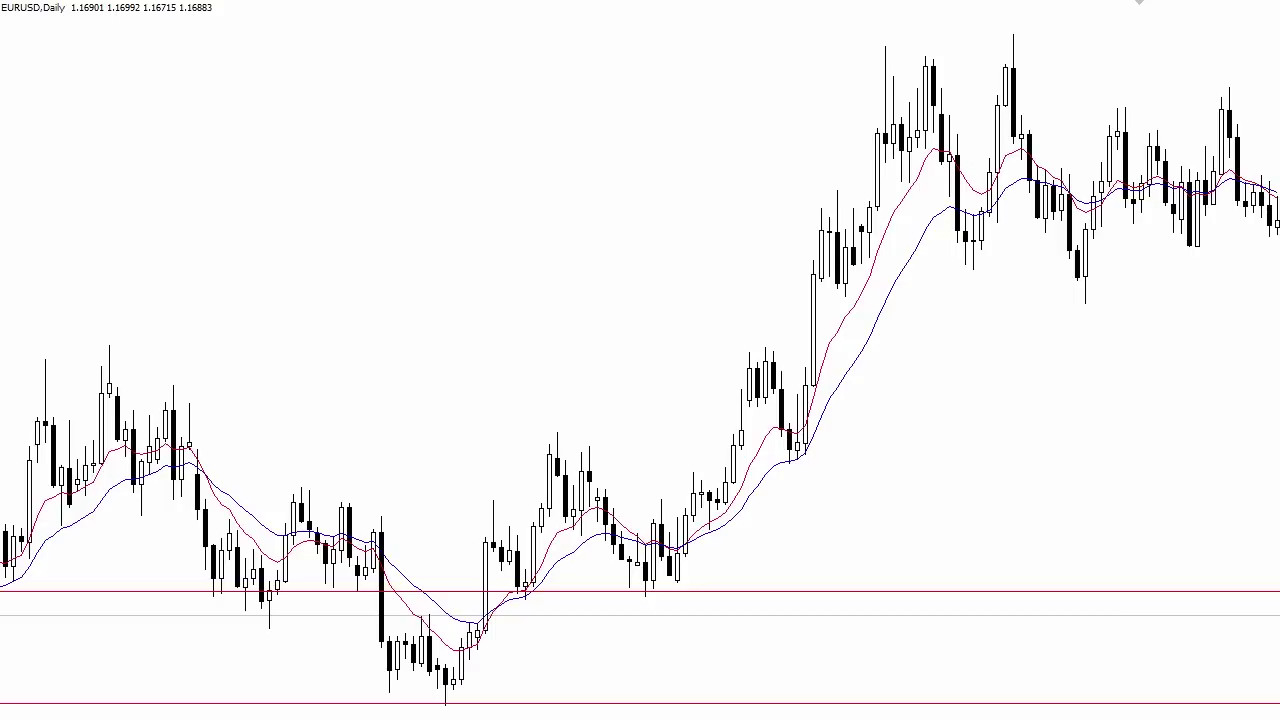
# Draw a rising trendline on the EURUSD chart from the early swing low through the two mid-trend lows to the final consolidation's end
pyautogui.press('-')
pyautogui.moveTo(450, 62); pyautogui.dragTo(743, 30)
pyautogui.moveTo(524, 62); pyautogui.dragTo(654, 42)
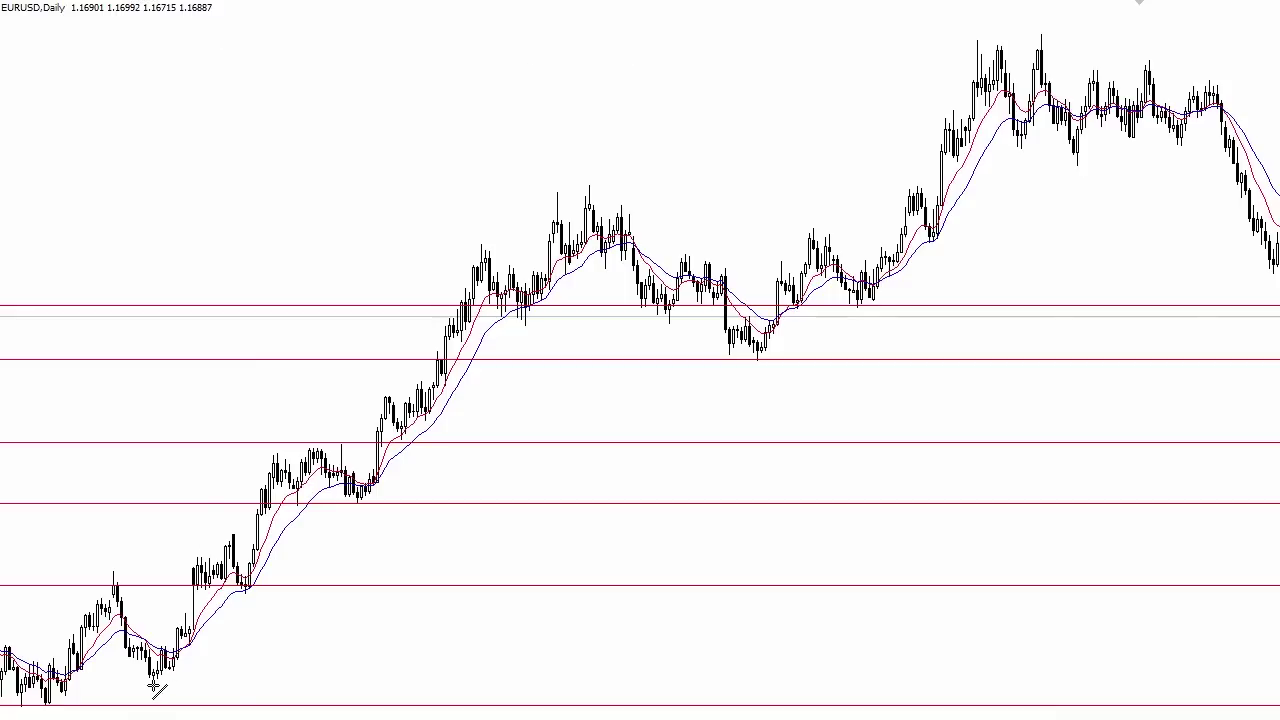
pyautogui.moveTo(153, 684); pyautogui.dragTo(1213, 122)
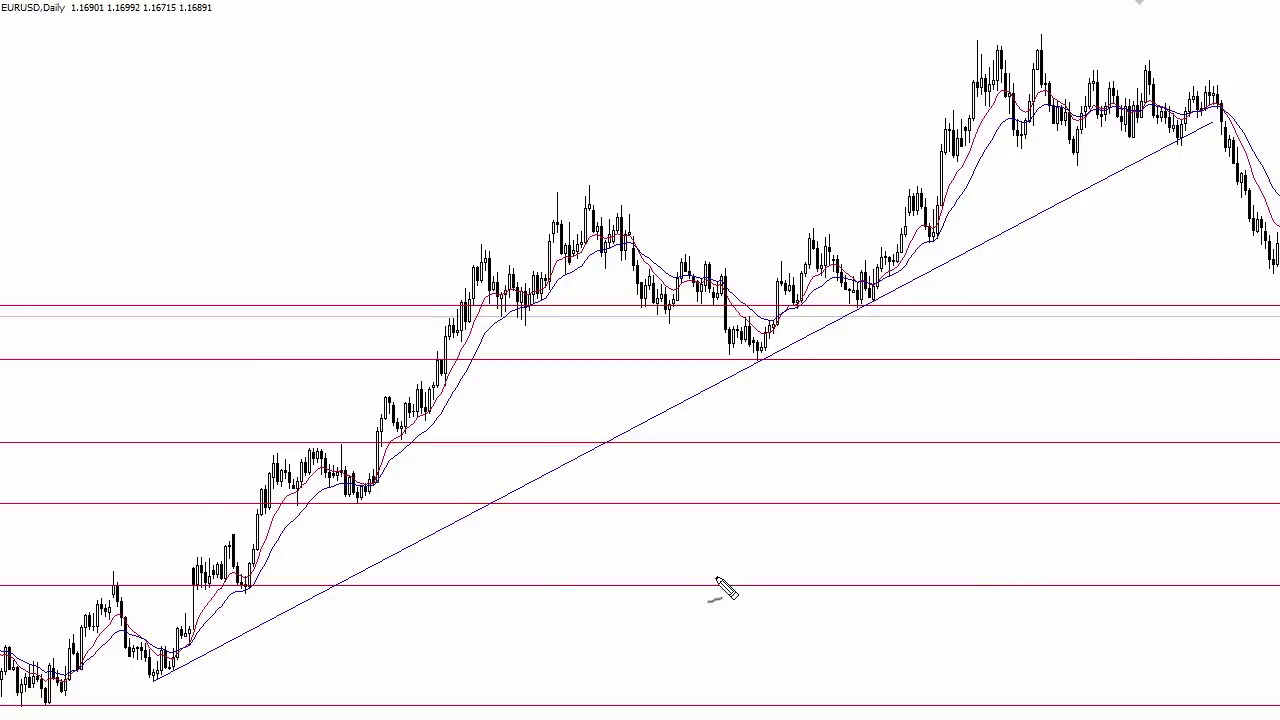
# Mark in red pen the swing lows that touch the rising trendline and clear the marks
pyautogui.moveTo(150, 683); pyautogui.dragTo(172, 686)
pyautogui.moveTo(748, 357); pyautogui.dragTo(768, 357)
pyautogui.moveTo(855, 303); pyautogui.dragTo(884, 302)
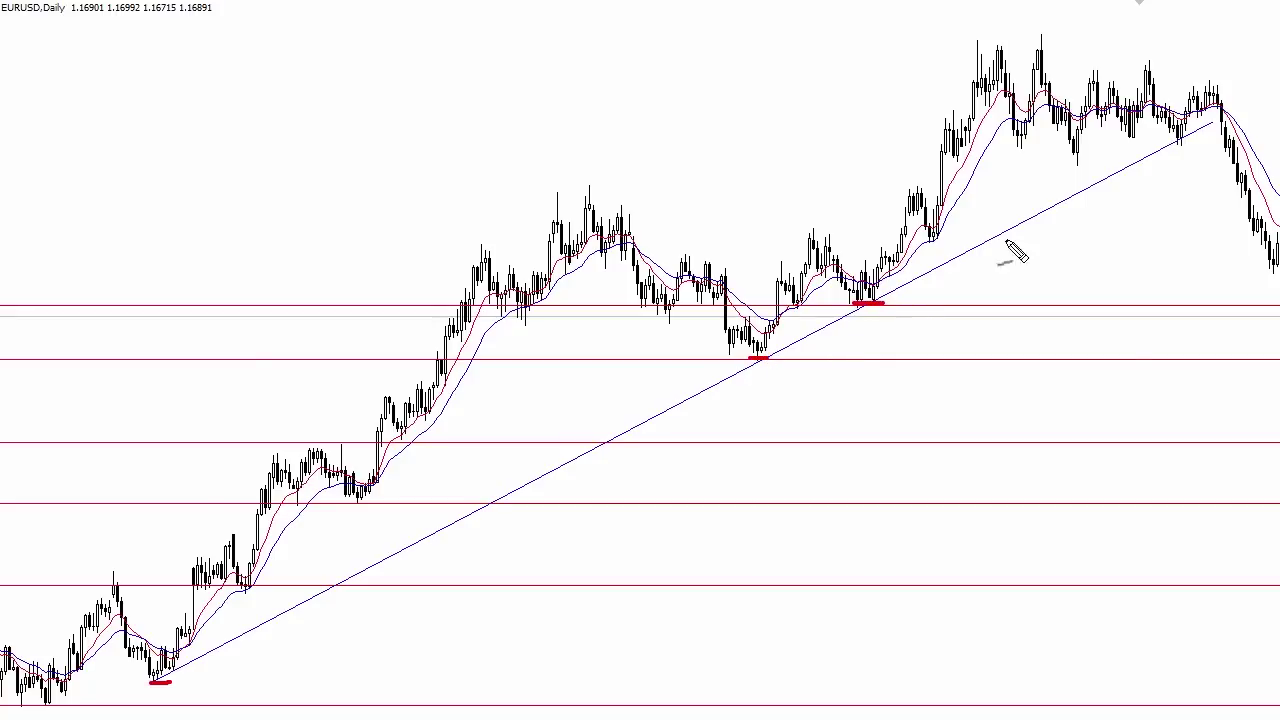
pyautogui.moveTo(1170, 145); pyautogui.dragTo(1181, 145)
pyautogui.press('e')
pyautogui.press('Escape')
# Extend the rising trendline's upper end past the final consolidation to beyond the start of the sell-off, keeping it along the consolidation's last low
pyautogui.press('+')
pyautogui.press('+')
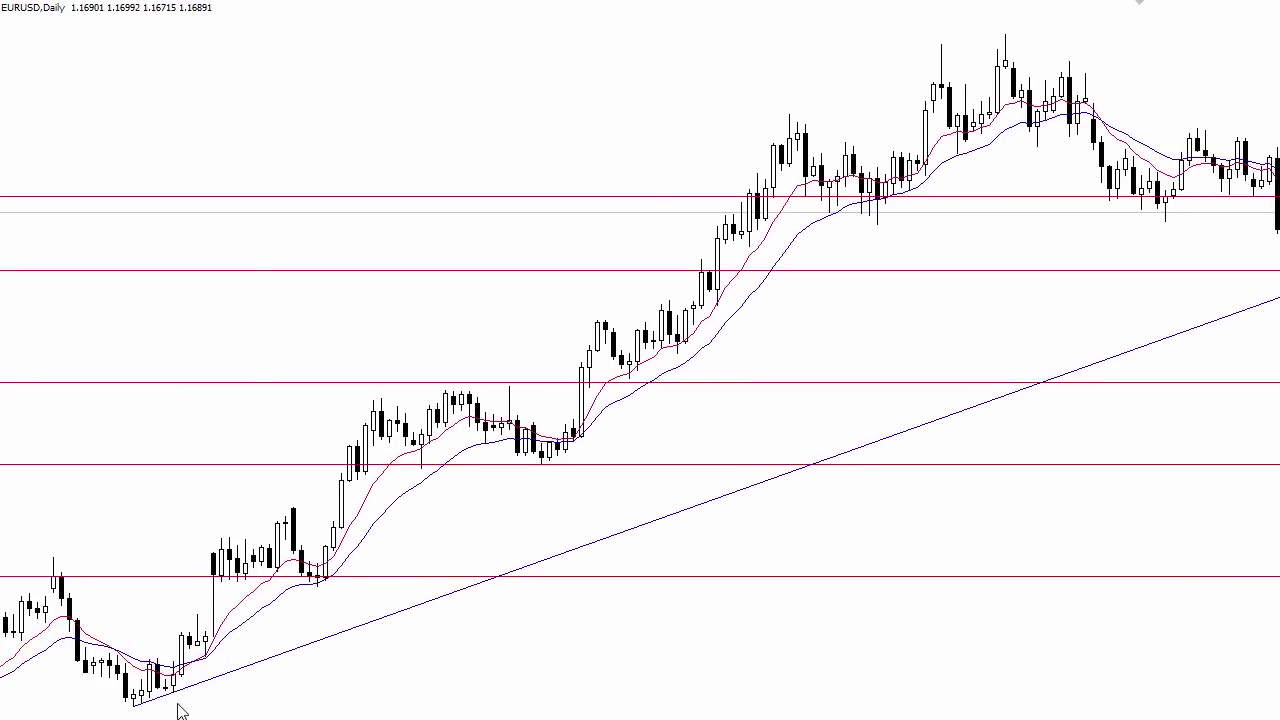
pyautogui.moveTo(1080, 526); pyautogui.dragTo(774, 552)
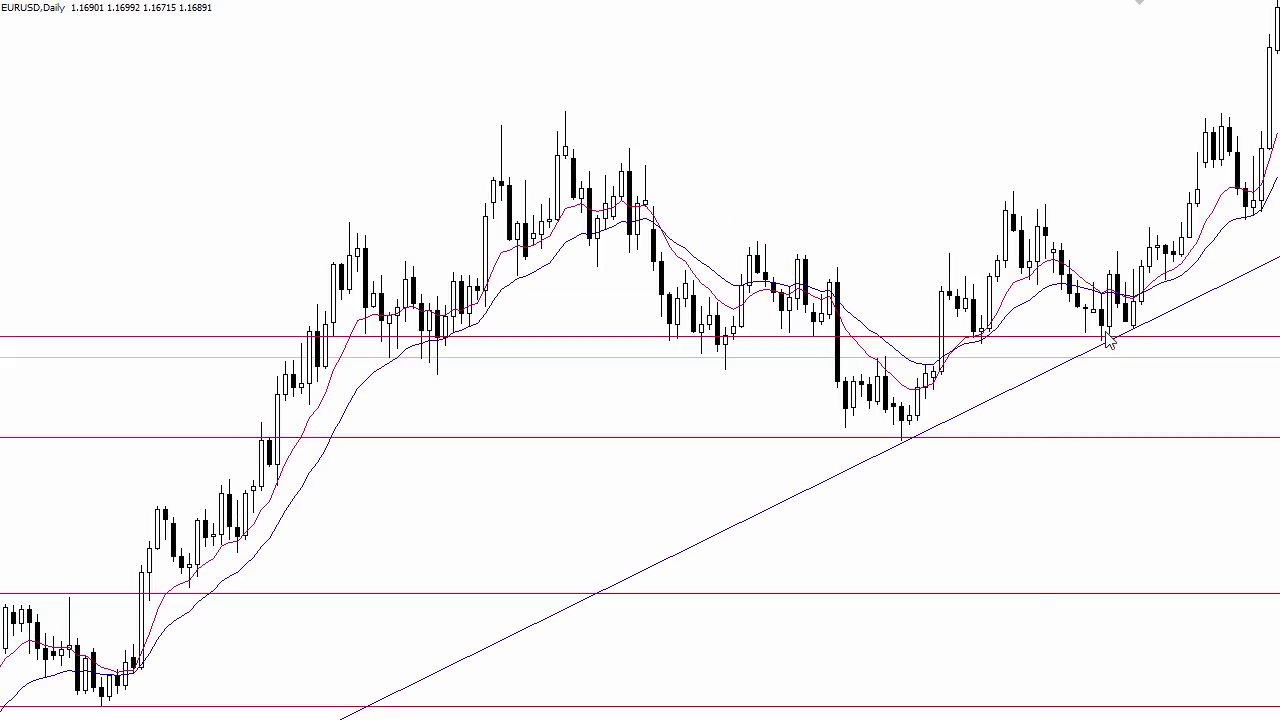
pyautogui.scroll(-10, 1108, 340)
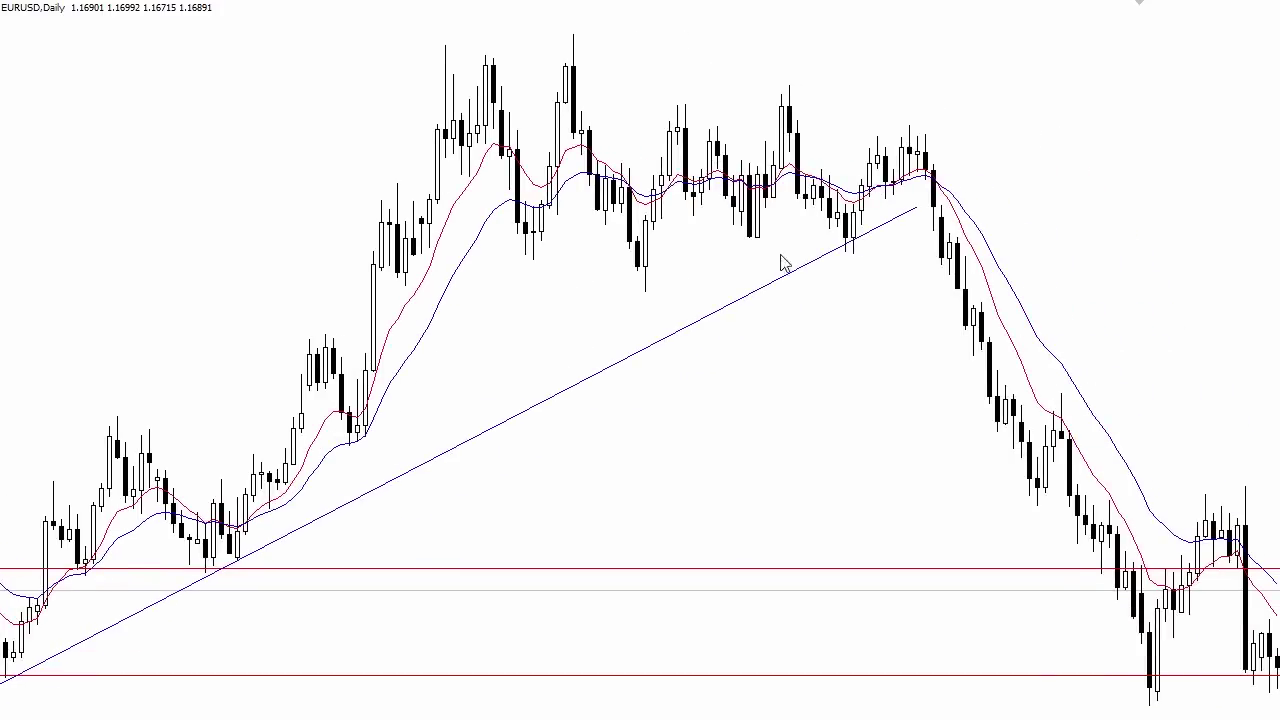
pyautogui.moveTo(918, 207); pyautogui.dragTo(997, 169)
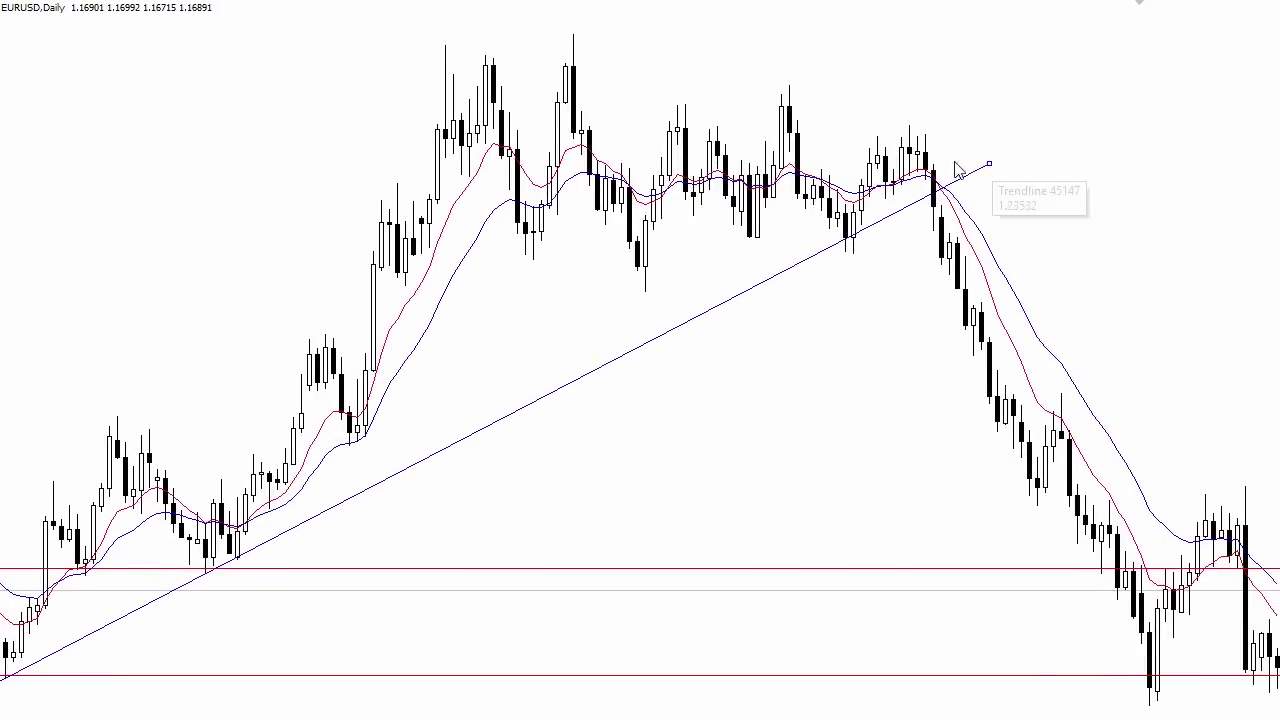
pyautogui.press('+')
pyautogui.scroll(-5, 665, 206)
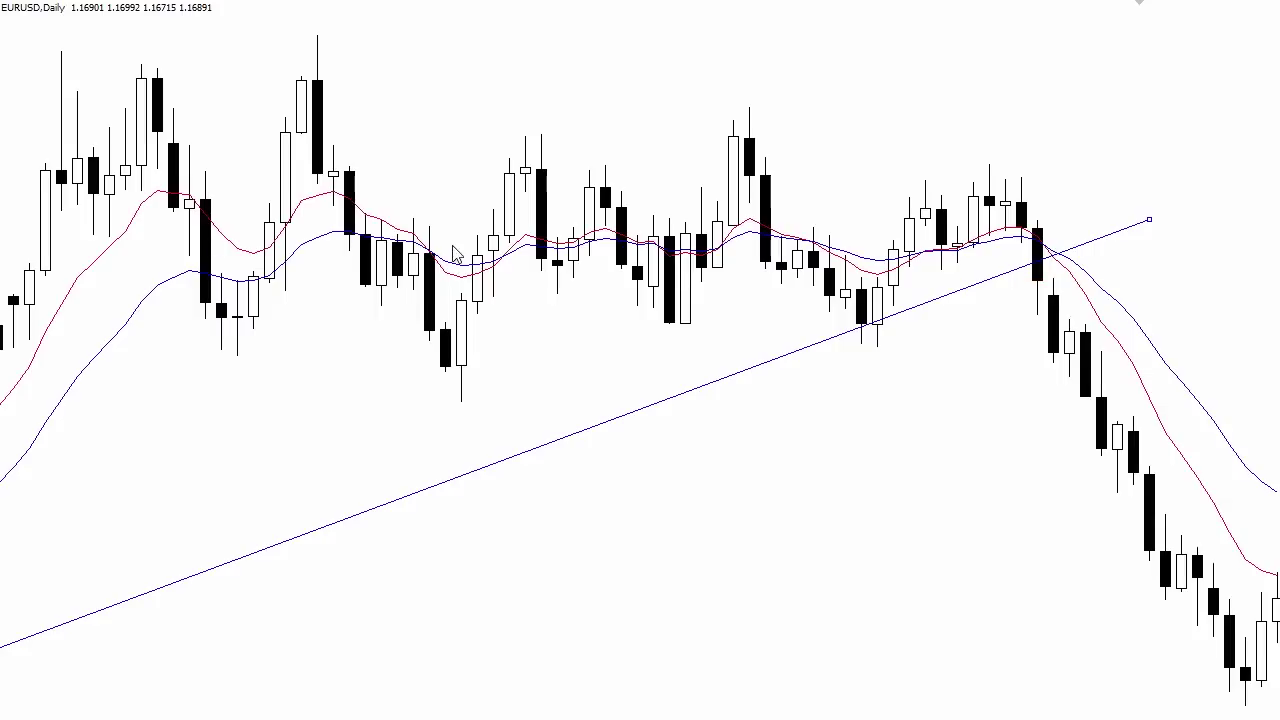
# Draw a falling trendline from the mid-trend peak across the lower highs until it crosses the rising trendline
pyautogui.press('-')
pyautogui.press('-')
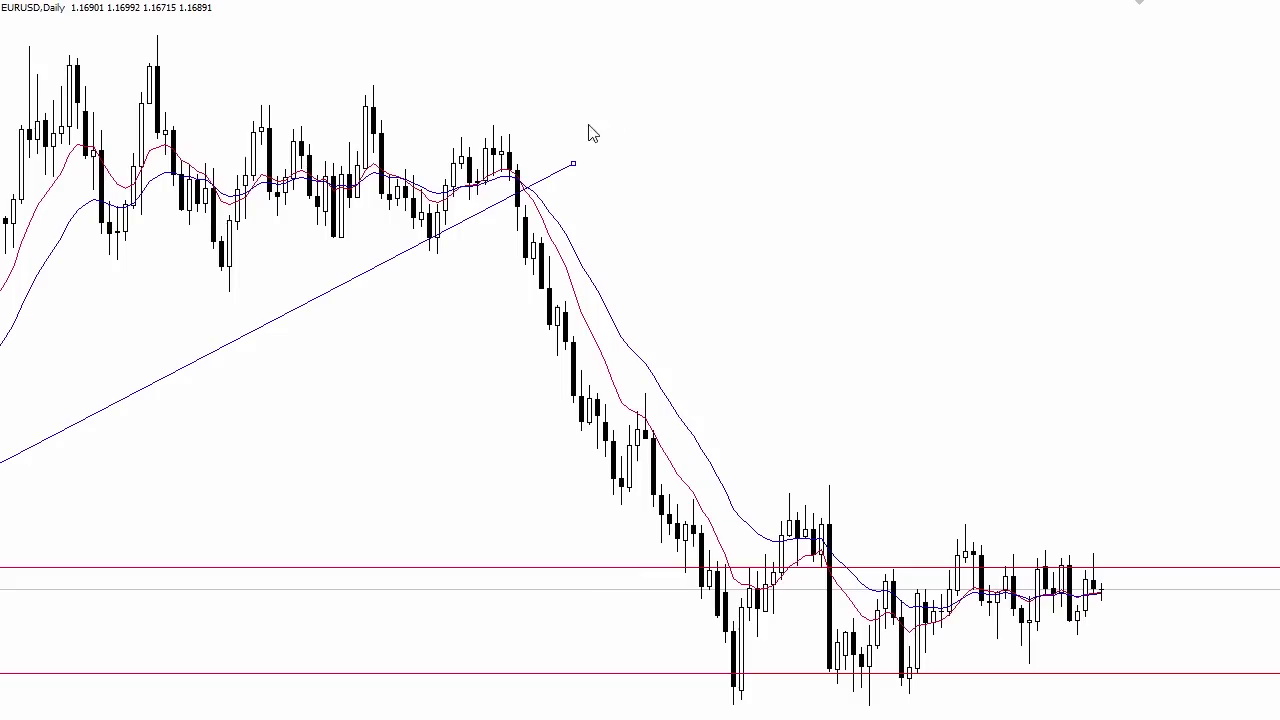
pyautogui.moveTo(589, 129); pyautogui.dragTo(937, 94)
pyautogui.press('+')
pyautogui.press('+')
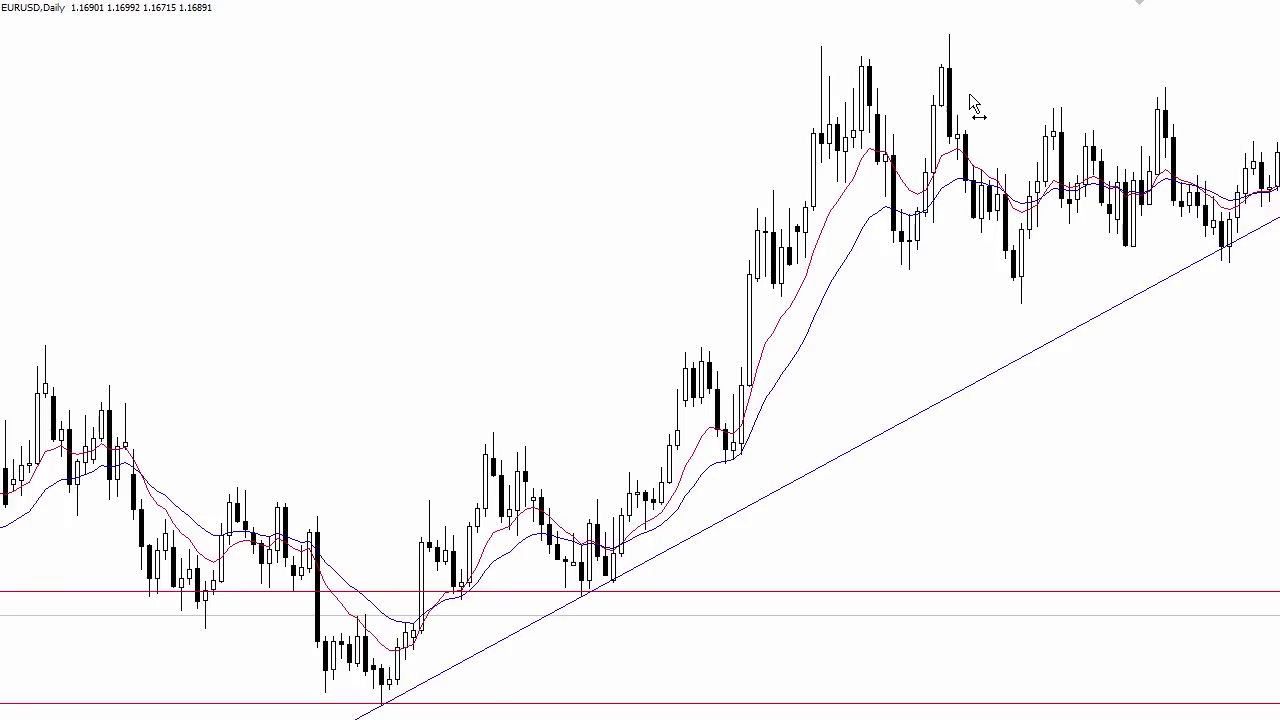
pyautogui.press('Left')
pyautogui.press('Left')
pyautogui.press('Left')
pyautogui.press('Left')
pyautogui.press('Left')
pyautogui.press('Left')
pyautogui.press('Left')
pyautogui.press('Left')
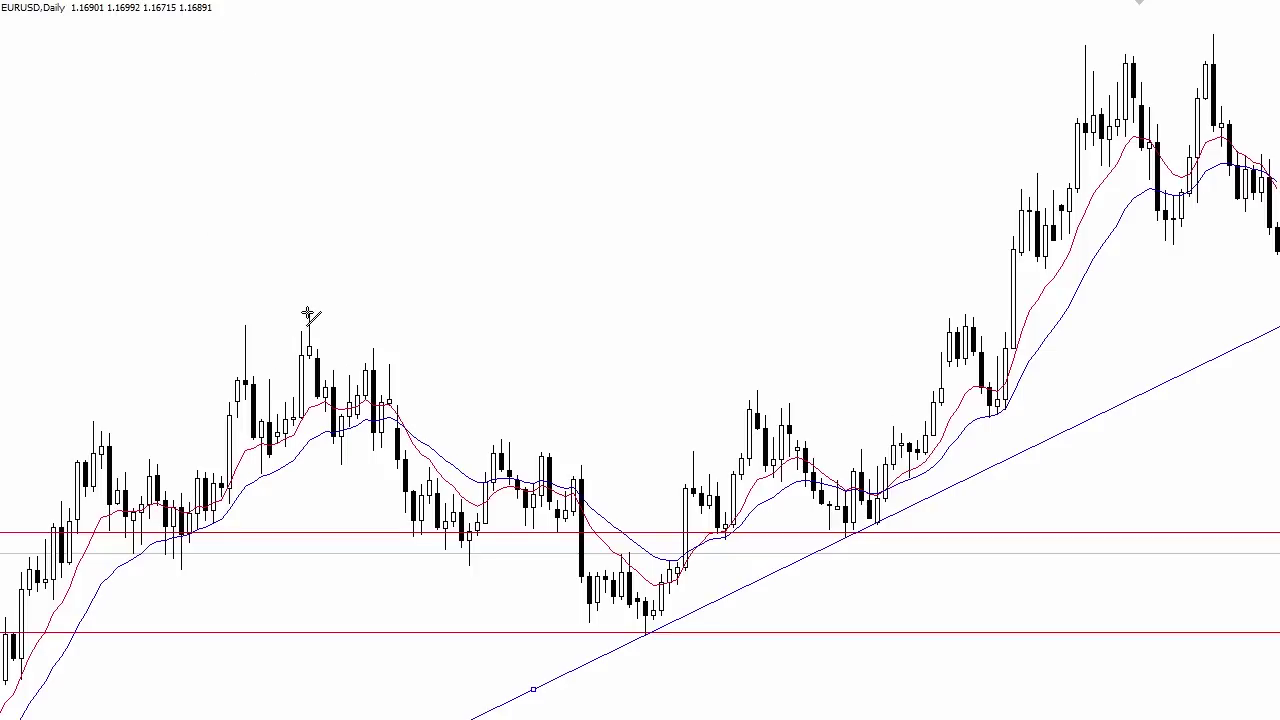
pyautogui.moveTo(308, 314); pyautogui.dragTo(786, 579)
# Add three horizontal lines: one between the two uppermost levels and two between the second-highest and third-highest original levels
pyautogui.scroll(-5, 920, 191)
pyautogui.scroll(-1, 724, 182)
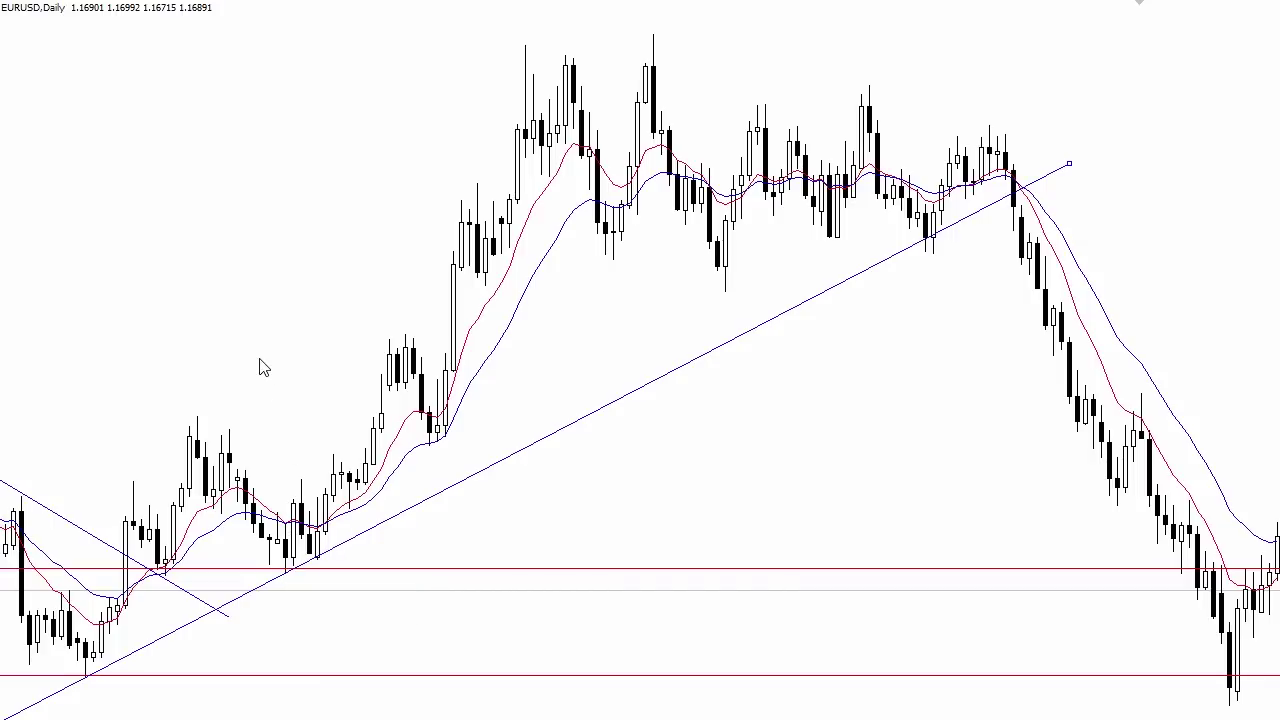
pyautogui.moveTo(217, 300); pyautogui.dragTo(706, 240)
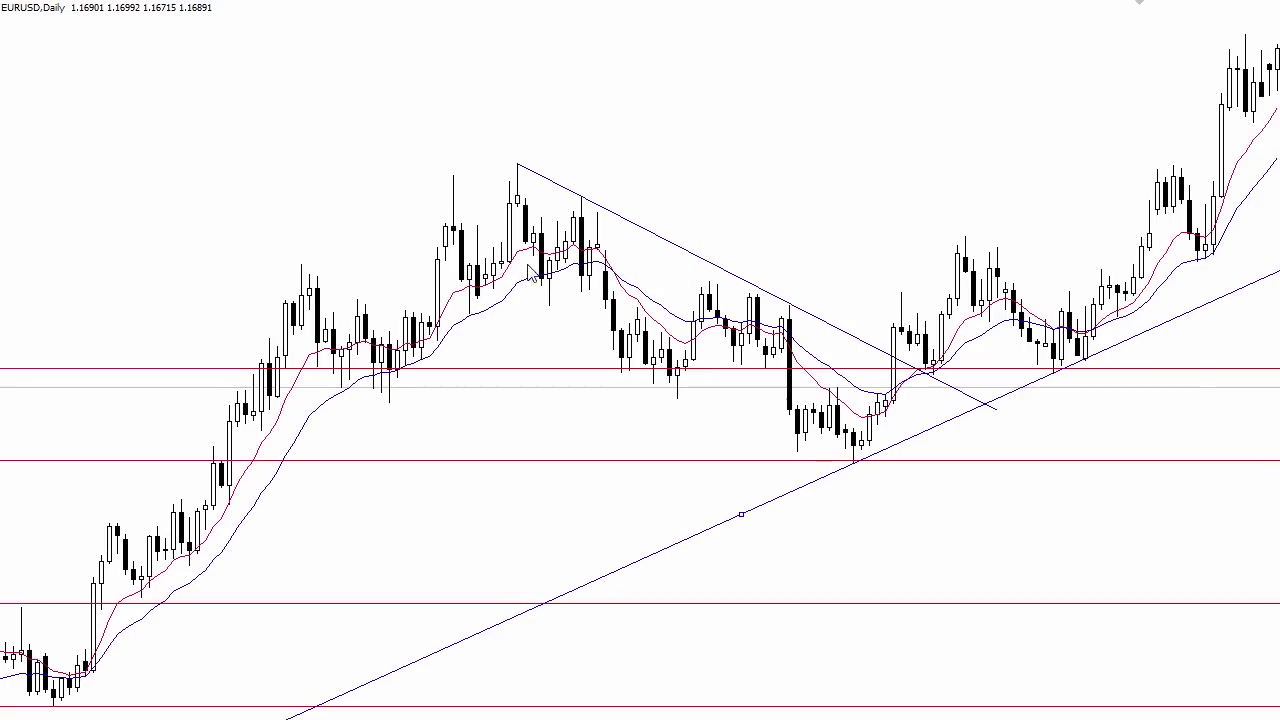
pyautogui.moveTo(626, 443); pyautogui.dragTo(663, 424)
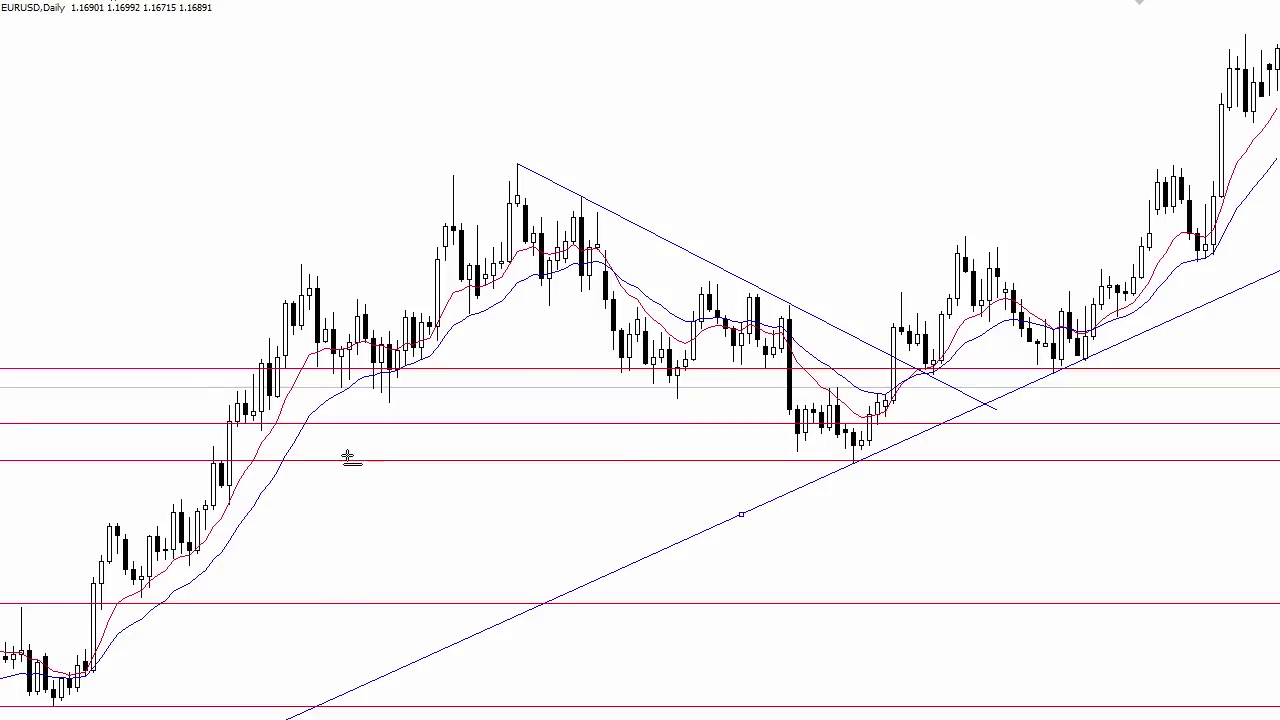
pyautogui.moveTo(412, 486); pyautogui.dragTo(431, 517)
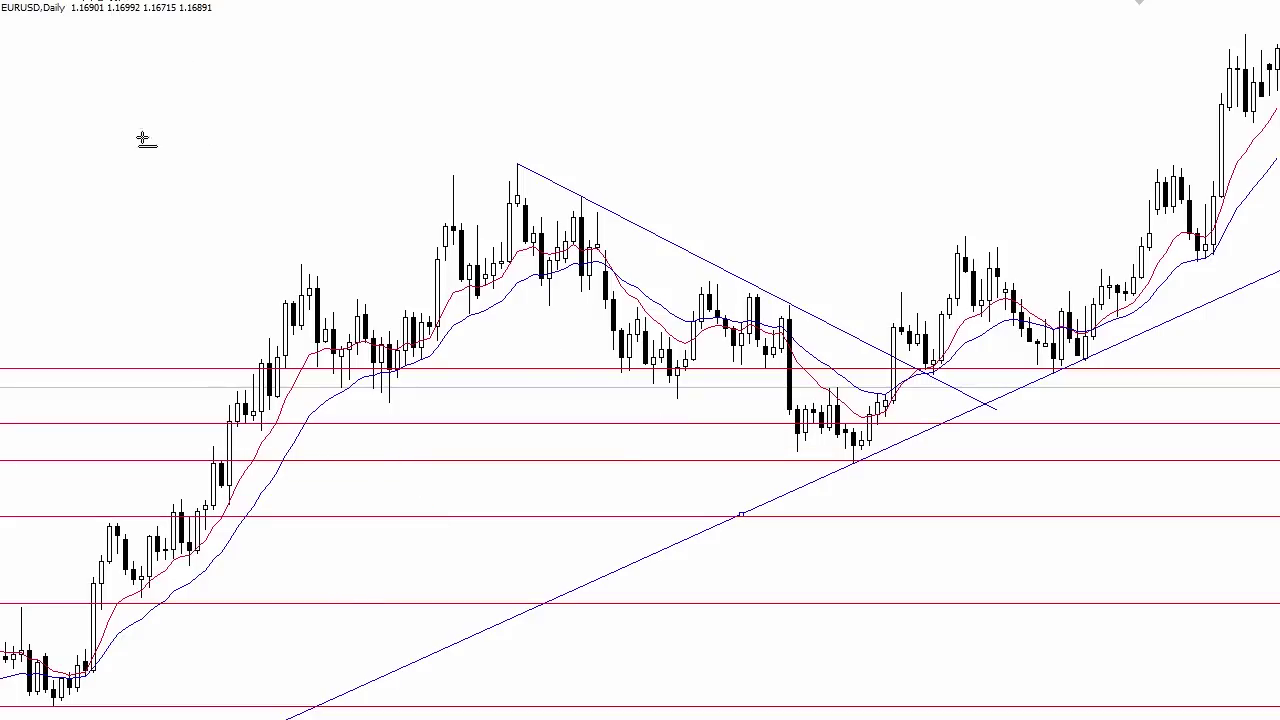
pyautogui.moveTo(400, 563); pyautogui.dragTo(428, 566)
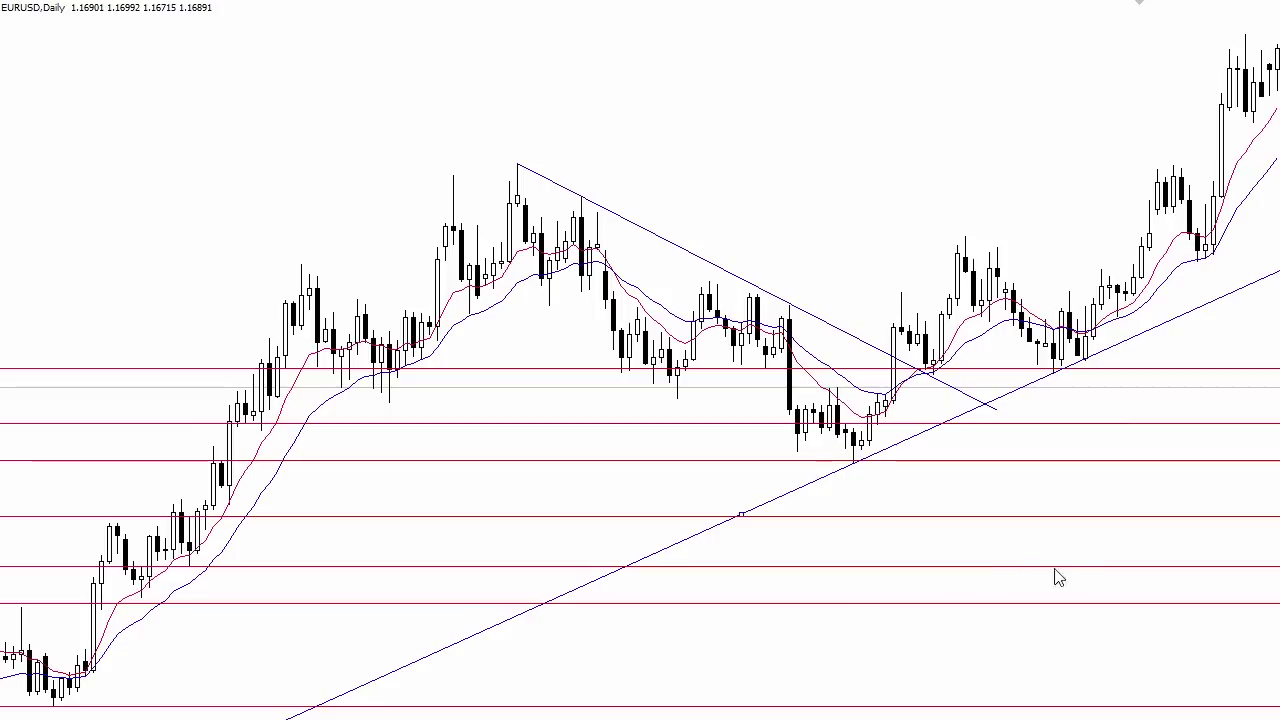
pyautogui.moveTo(1151, 557); pyautogui.dragTo(1051, 518)
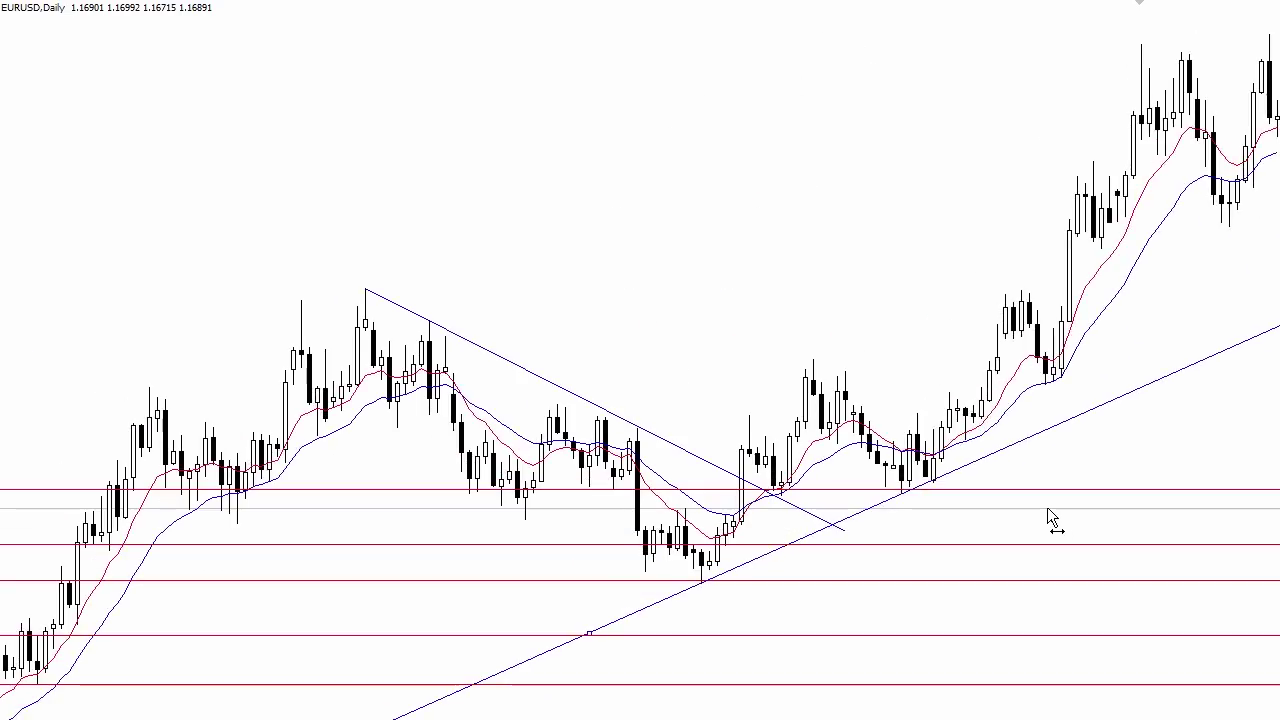
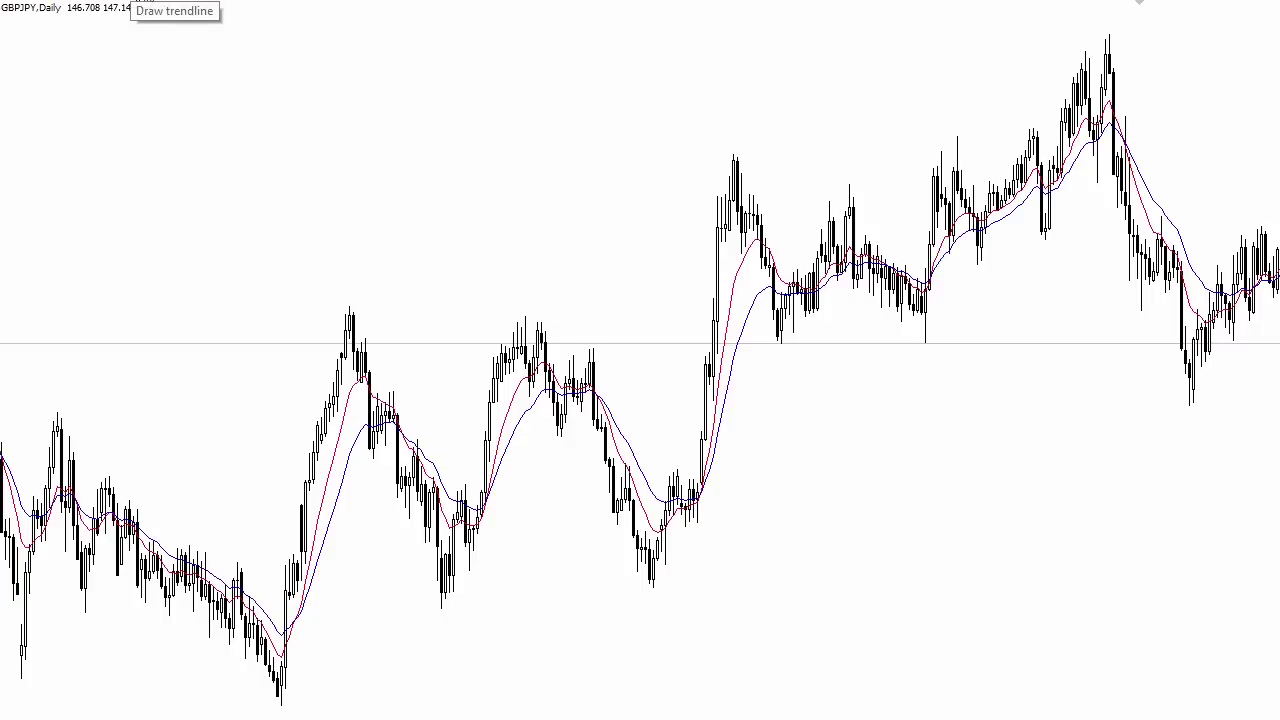
# Draw an equidistant channel on the GBPJPY daily chart with its base line along the rising swing lows from the lowest low
pyautogui.click(235, 2)
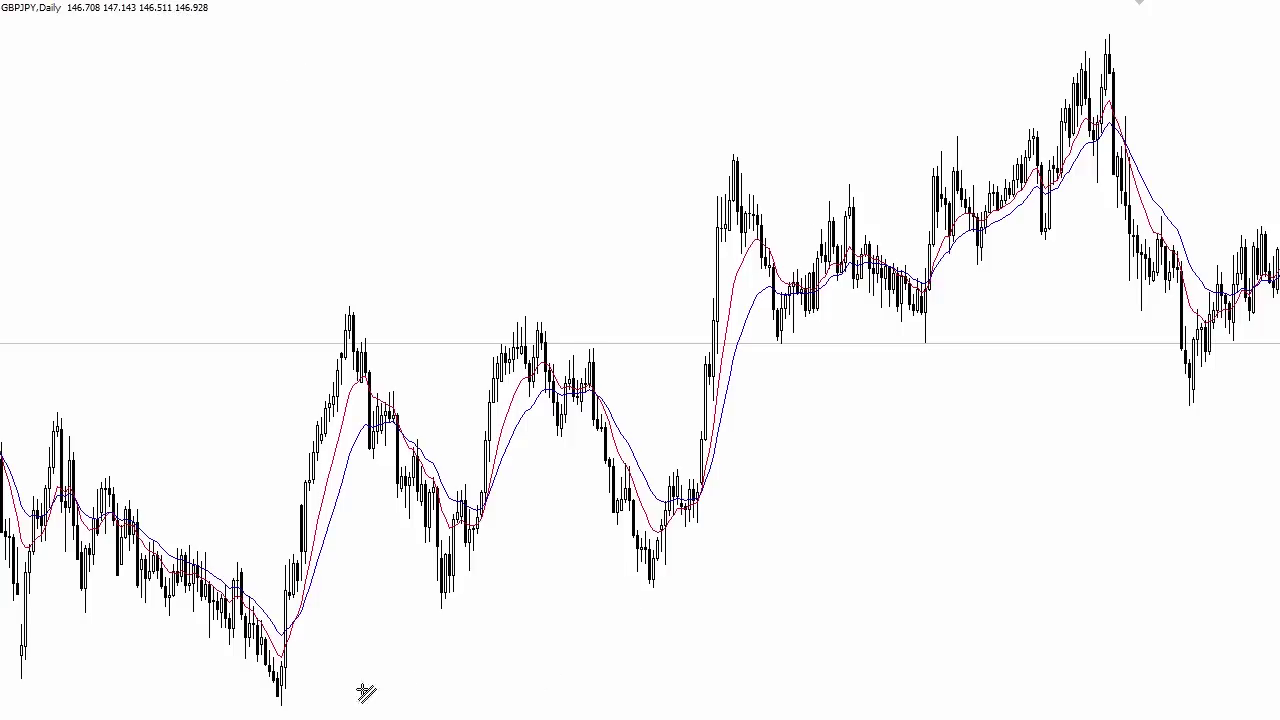
pyautogui.moveTo(282, 700); pyautogui.dragTo(692, 560)
pyautogui.moveTo(790, 530); pyautogui.dragTo(1263, 371)
pyautogui.moveTo(1075, 530); pyautogui.dragTo(860, 483)
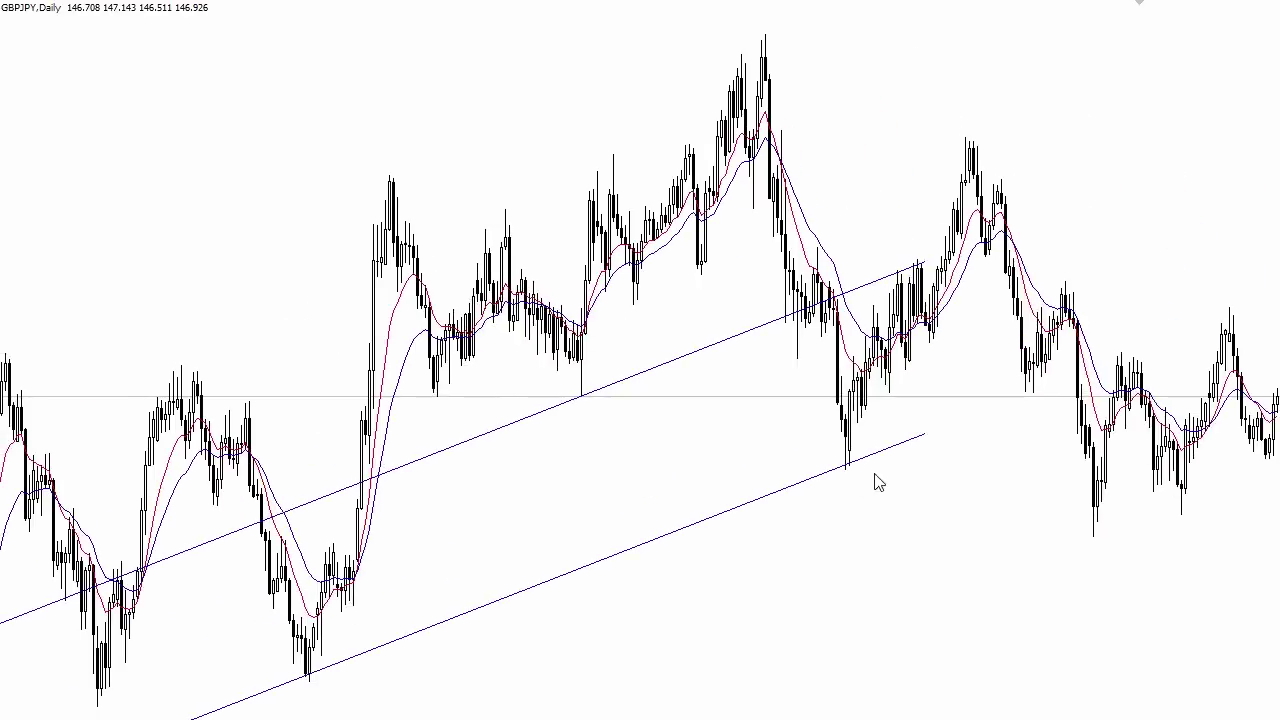
# Extend the channel's base line toward the latest candles and move its parallel line up onto the major swing highs
pyautogui.moveTo(929, 437); pyautogui.dragTo(1265, 311)
pyautogui.moveTo(780, 403); pyautogui.dragTo(1073, 381)
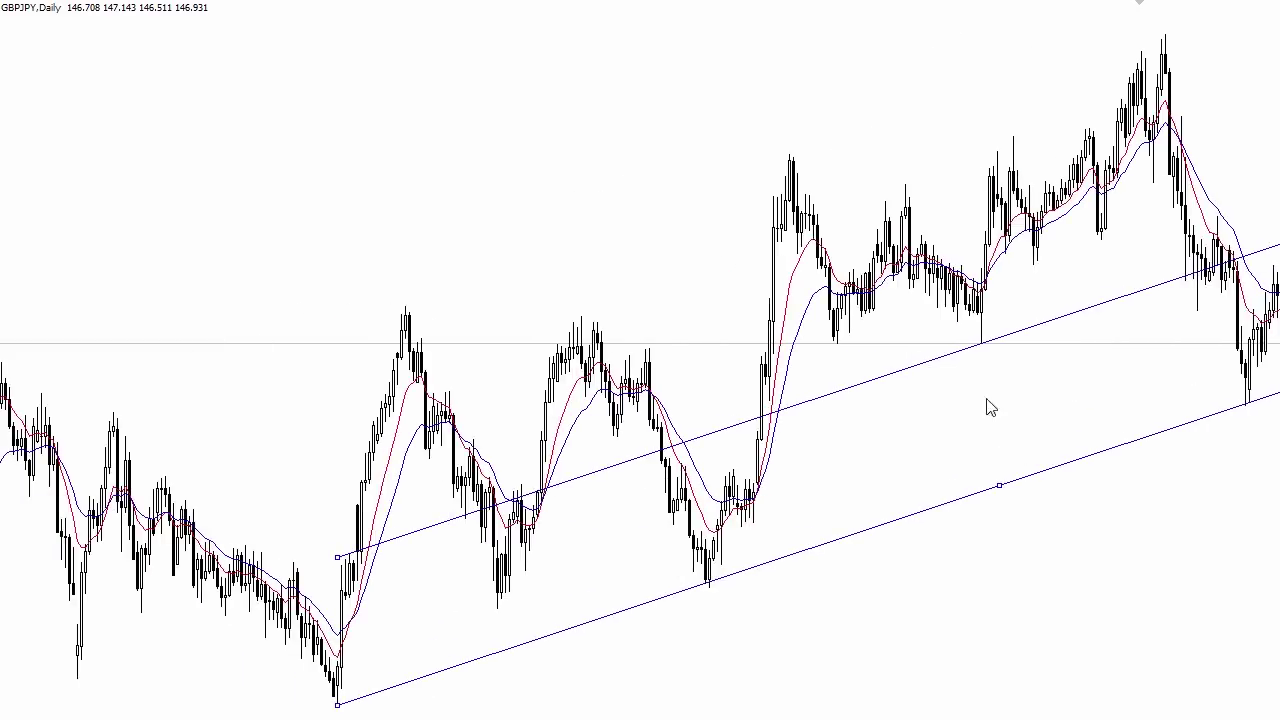
pyautogui.moveTo(355, 553); pyautogui.dragTo(288, 333)
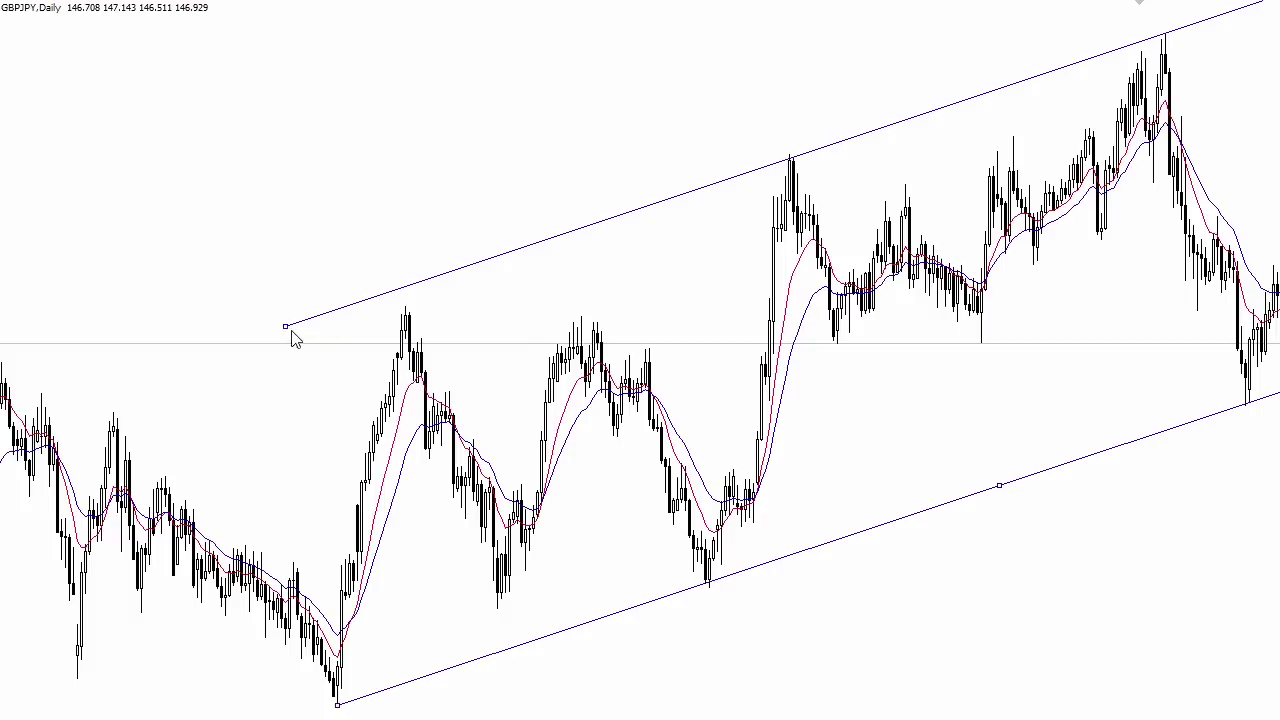
# Mark in red pen each candle high and low that touches the channel's upper and lower lines
pyautogui.moveTo(843, 298); pyautogui.dragTo(677, 303)
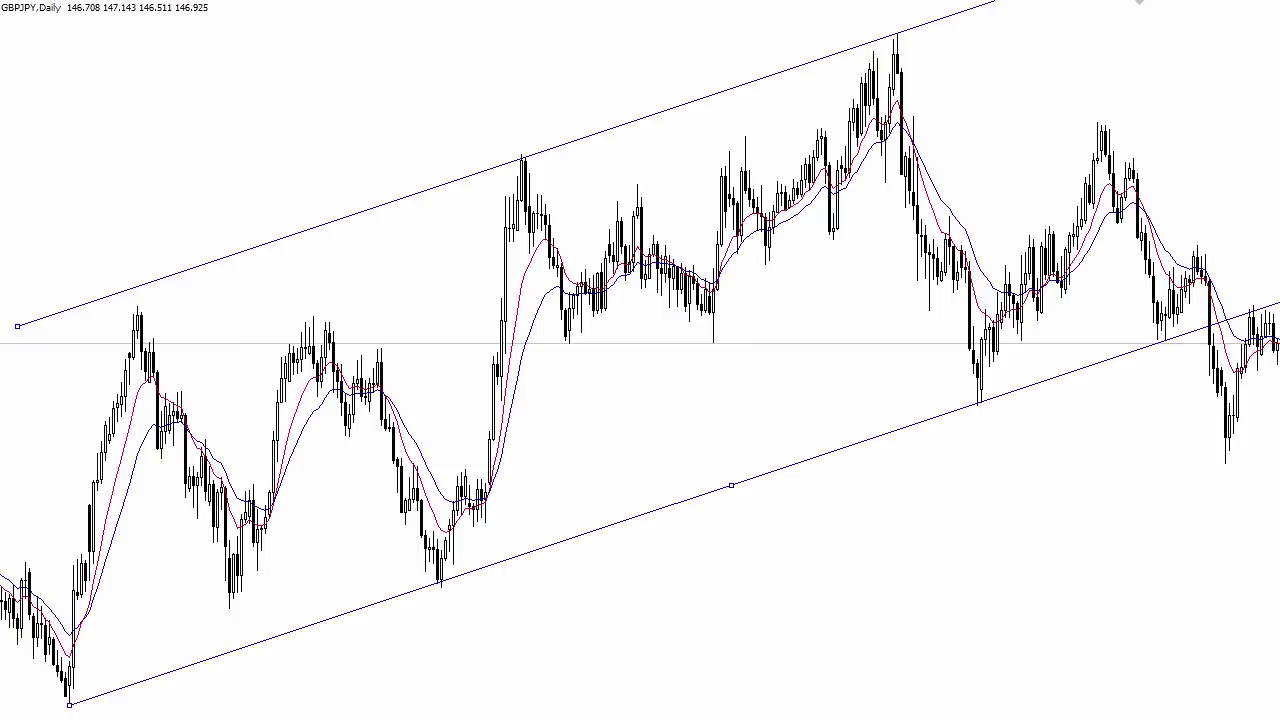
pyautogui.moveTo(70, 688); pyautogui.dragTo(70, 705)
pyautogui.moveTo(440, 566); pyautogui.dragTo(440, 590)
pyautogui.moveTo(525, 142); pyautogui.dragTo(525, 175)
pyautogui.moveTo(898, 20); pyautogui.dragTo(898, 52)
pyautogui.moveTo(978, 383); pyautogui.dragTo(978, 425)
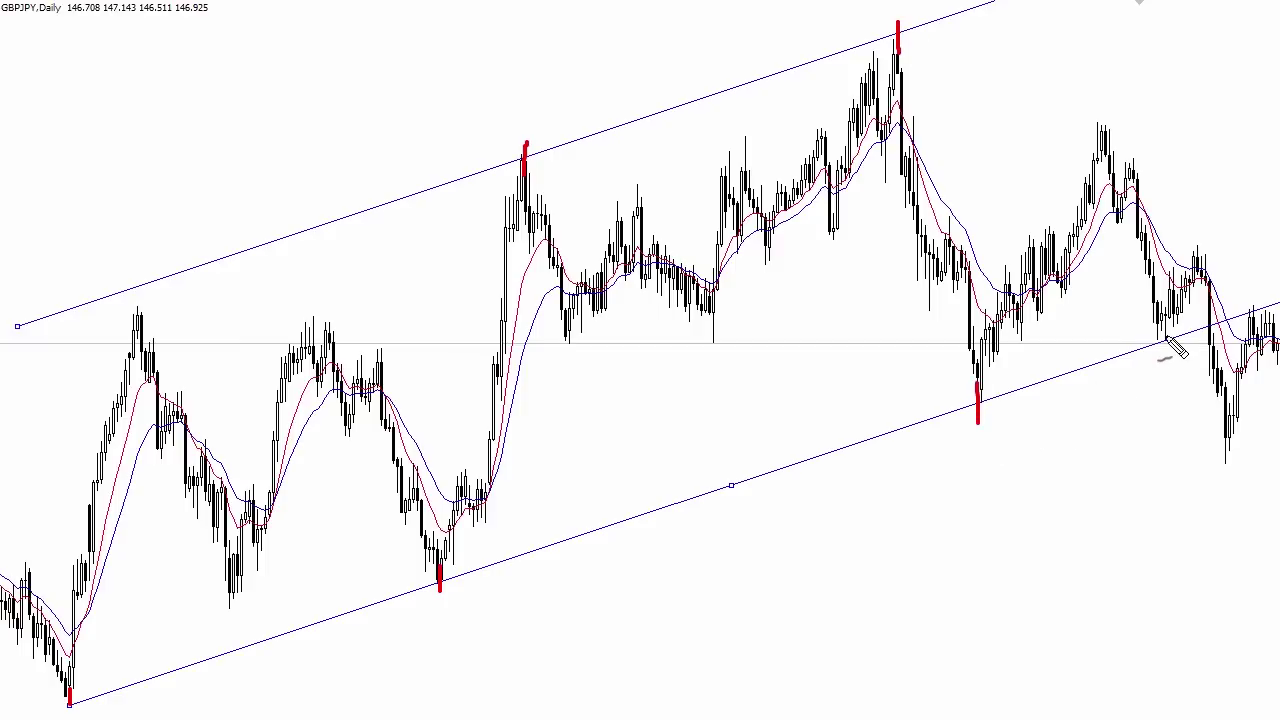
pyautogui.moveTo(1158, 320); pyautogui.dragTo(1158, 357)
# Trace in red the intervals between successive touches of the lower channel line and mark where price breaks below it
pyautogui.moveTo(142, 710); pyautogui.dragTo(404, 614)
pyautogui.moveTo(476, 597)
pyautogui.mouseDown()
pyautogui.moveTo(712, 574)
pyautogui.moveTo(955, 422)
pyautogui.moveTo(1158, 350)
pyautogui.mouseUp()
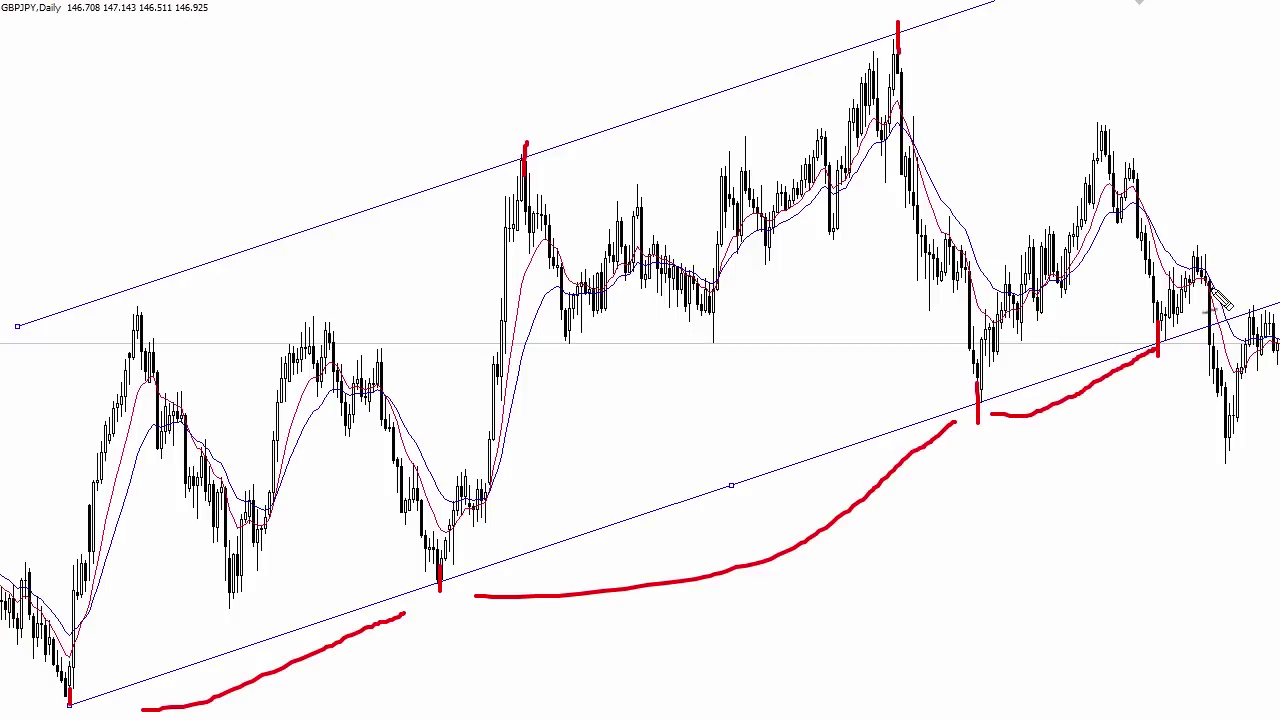
pyautogui.moveTo(1199, 325); pyautogui.dragTo(1218, 324)
# Circle in red the channel's highest peak and the two lower highs before the breakdown, and clear all the pen marks
pyautogui.moveTo(920, 40)
pyautogui.mouseDown()
pyautogui.moveTo(906, 34)
pyautogui.moveTo(918, 42)
pyautogui.mouseUp()
pyautogui.moveTo(1085, 140)
pyautogui.mouseDown()
pyautogui.moveTo(1128, 141)
pyautogui.moveTo(1080, 122)
pyautogui.moveTo(1092, 138)
pyautogui.mouseUp()
pyautogui.moveTo(1186, 267)
pyautogui.mouseDown()
pyautogui.moveTo(1218, 266)
pyautogui.moveTo(1186, 268)
pyautogui.mouseUp()
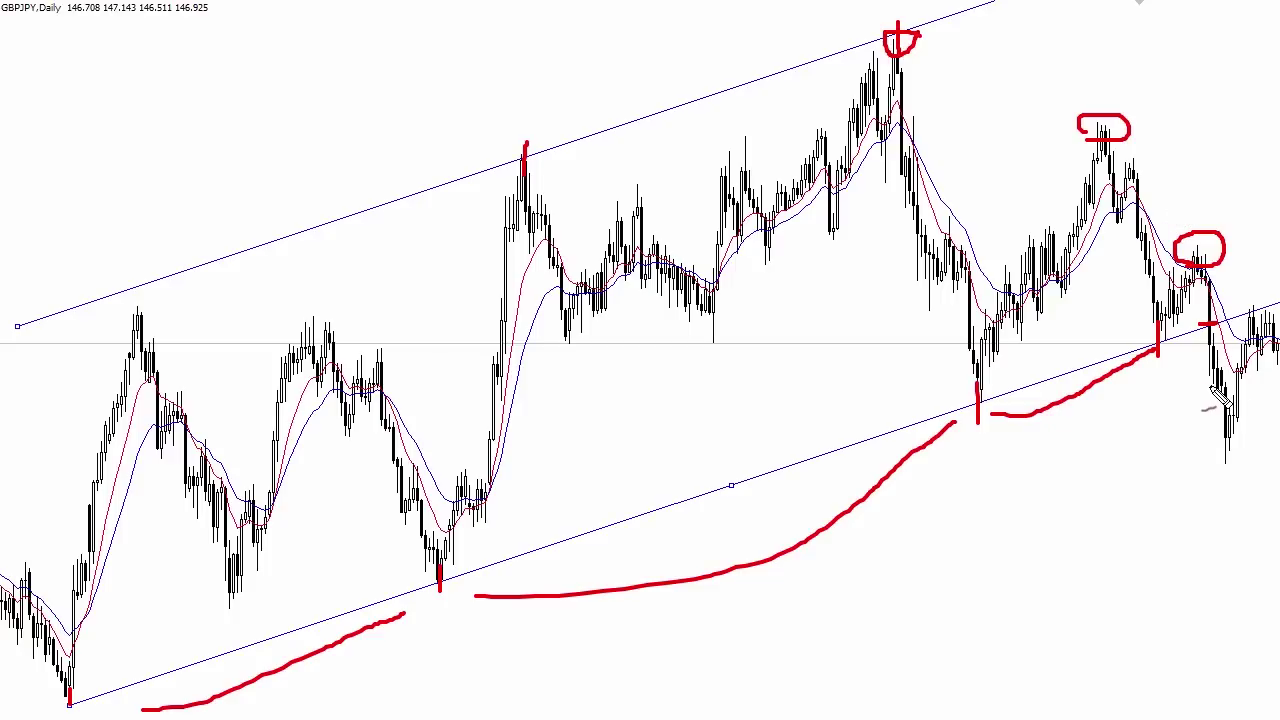
pyautogui.press('Escape')
# Mark in red pen the candle breaking the lower channel line and the retests of that line from below, and clear the marks
pyautogui.moveTo(1212, 392); pyautogui.dragTo(960, 258)
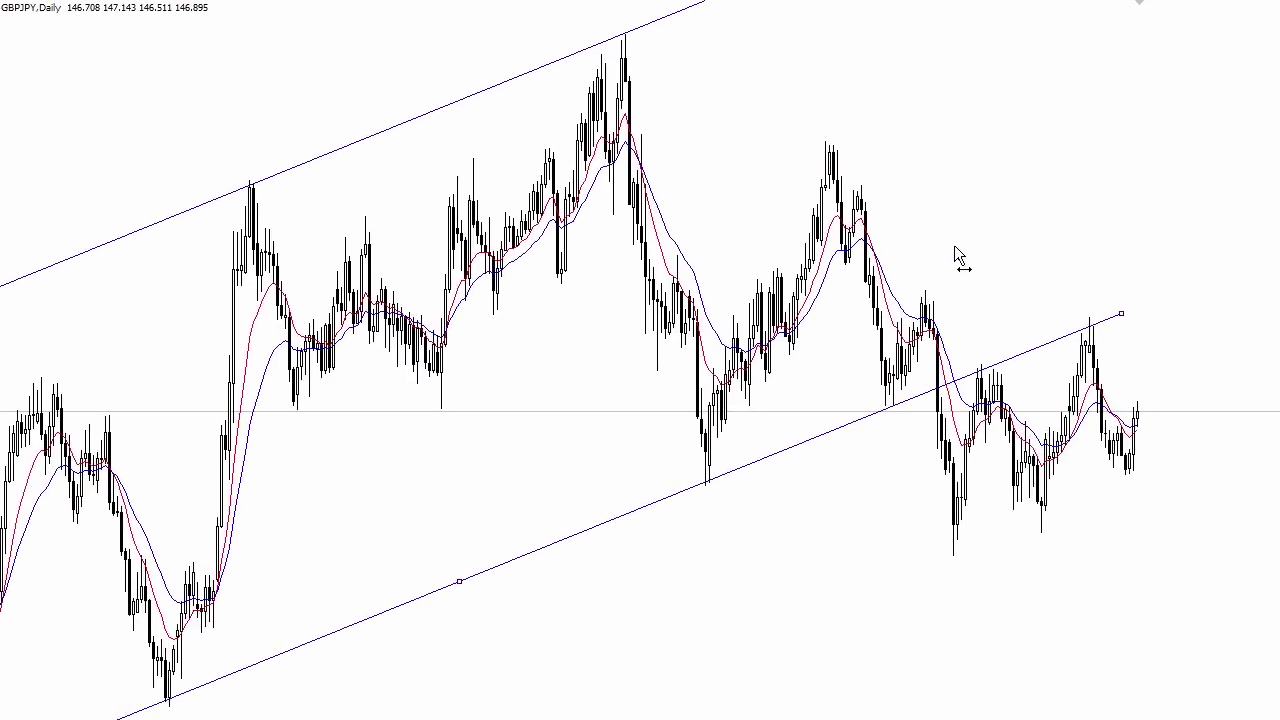
pyautogui.press('+')
pyautogui.moveTo(1144, 248); pyautogui.dragTo(508, 226)
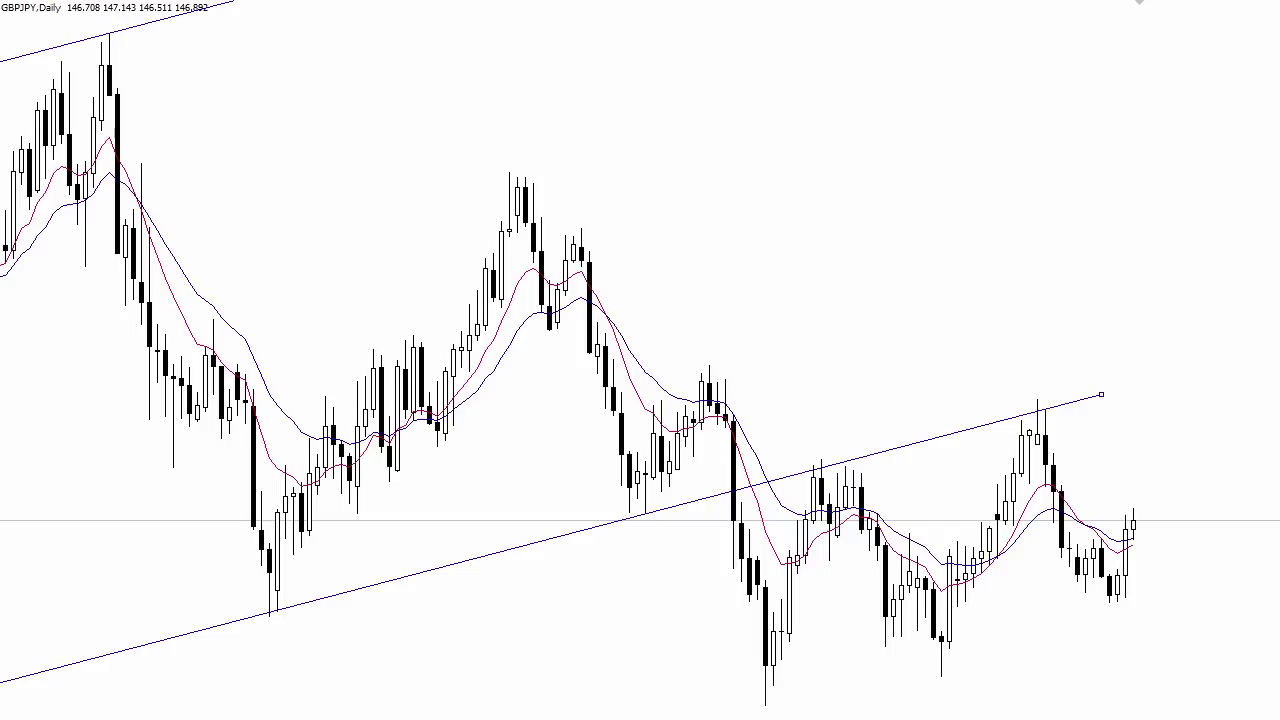
pyautogui.moveTo(803, 474); pyautogui.dragTo(825, 476)
pyautogui.moveTo(720, 520); pyautogui.dragTo(740, 520)
pyautogui.moveTo(792, 472); pyautogui.dragTo(858, 471)
pyautogui.moveTo(1032, 358); pyautogui.dragTo(1032, 390)
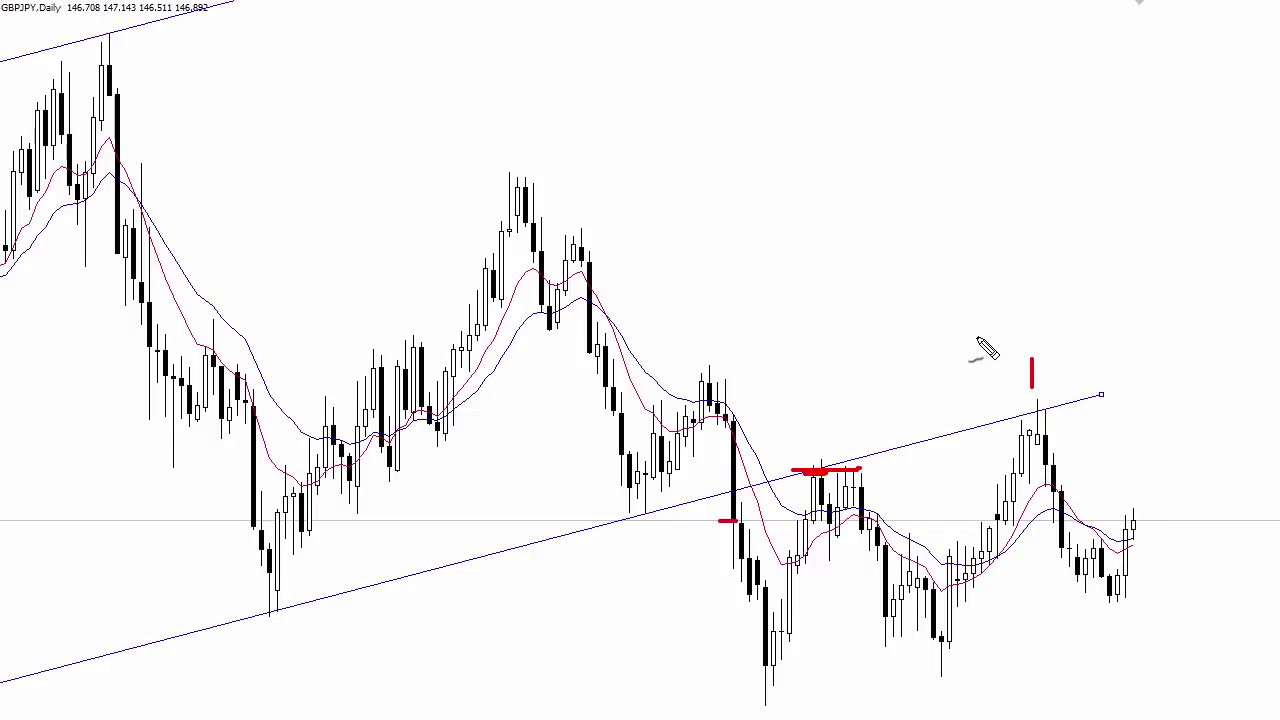
pyautogui.press('e')
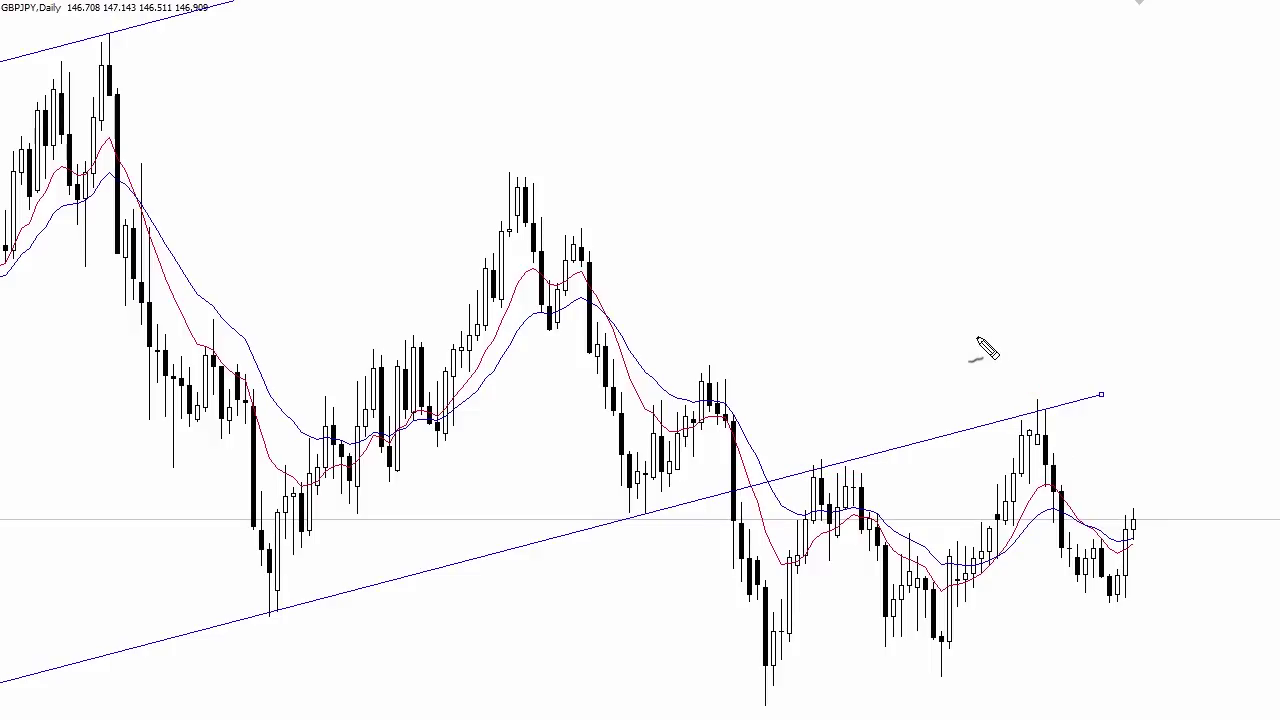
# Trace in red the rally to the upper channel line, the two declines from the peaks, and a curve across the broken lower line
pyautogui.press('-')
pyautogui.moveTo(650, 145); pyautogui.dragTo(676, 165)
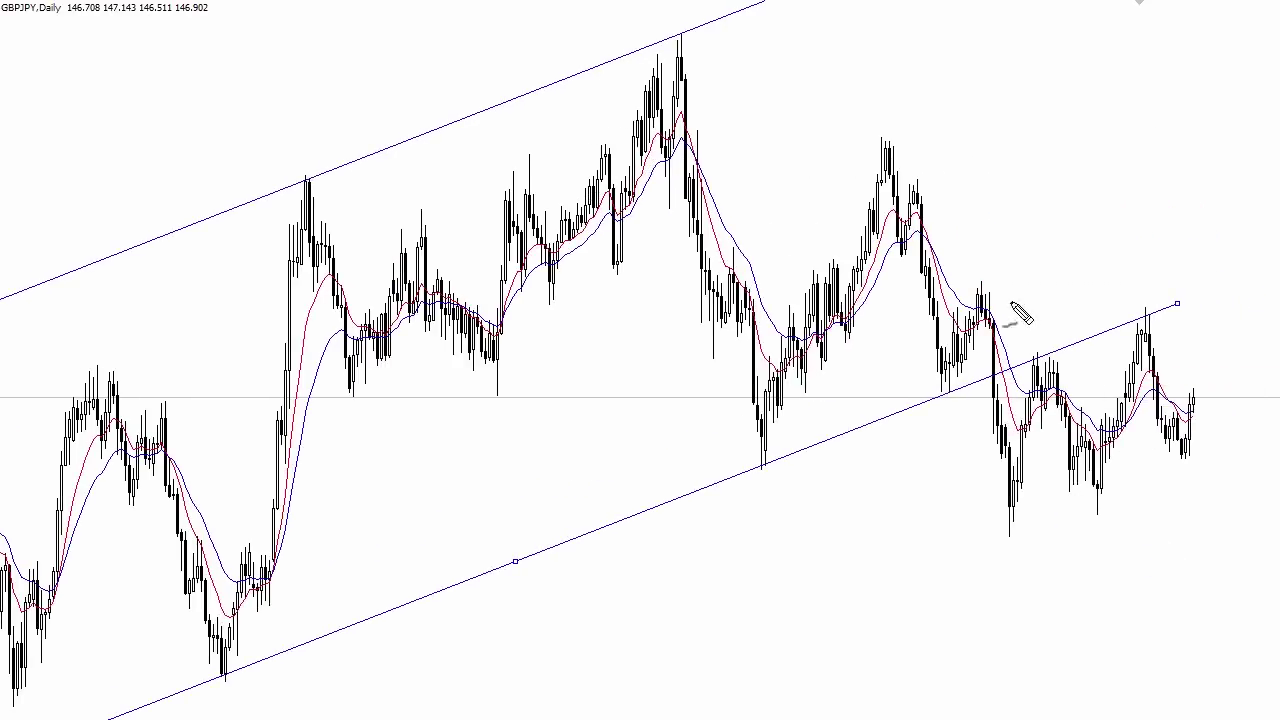
pyautogui.moveTo(884, 158)
pyautogui.mouseDown()
pyautogui.moveTo(962, 360)
pyautogui.moveTo(1037, 489)
pyautogui.mouseUp()
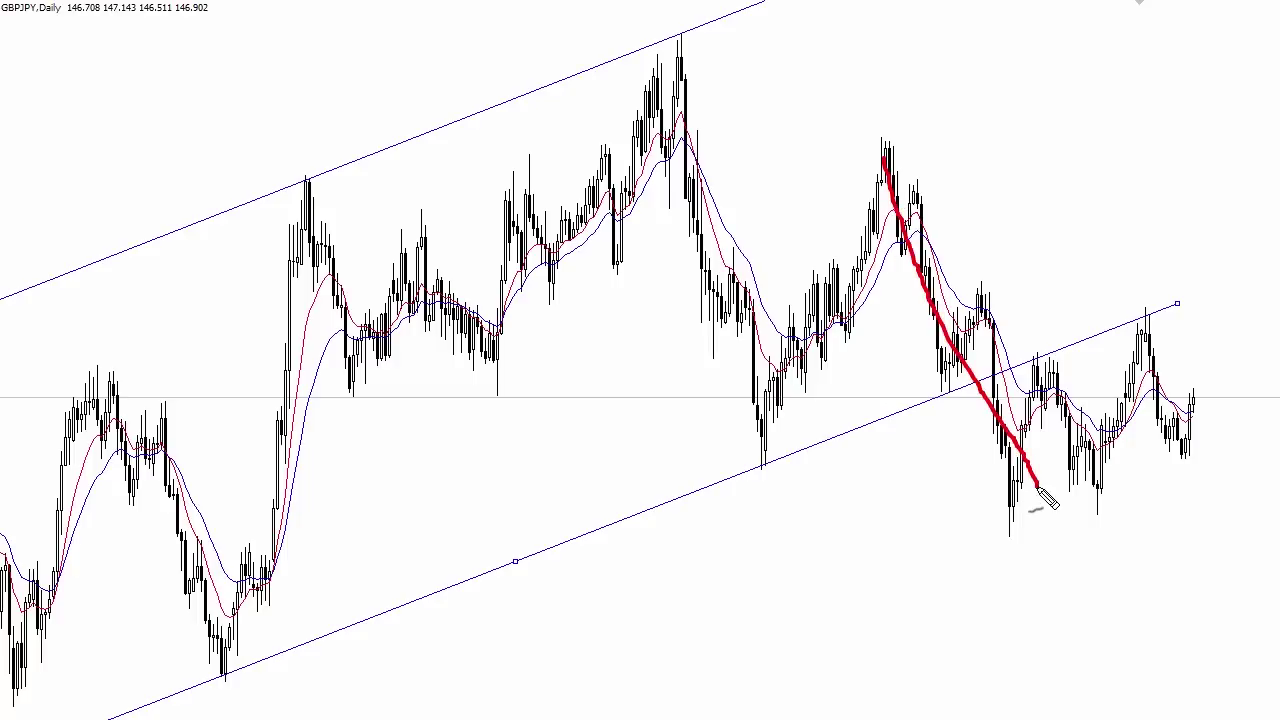
pyautogui.moveTo(667, 40)
pyautogui.mouseDown()
pyautogui.moveTo(738, 282)
pyautogui.moveTo(767, 452)
pyautogui.mouseUp()
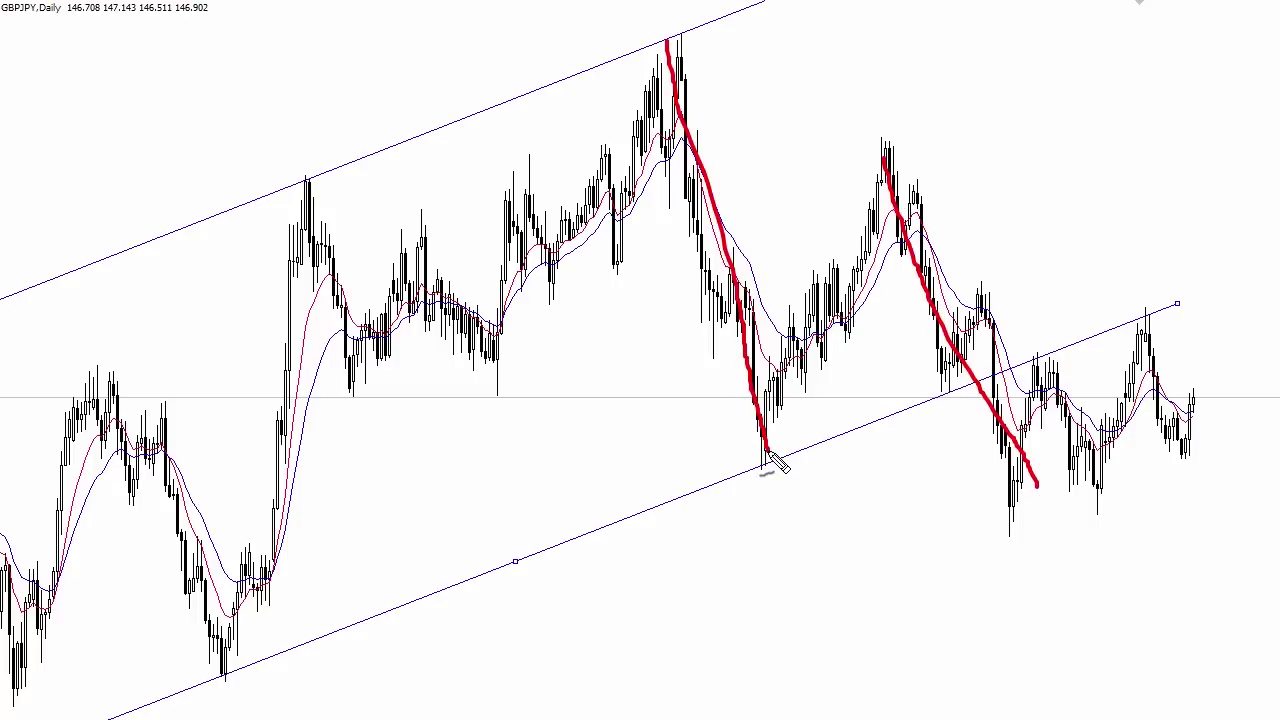
pyautogui.moveTo(224, 660); pyautogui.dragTo(309, 218)
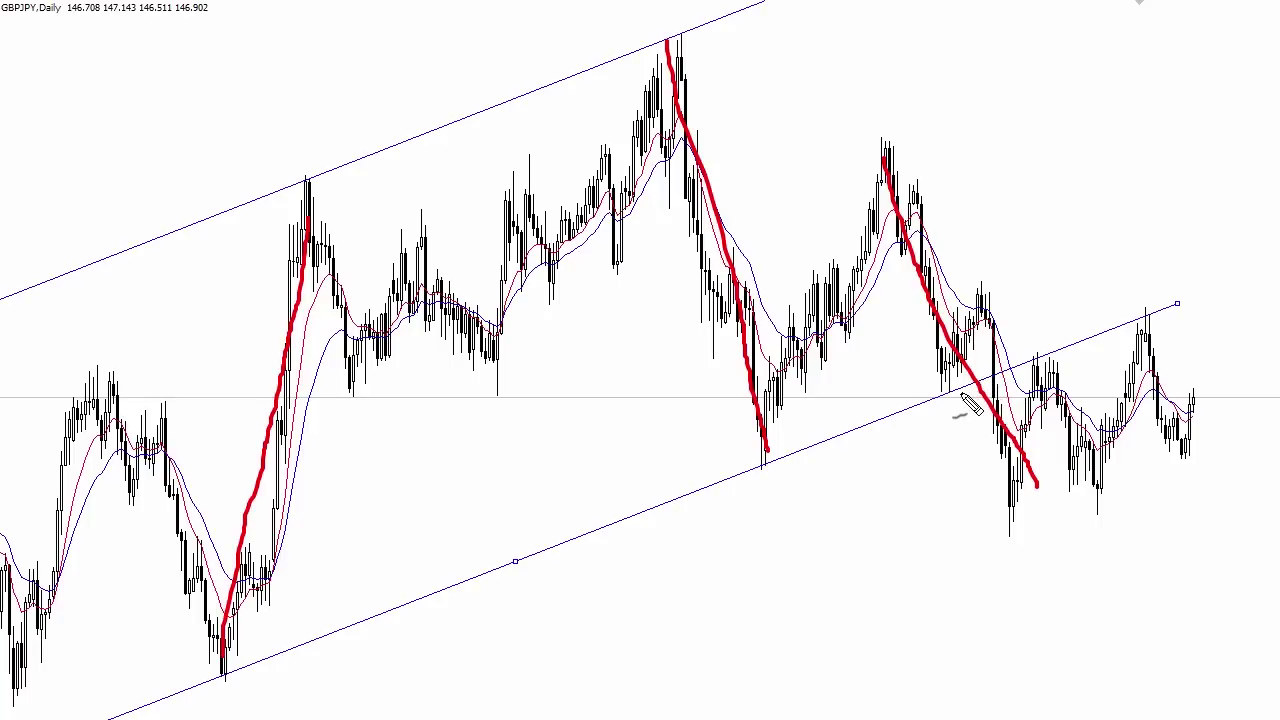
pyautogui.moveTo(943, 404); pyautogui.dragTo(1035, 355)
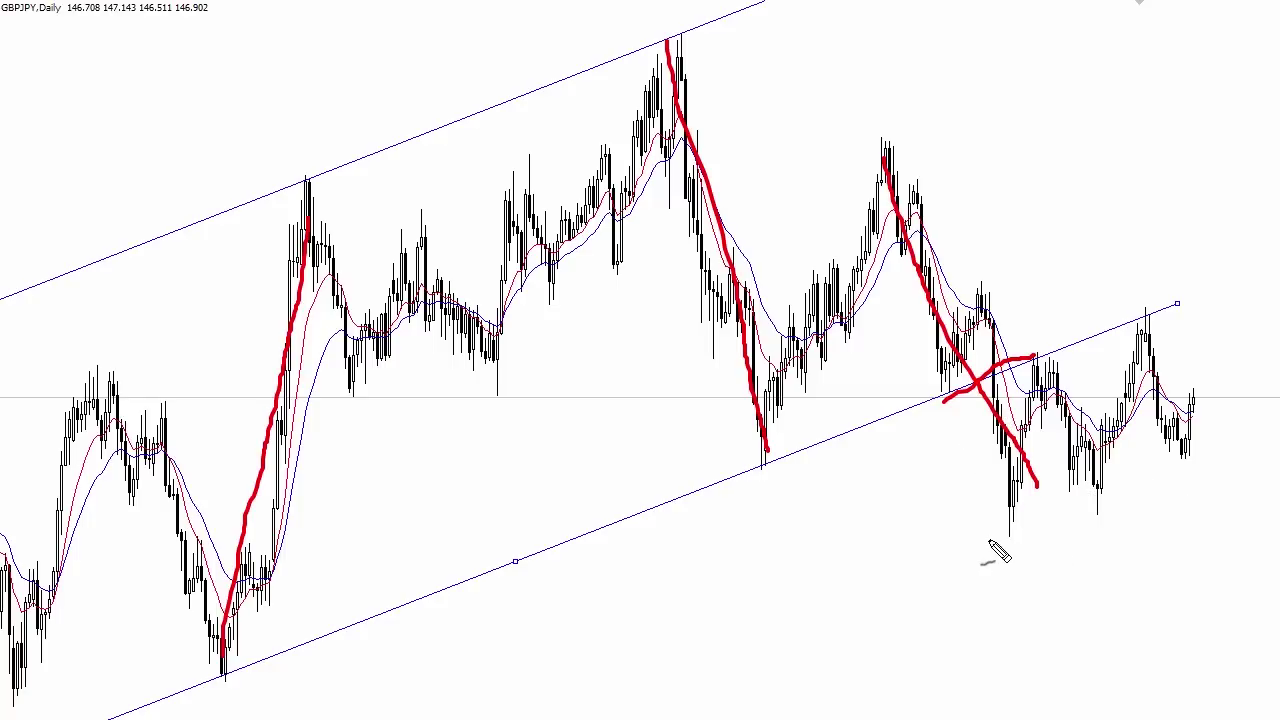
# Draw red curves beneath the rising lows and above the rising highs that follow the break of the lower channel line
pyautogui.moveTo(988, 541); pyautogui.dragTo(1178, 488)
pyautogui.moveTo(1000, 376)
pyautogui.mouseDown()
pyautogui.moveTo(1140, 300)
pyautogui.moveTo(1190, 290)
pyautogui.mouseUp()
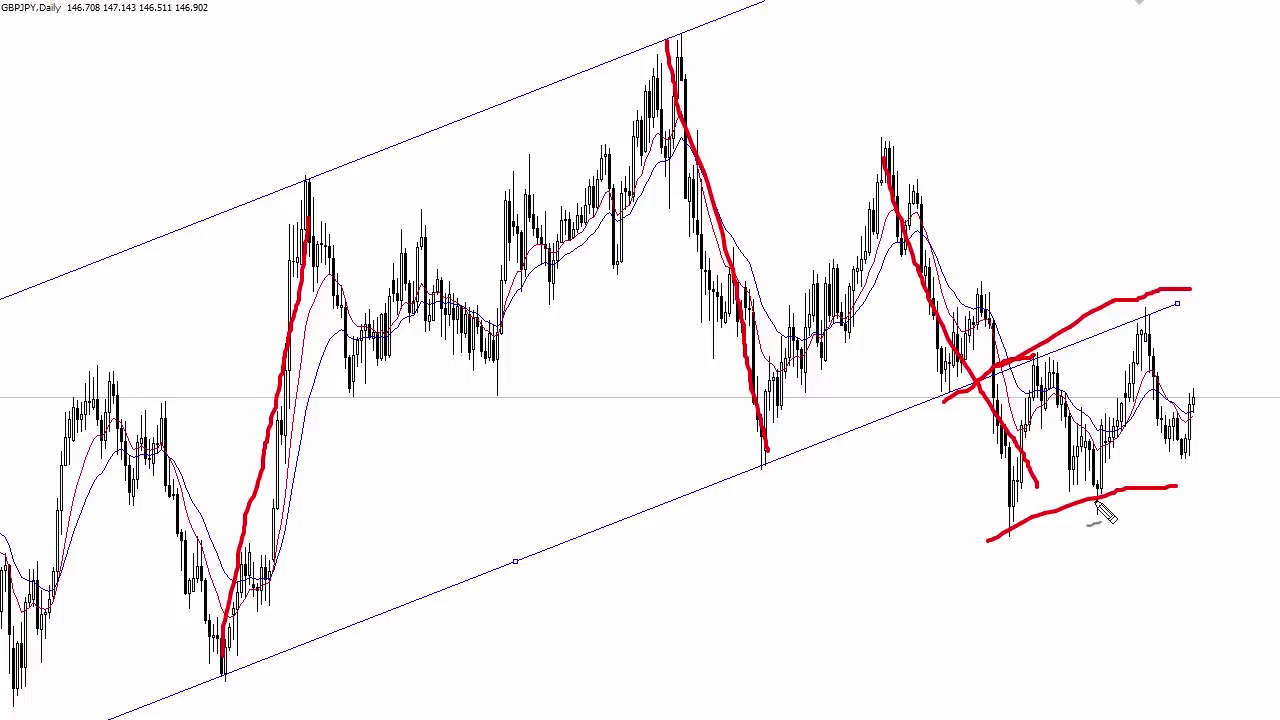
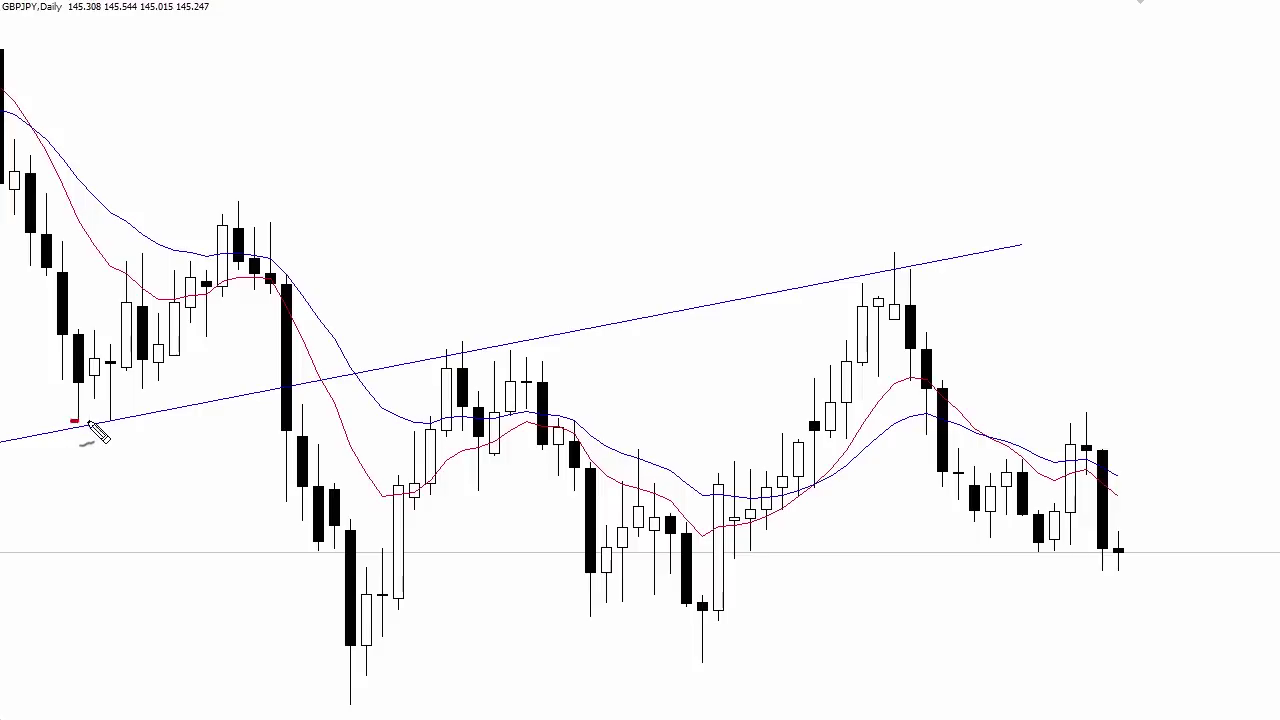
# Mark in red the break below the trendline and its first retest, box the second retest candle, and clear the marks
pyautogui.moveTo(264, 432); pyautogui.dragTo(292, 433)
pyautogui.moveTo(462, 281)
pyautogui.mouseDown()
pyautogui.moveTo(462, 326)
pyautogui.moveTo(431, 360)
pyautogui.moveTo(477, 350)
pyautogui.mouseUp()
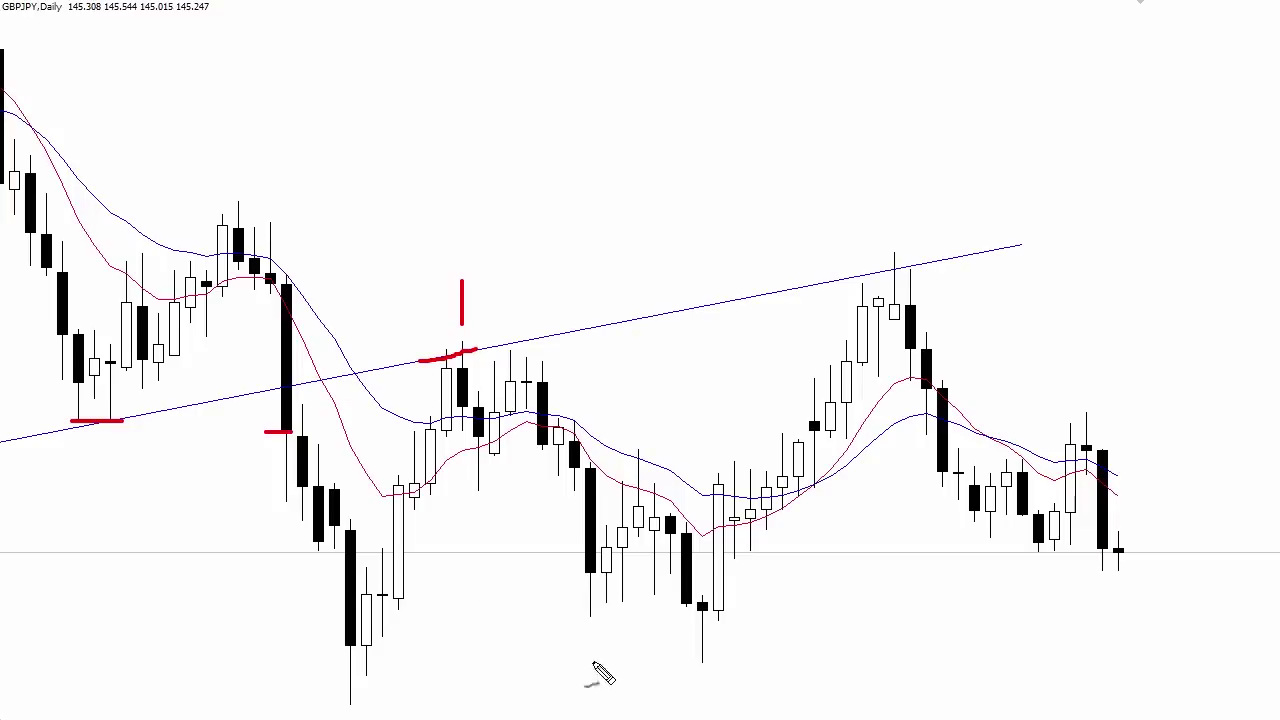
pyautogui.moveTo(688, 668); pyautogui.dragTo(705, 668)
pyautogui.moveTo(891, 216); pyautogui.dragTo(891, 243)
pyautogui.moveTo(885, 267)
pyautogui.mouseDown()
pyautogui.moveTo(884, 330)
pyautogui.moveTo(908, 334)
pyautogui.moveTo(907, 247)
pyautogui.moveTo(874, 241)
pyautogui.moveTo(872, 262)
pyautogui.mouseUp()
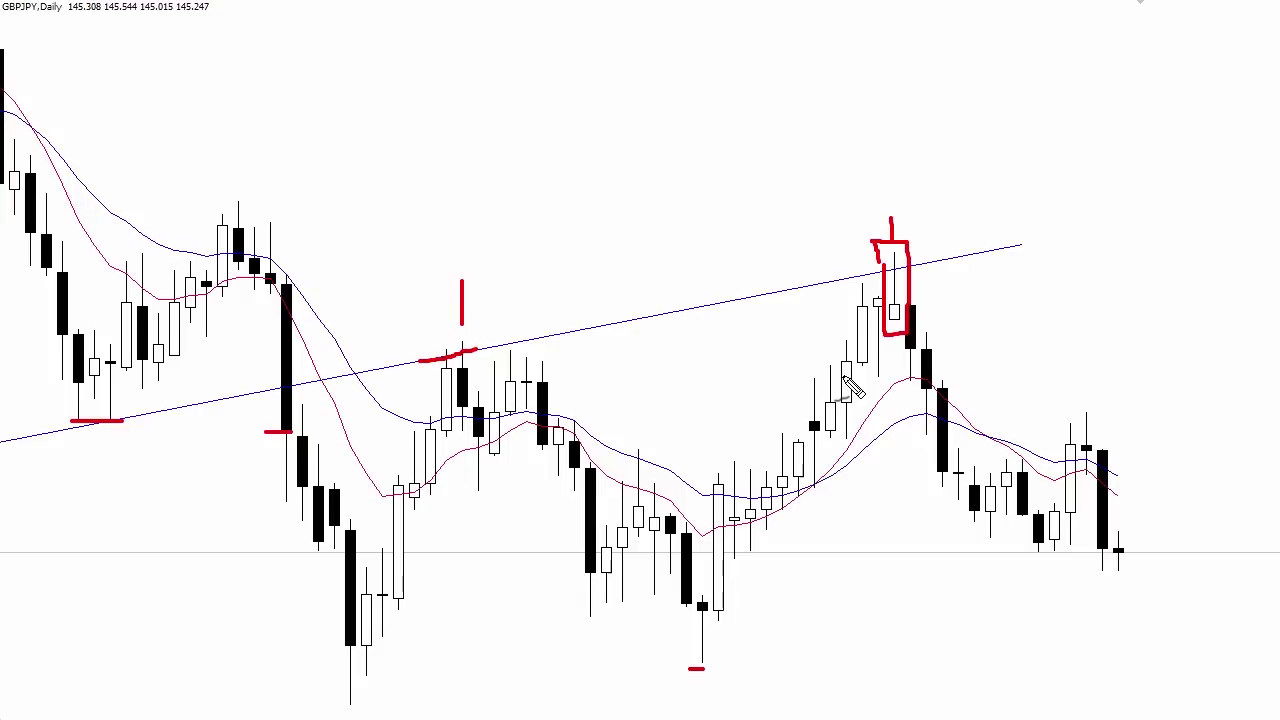
pyautogui.press('Escape')
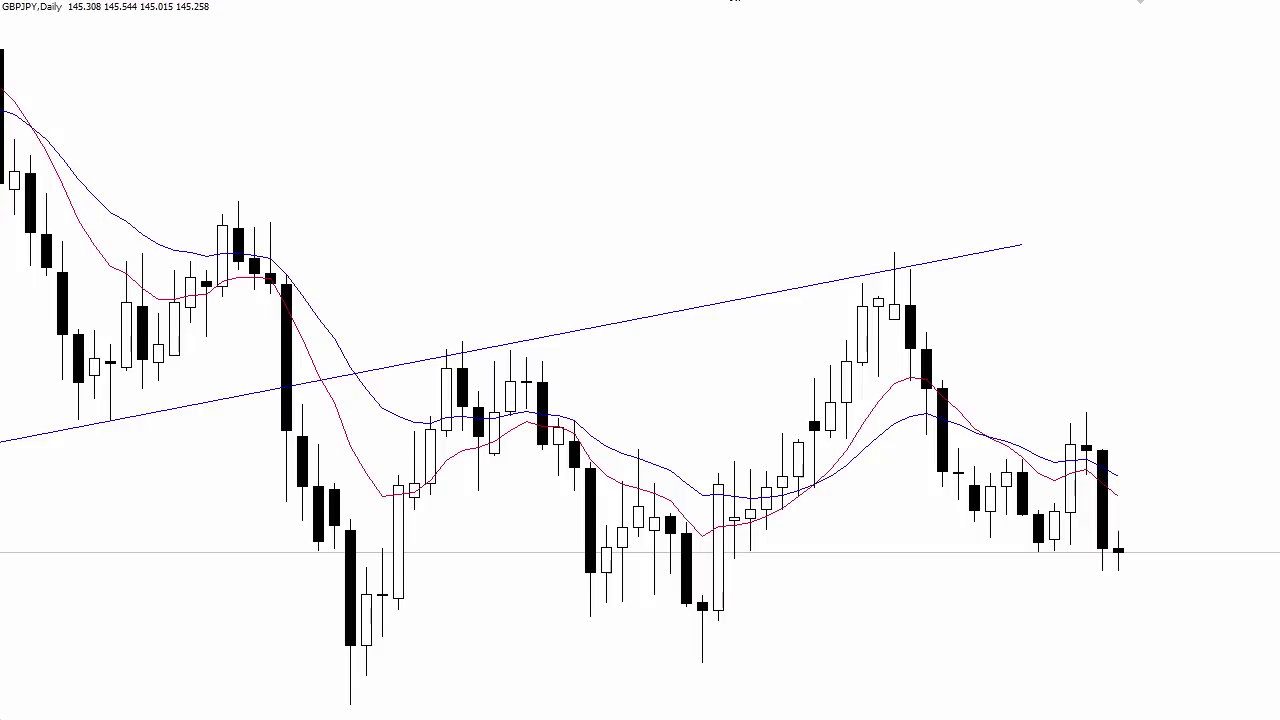
# Outline in red the upper wick and body of the candle at the second trendline retest, and clear the marks
pyautogui.press('+')
pyautogui.scroll(-10, 883, 129)
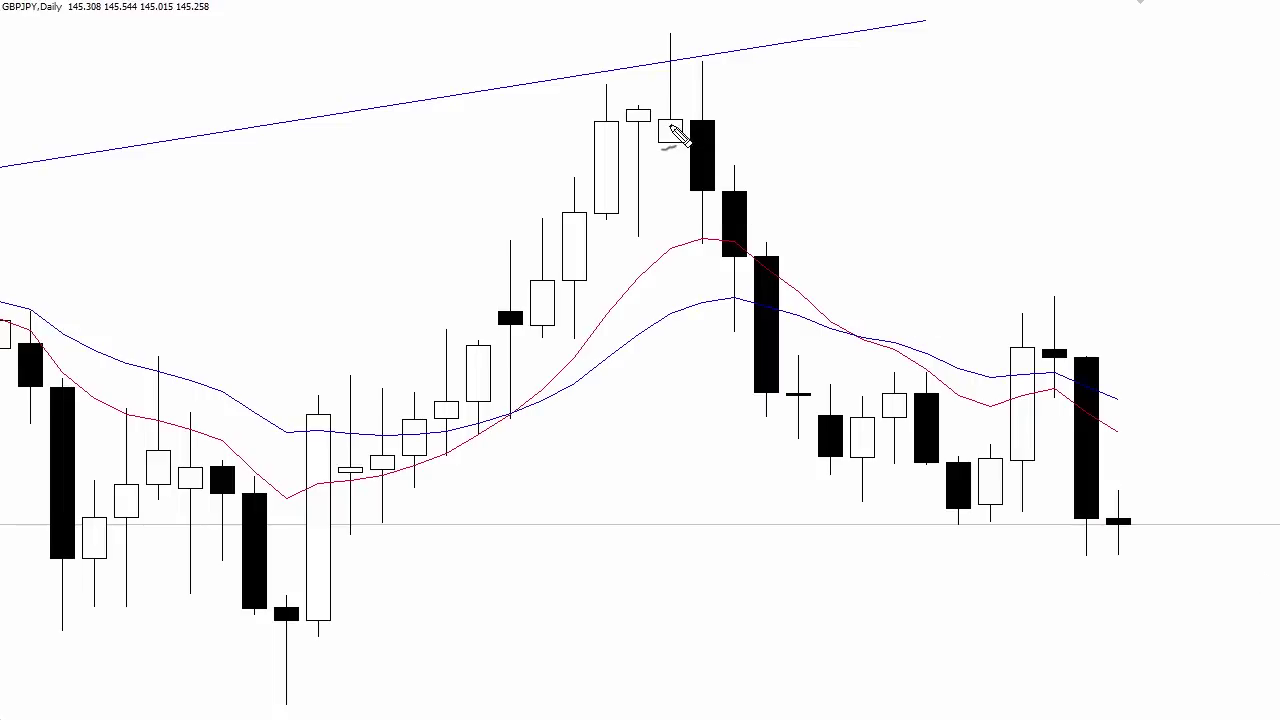
pyautogui.moveTo(657, 120); pyautogui.dragTo(673, 121)
pyautogui.moveTo(656, 32)
pyautogui.mouseDown()
pyautogui.moveTo(681, 32)
pyautogui.moveTo(684, 97)
pyautogui.mouseUp()
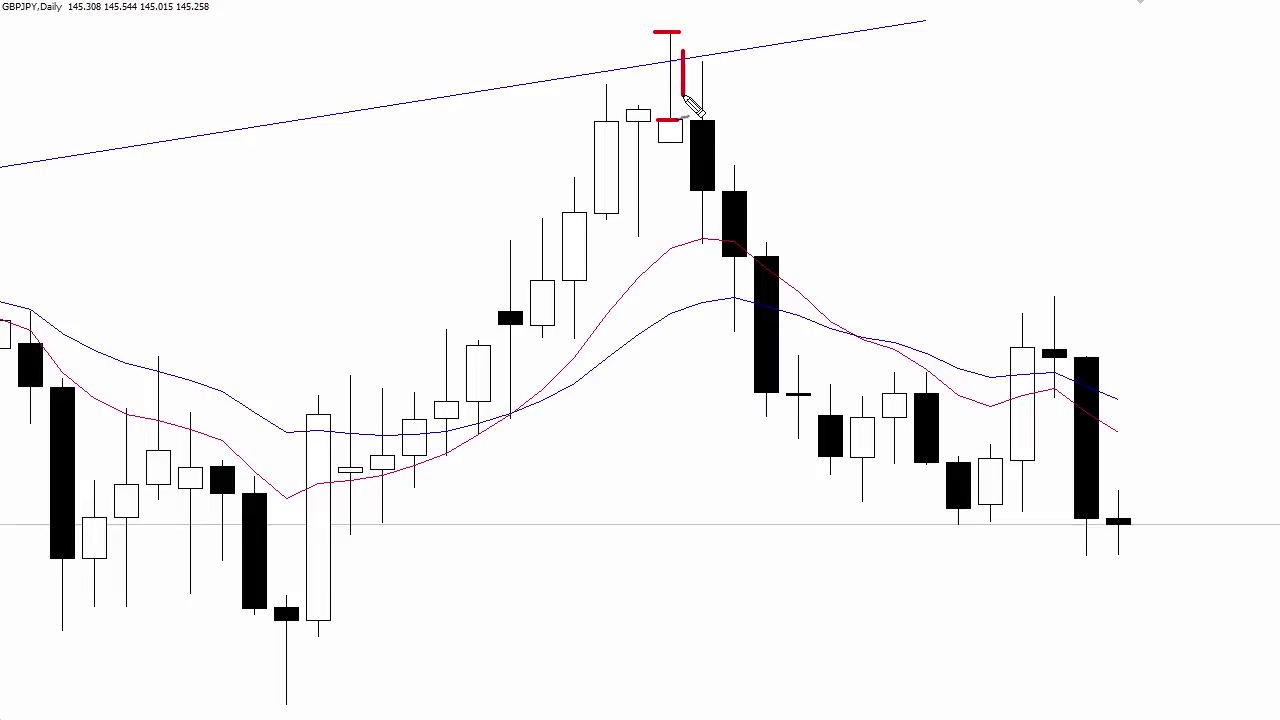
pyautogui.moveTo(662, 146); pyautogui.dragTo(622, 146)
pyautogui.moveTo(632, 35); pyautogui.dragTo(632, 130)
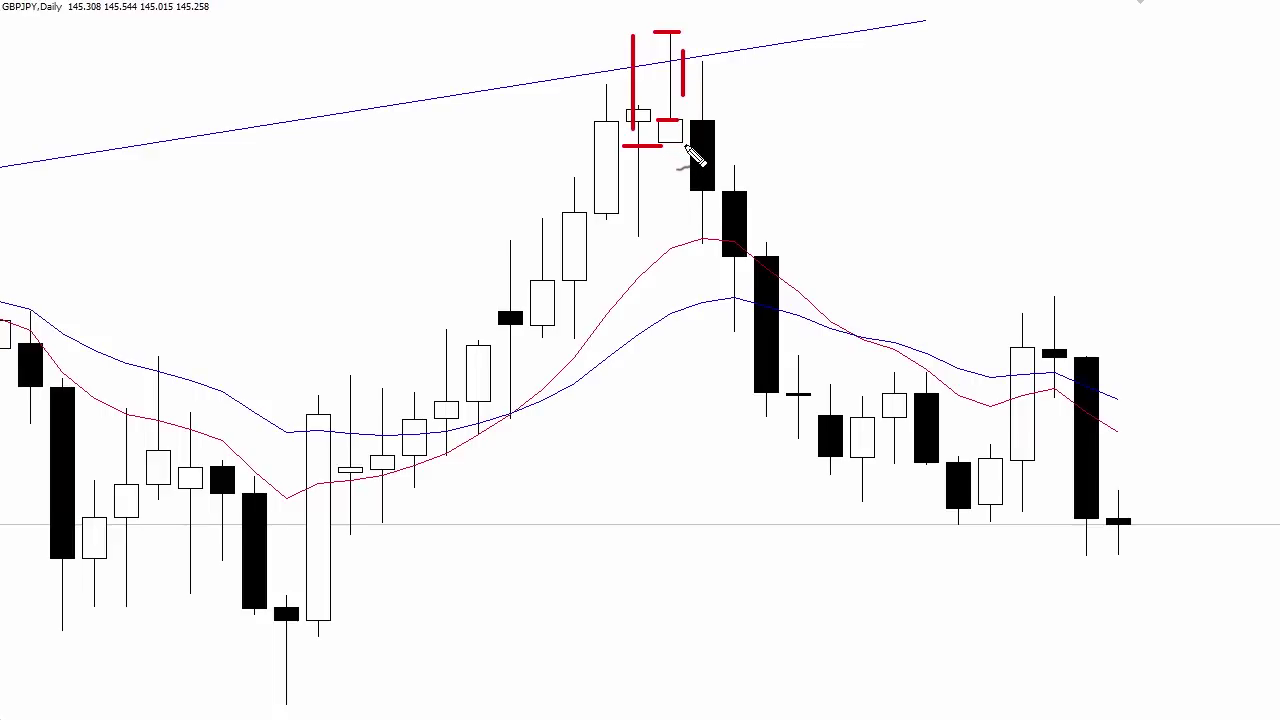
pyautogui.moveTo(671, 142); pyautogui.dragTo(672, 174)
pyautogui.press('e')
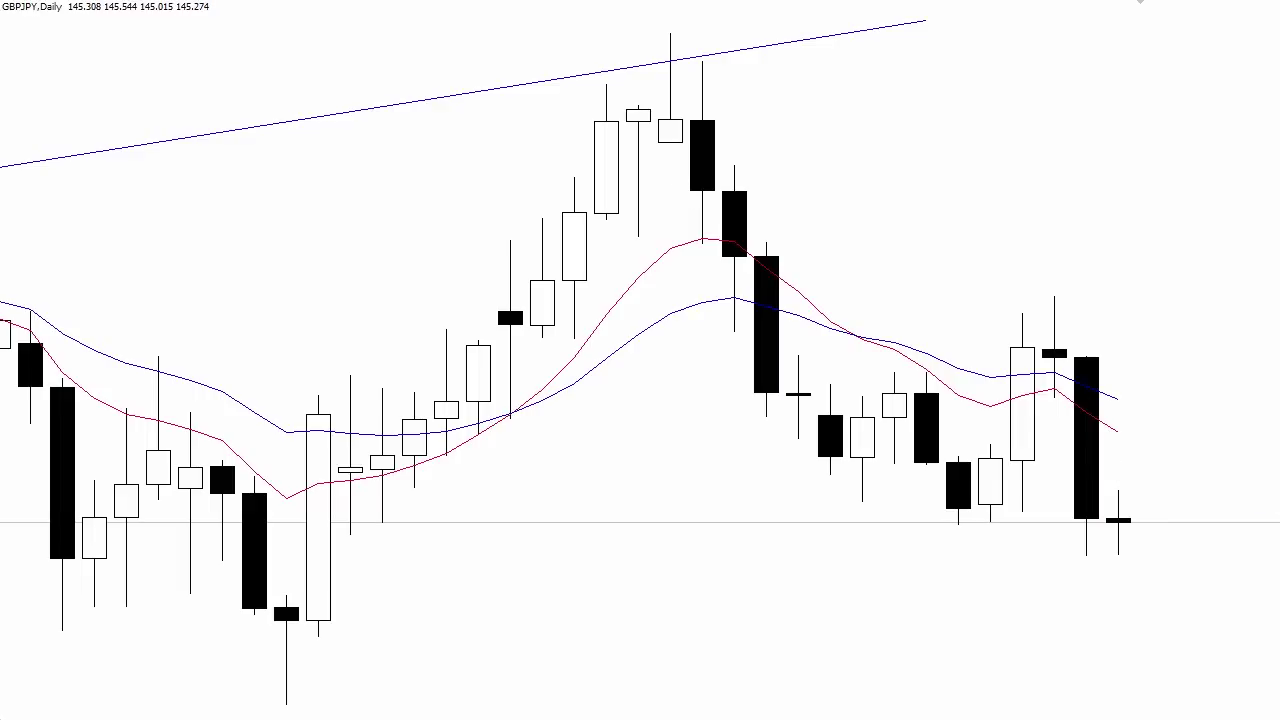
# Mark the retest candle's body edges and wick high again, trace the trendline before it, and clear the marks
pyautogui.moveTo(640, 174)
pyautogui.mouseDown()
pyautogui.moveTo(660, 140)
pyautogui.moveTo(648, 121)
pyautogui.moveTo(662, 121)
pyautogui.mouseUp()
pyautogui.moveTo(658, 34); pyautogui.dragTo(674, 34)
pyautogui.moveTo(441, 101); pyautogui.dragTo(565, 83)
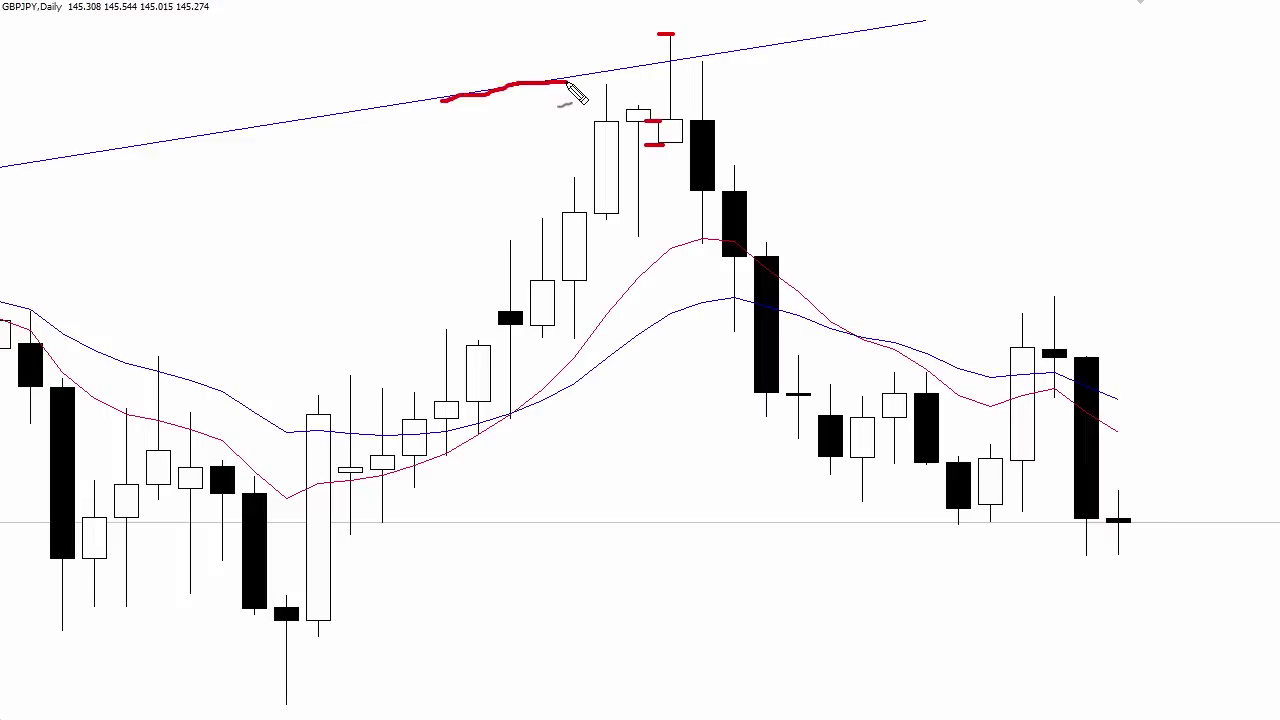
pyautogui.press('Escape')
# Mark in red the channel's highest peak, the following touch of the lower line, the next lower high and the lowest low
pyautogui.press('-')
pyautogui.moveTo(632, 197); pyautogui.dragTo(744, 200)
pyautogui.press('+')
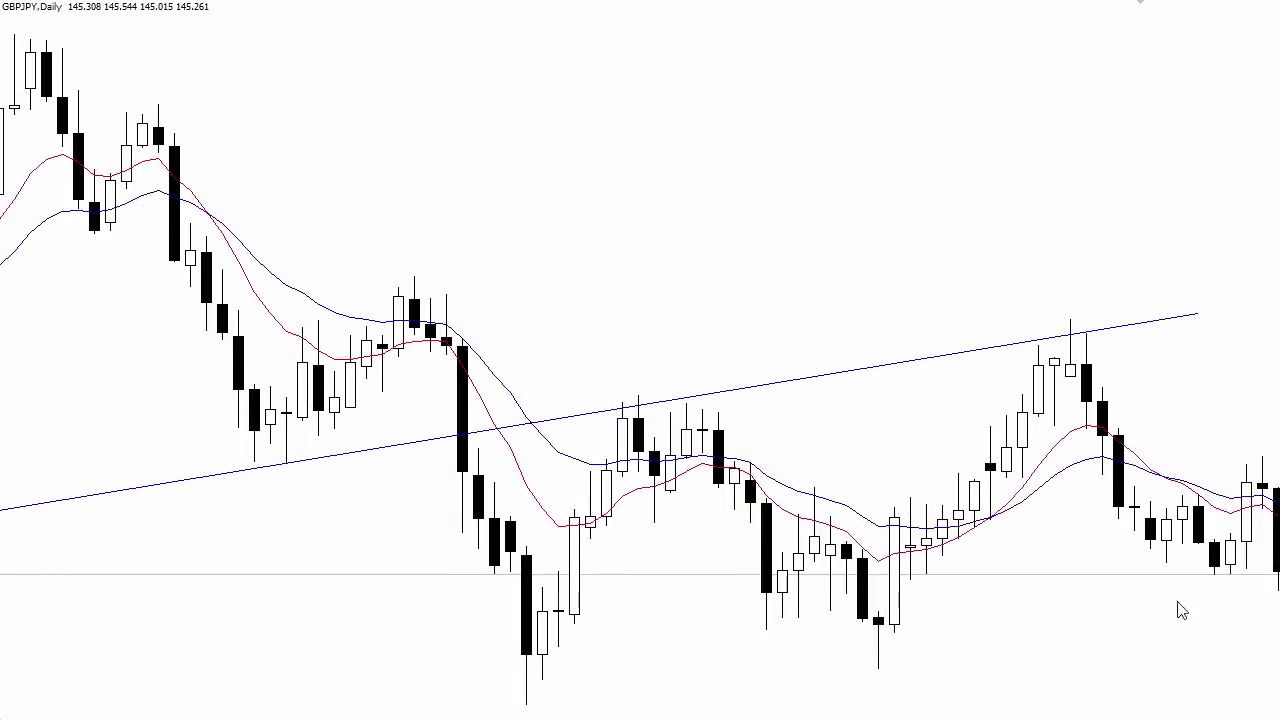
pyautogui.moveTo(537, 116); pyautogui.dragTo(745, 122)
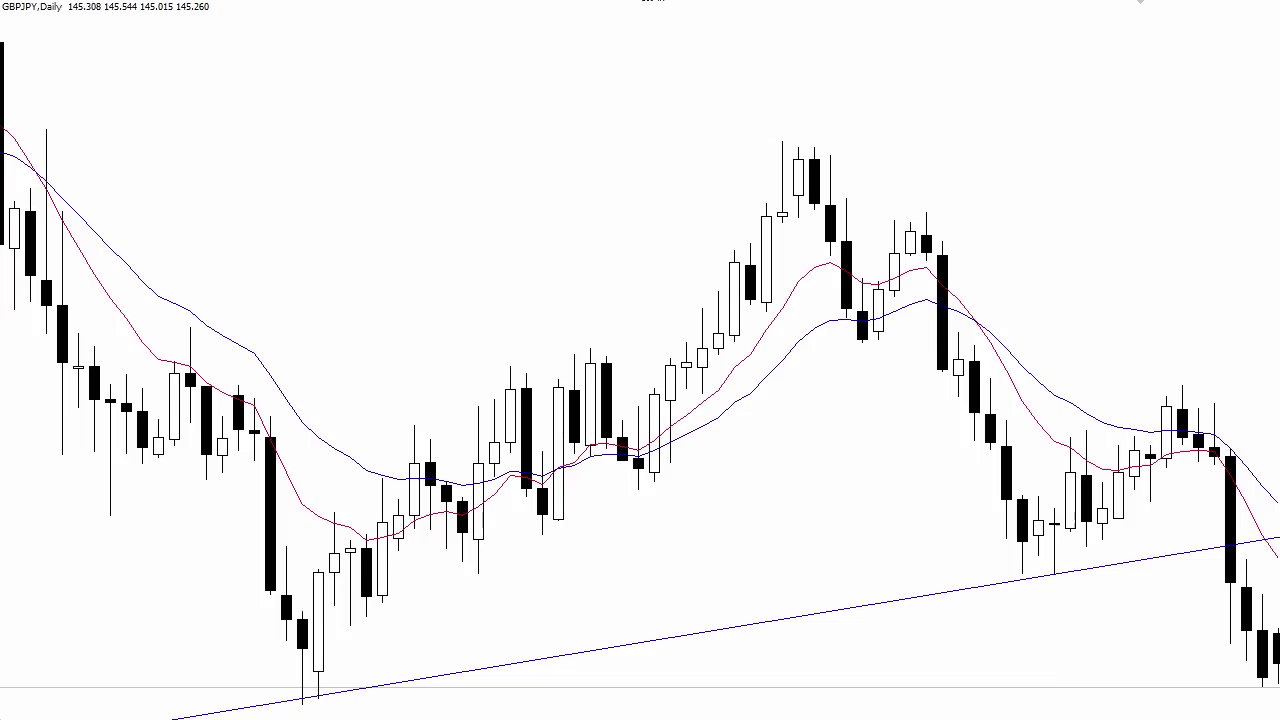
pyautogui.press('-')
pyautogui.press('+')
pyautogui.moveTo(729, 180); pyautogui.dragTo(710, 175)
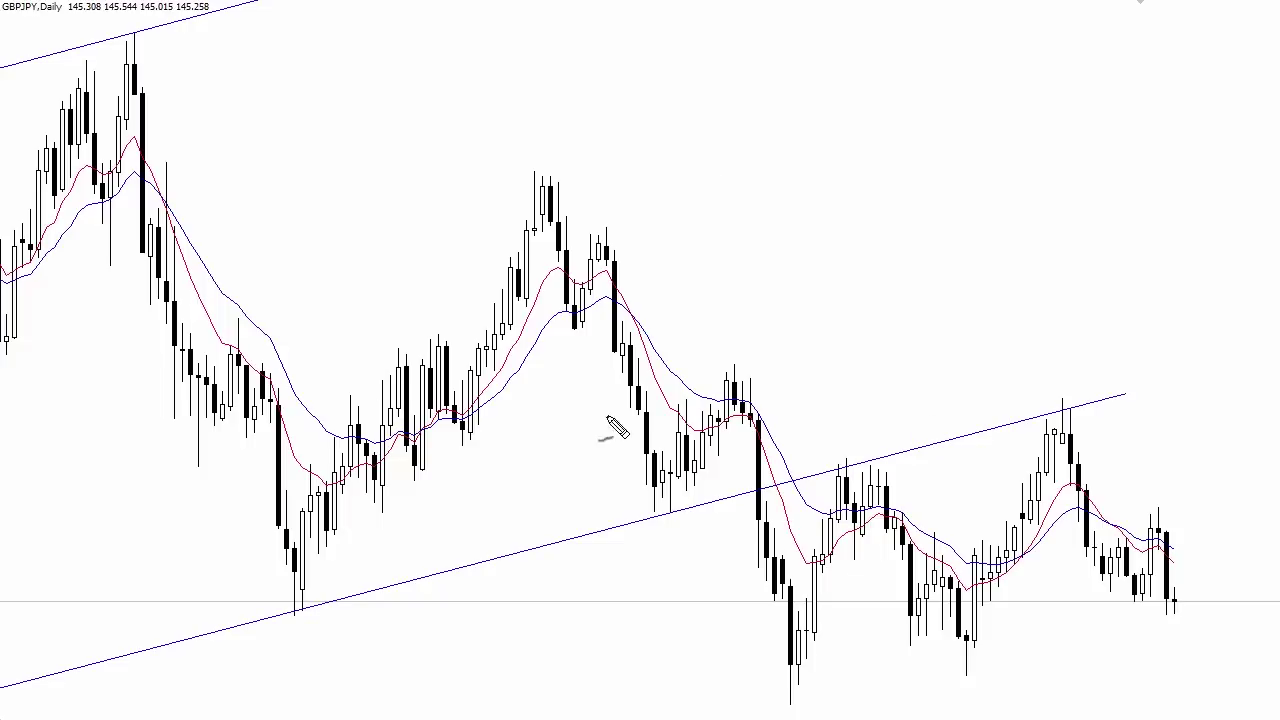
pyautogui.moveTo(146, 29); pyautogui.dragTo(125, 29)
pyautogui.moveTo(297, 608); pyautogui.dragTo(280, 608)
pyautogui.moveTo(518, 176); pyautogui.dragTo(553, 182)
pyautogui.moveTo(762, 702); pyautogui.dragTo(826, 702)
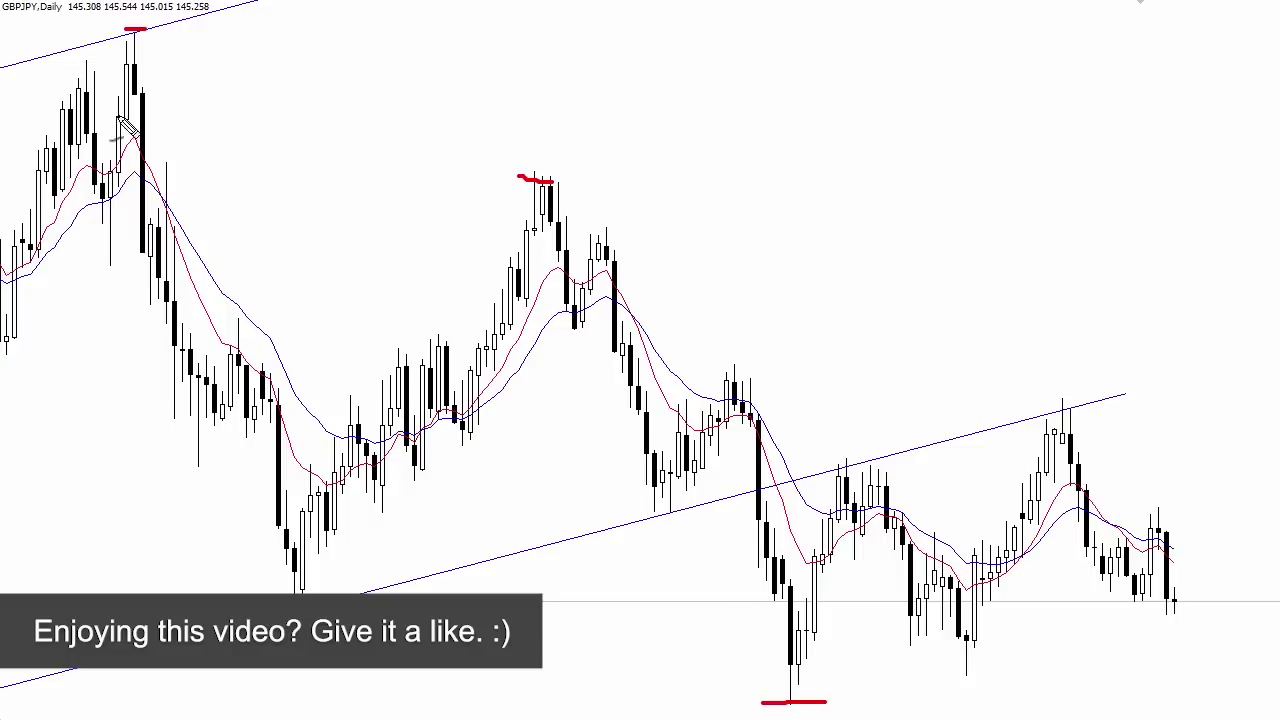
# Draw a red arrow along the downtrend from the highest peak and mark the latest retest high at the trendline
pyautogui.moveTo(98, 96)
pyautogui.mouseDown()
pyautogui.moveTo(350, 250)
pyautogui.moveTo(957, 465)
pyautogui.moveTo(910, 480)
pyautogui.mouseUp()
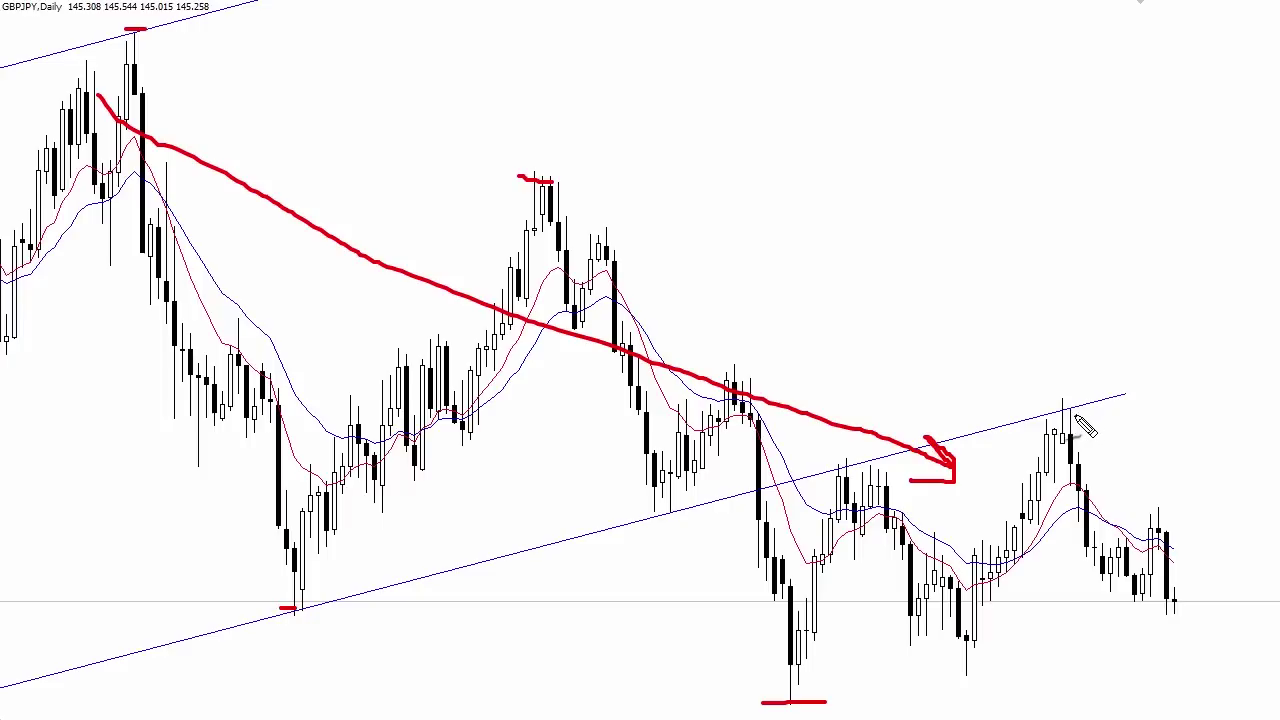
pyautogui.moveTo(1046, 412); pyautogui.dragTo(1073, 409)
pyautogui.moveTo(1063, 381)
pyautogui.mouseDown()
pyautogui.moveTo(1066, 392)
pyautogui.moveTo(1093, 341)
pyautogui.mouseUp()
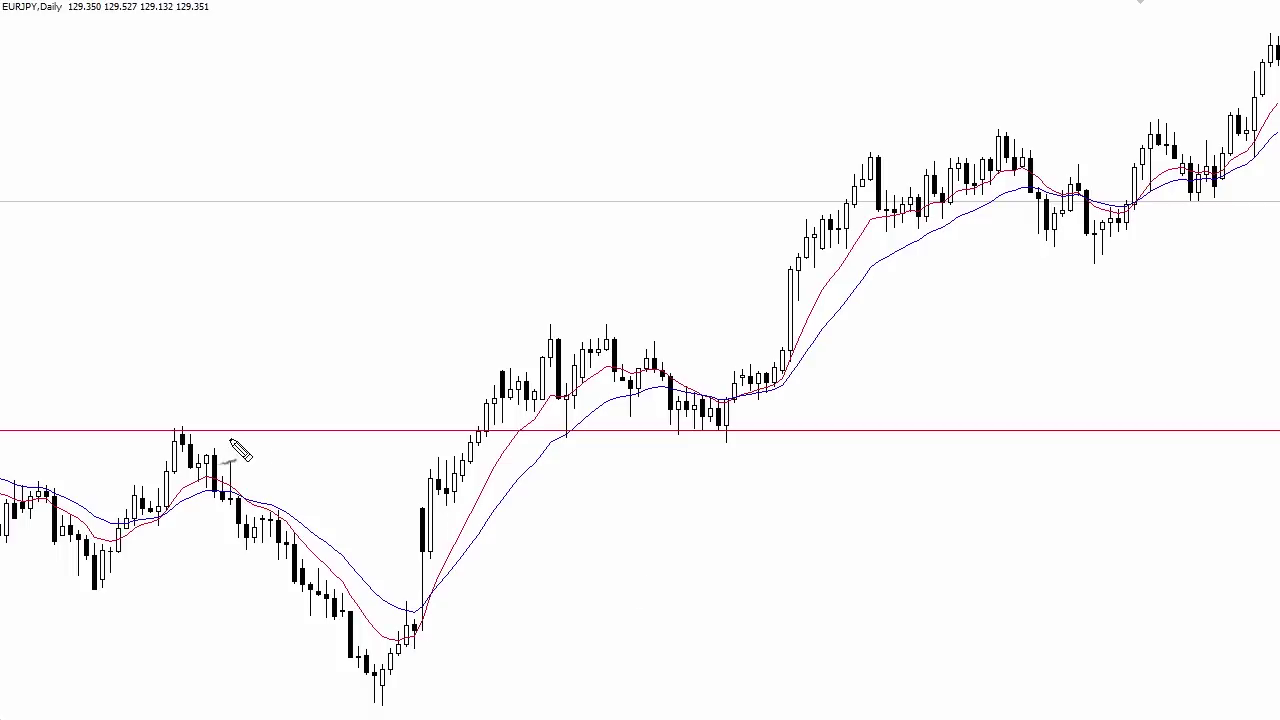
# On the EURJPY daily chart, mark the former resistance high, the break above the line and the retests, and clear the marks
pyautogui.moveTo(155, 428); pyautogui.dragTo(197, 429)
pyautogui.moveTo(472, 401); pyautogui.dragTo(486, 401)
pyautogui.moveTo(561, 477); pyautogui.dragTo(561, 445)
pyautogui.moveTo(678, 481)
pyautogui.mouseDown()
pyautogui.moveTo(678, 458)
pyautogui.moveTo(711, 438)
pyautogui.mouseUp()
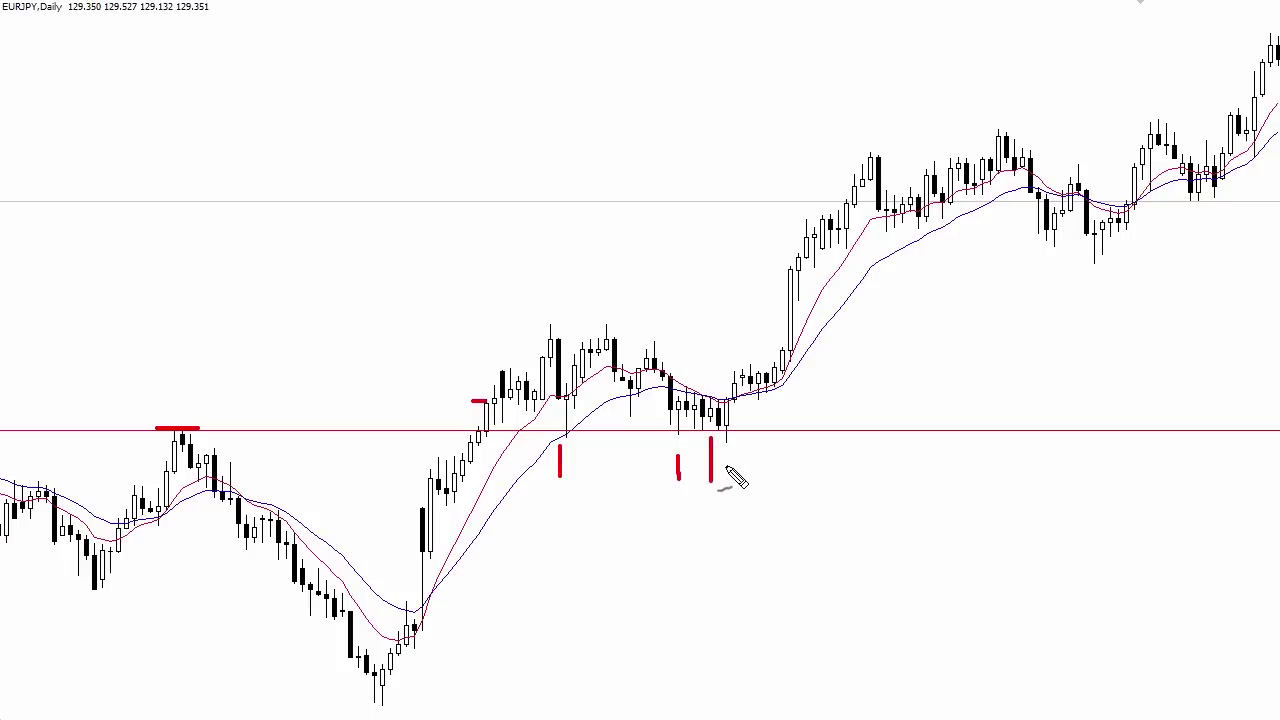
pyautogui.press('Escape')
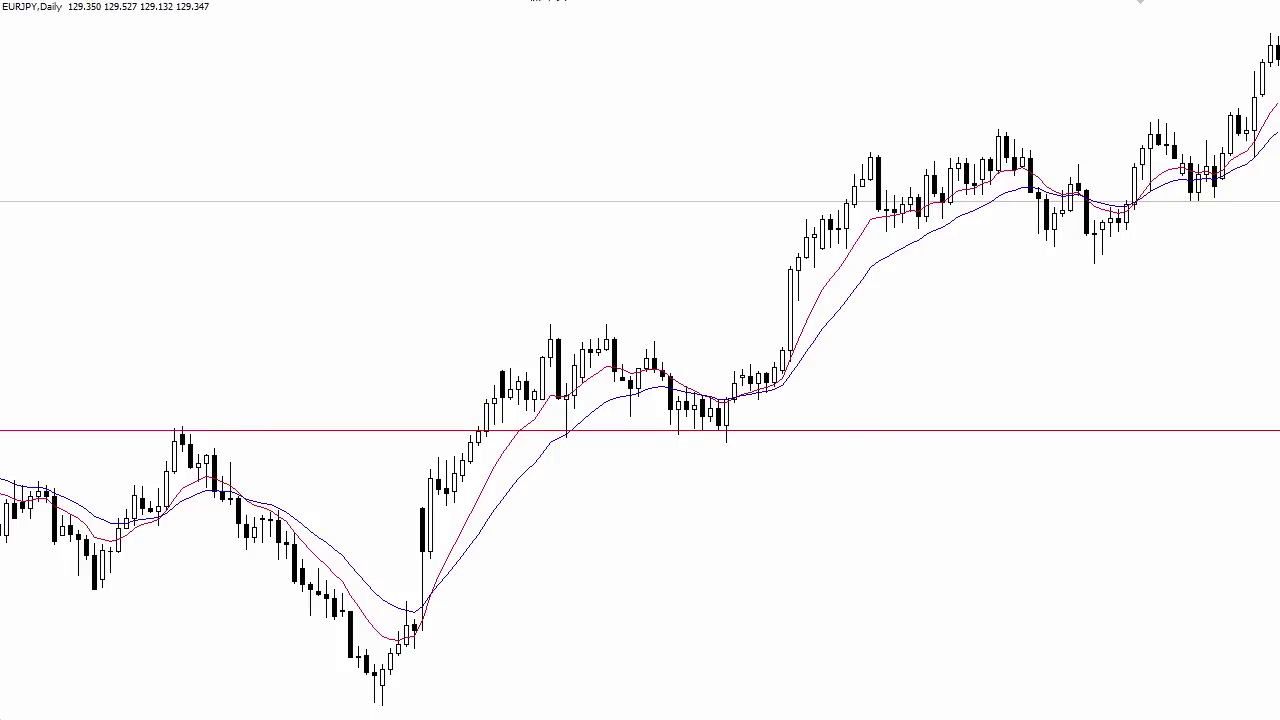
# Mark in red the highs and lows of the last retest candle and the one before it, with a vertical line along their range
pyautogui.press('+')
pyautogui.moveTo(795, 92); pyautogui.dragTo(591, 78)
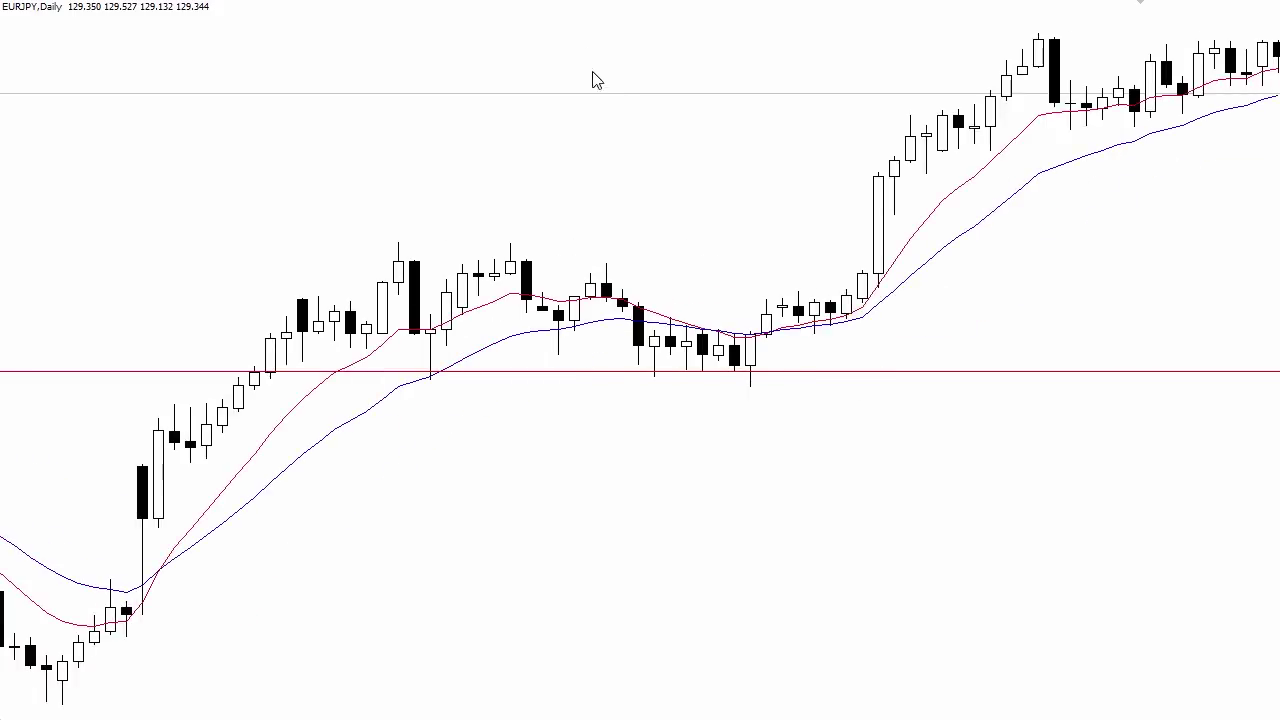
pyautogui.press('+')
pyautogui.scroll(-2, 983, 295)
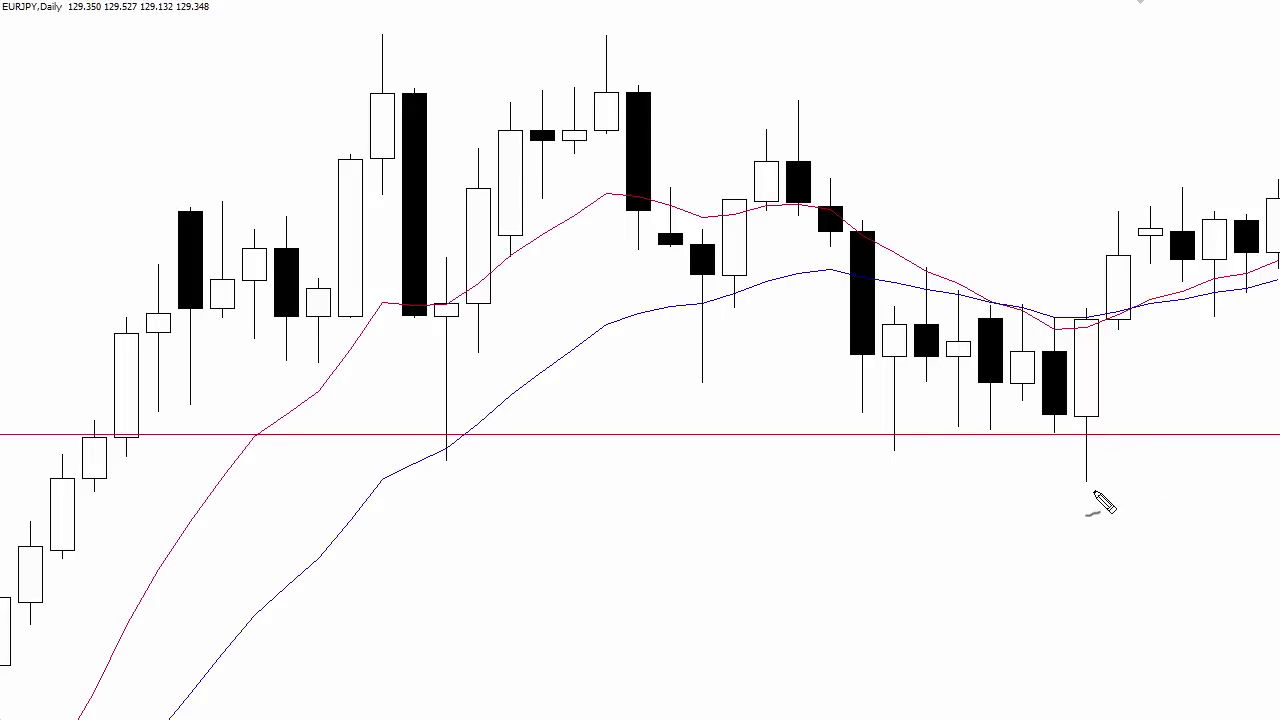
pyautogui.moveTo(1073, 483); pyautogui.dragTo(1098, 486)
pyautogui.moveTo(1068, 306)
pyautogui.mouseDown()
pyautogui.moveTo(1095, 307)
pyautogui.moveTo(1058, 318)
pyautogui.mouseUp()
pyautogui.moveTo(1048, 435); pyautogui.dragTo(1052, 437)
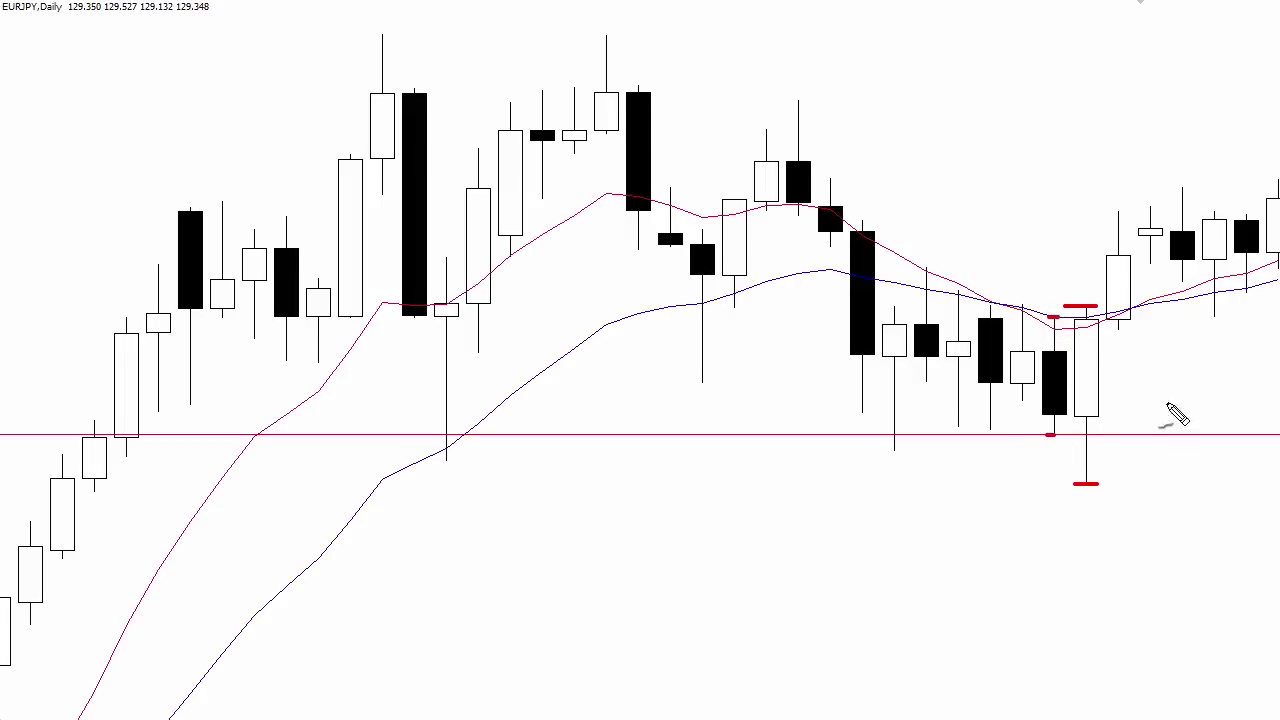
pyautogui.moveTo(1113, 311); pyautogui.dragTo(1117, 470)
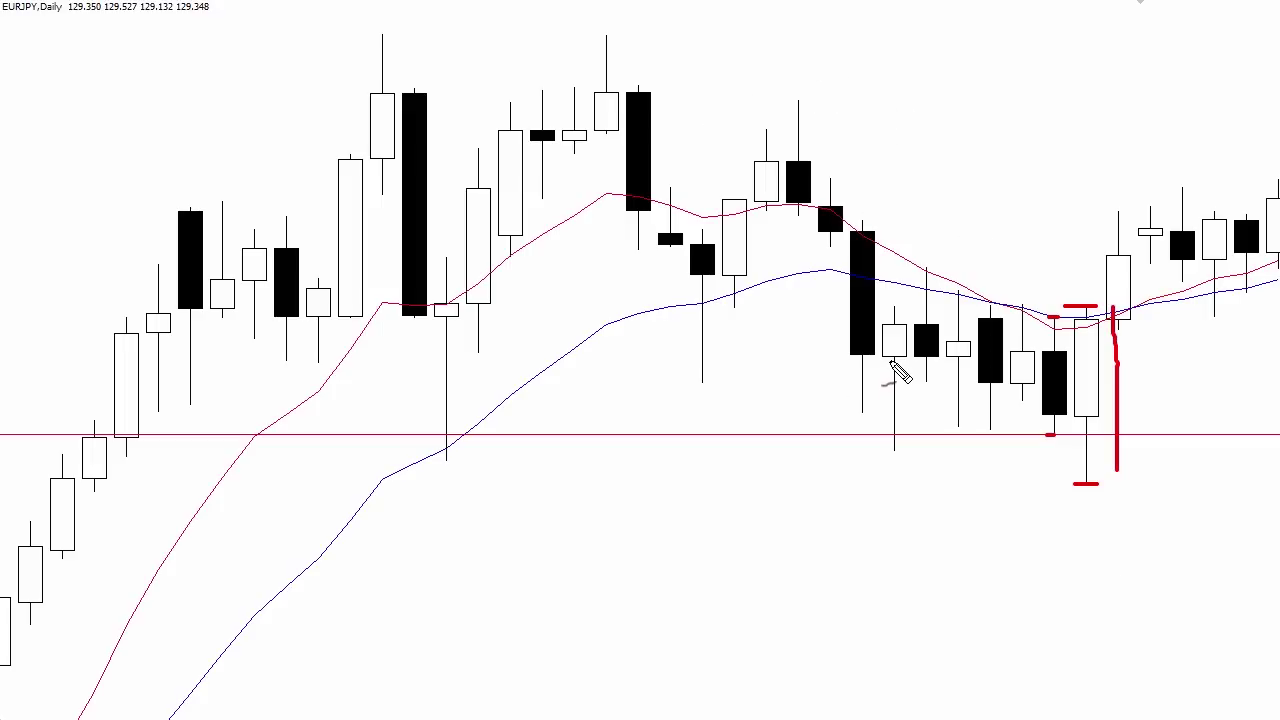
# Underline in red the earlier candle wicks that touch the horizontal support line, and clear all the pen marks
pyautogui.moveTo(412, 434); pyautogui.dragTo(462, 434)
pyautogui.moveTo(878, 431); pyautogui.dragTo(1012, 432)
pyautogui.press('Escape')
# Mark in red the swing low, swing high, support retests and higher high, with a vertical mark beneath the last retest candle
pyautogui.press('-')
pyautogui.moveTo(623, 100)
pyautogui.mouseDown()
pyautogui.moveTo(652, 95)
pyautogui.moveTo(640, 100)
pyautogui.mouseUp()
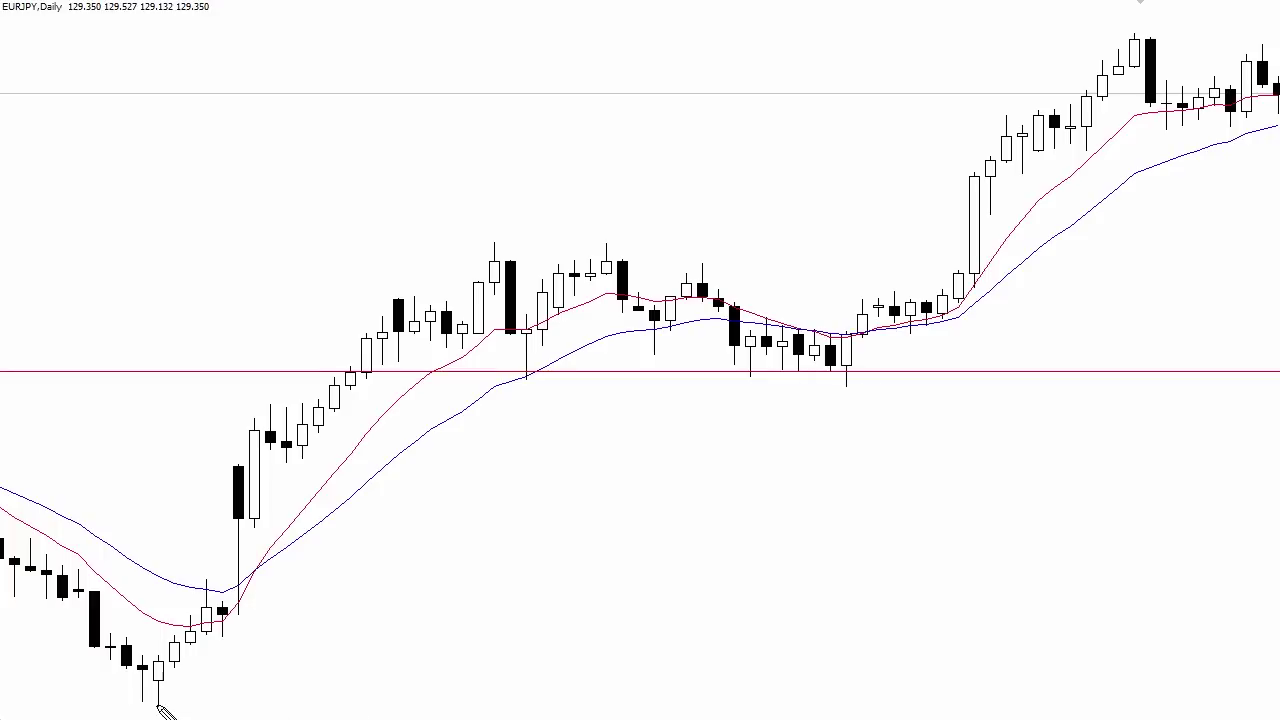
pyautogui.click(490, 243)
pyautogui.moveTo(500, 385); pyautogui.dragTo(542, 381)
pyautogui.moveTo(737, 382); pyautogui.dragTo(856, 380)
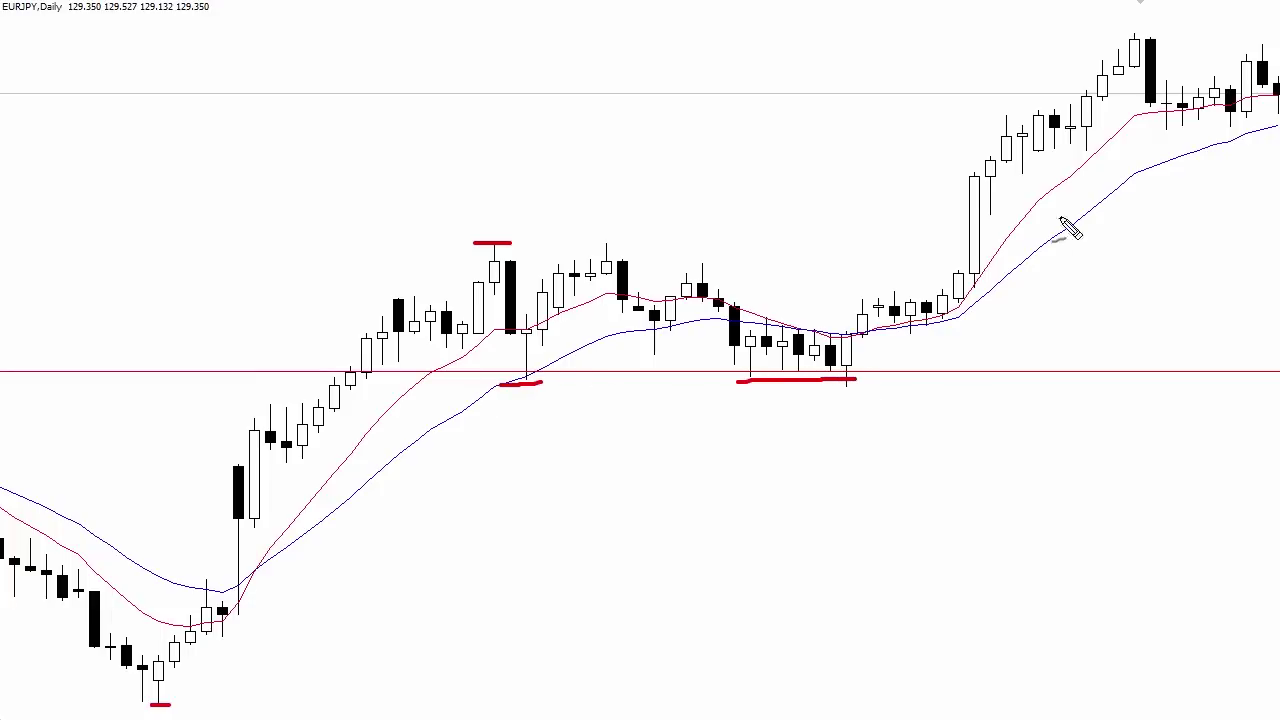
pyautogui.moveTo(1112, 32); pyautogui.dragTo(1152, 33)
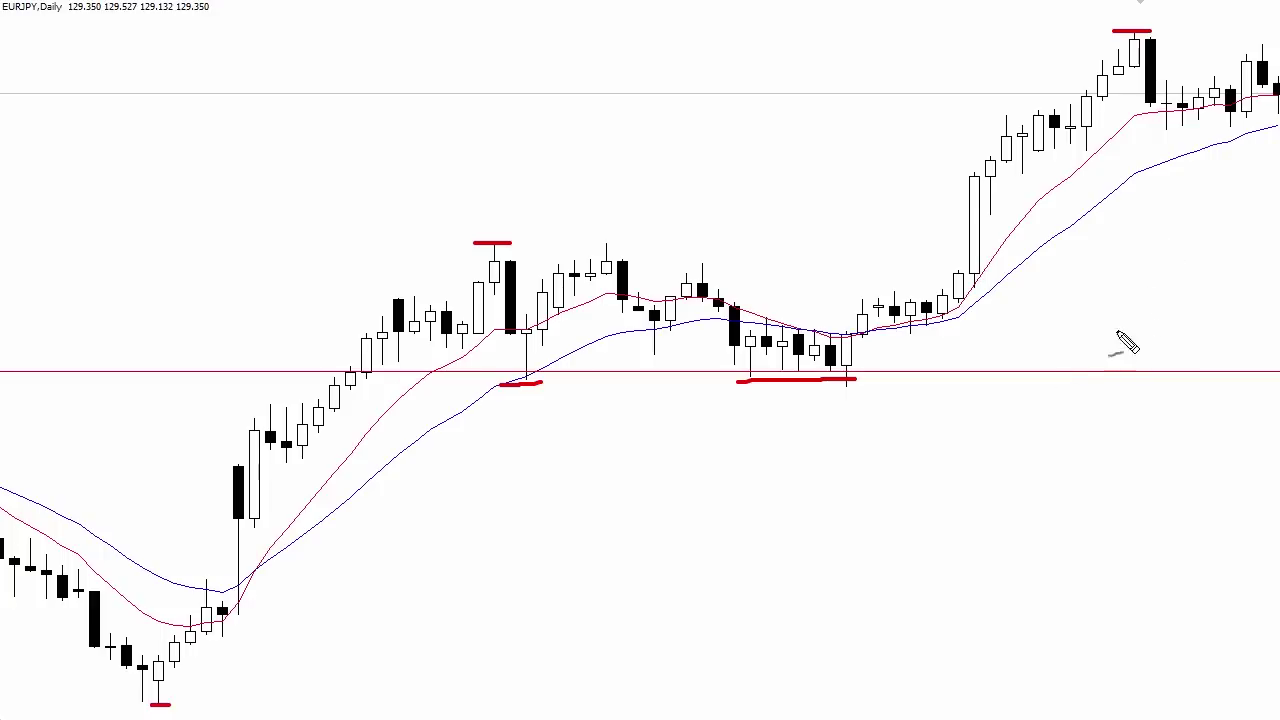
pyautogui.moveTo(846, 441)
pyautogui.mouseDown()
pyautogui.moveTo(847, 387)
pyautogui.moveTo(848, 436)
pyautogui.mouseUp()
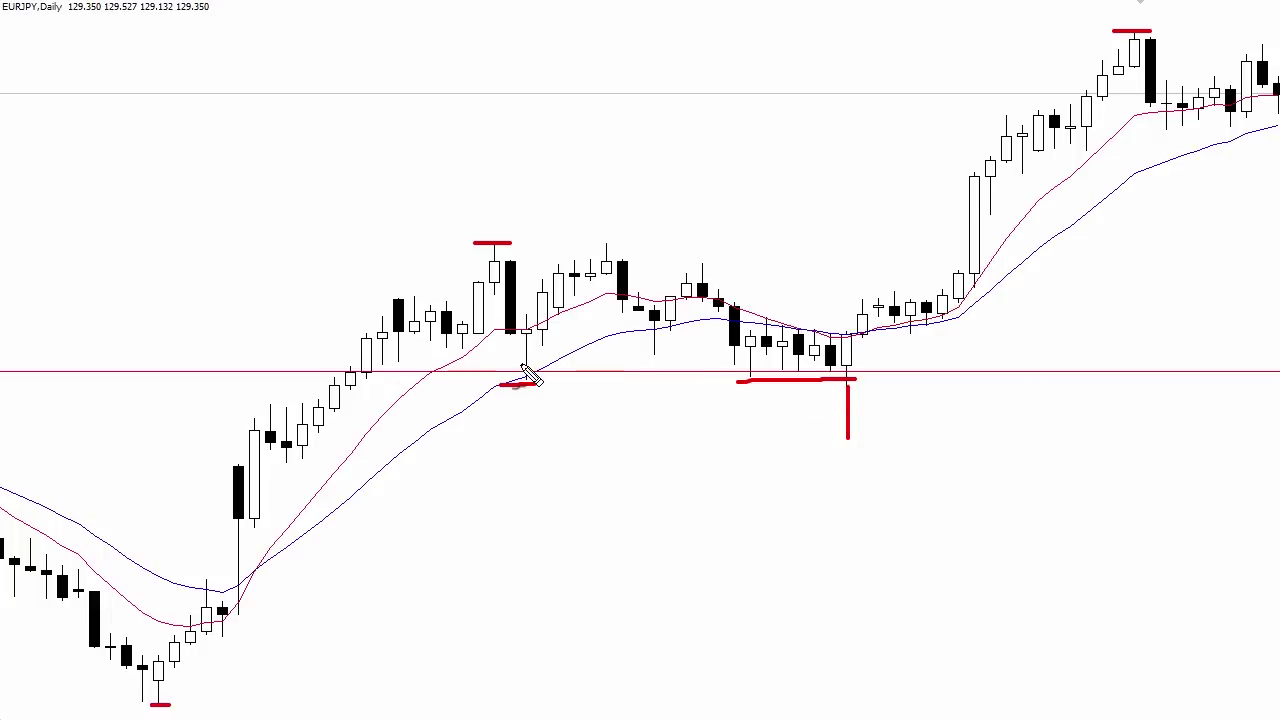
# Mark in red the low and upper end of the first candle retesting the support line, and clear the marks
pyautogui.moveTo(515, 384); pyautogui.dragTo(538, 382)
pyautogui.moveTo(517, 312); pyautogui.dragTo(531, 312)
pyautogui.press('Escape')
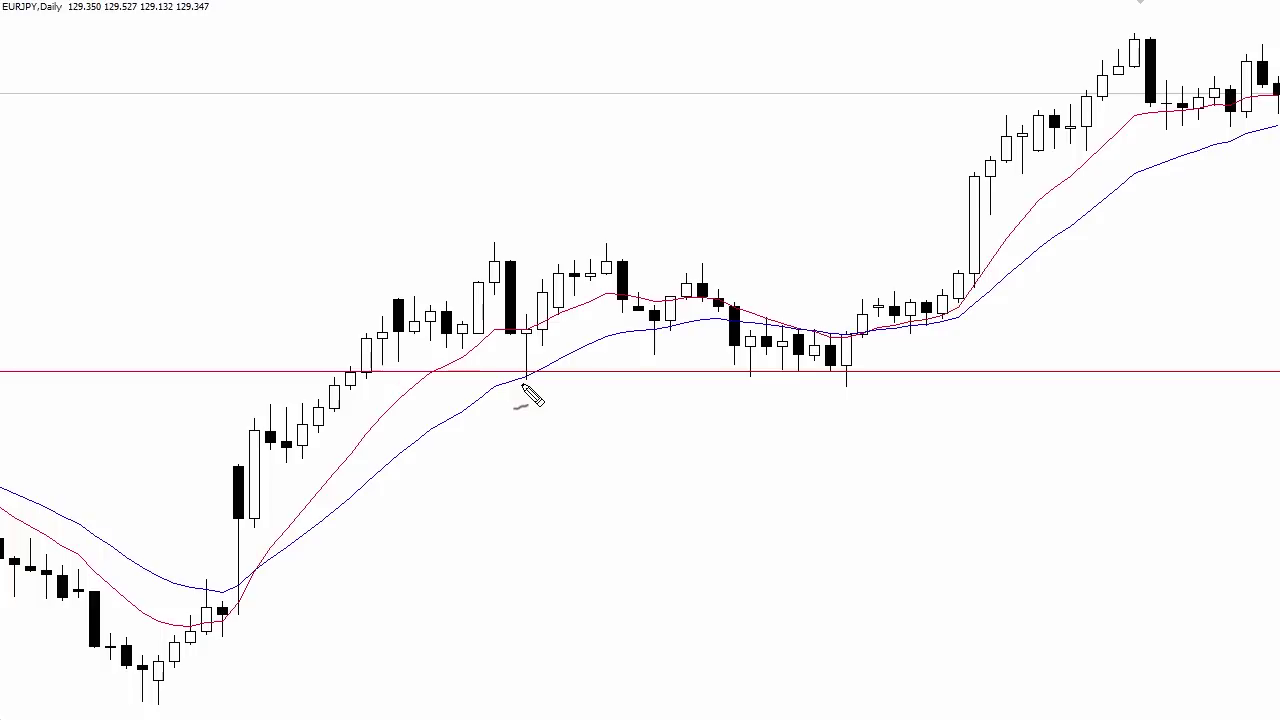
# Underline the first and last support retest lows, trace the rise and fall between them, and circle the last retest candle
pyautogui.moveTo(521, 380); pyautogui.dragTo(530, 382)
pyautogui.moveTo(830, 387)
pyautogui.mouseDown()
pyautogui.moveTo(852, 387)
pyautogui.moveTo(848, 398)
pyautogui.mouseUp()
pyautogui.moveTo(540, 336)
pyautogui.mouseDown()
pyautogui.moveTo(615, 252)
pyautogui.moveTo(715, 333)
pyautogui.mouseUp()
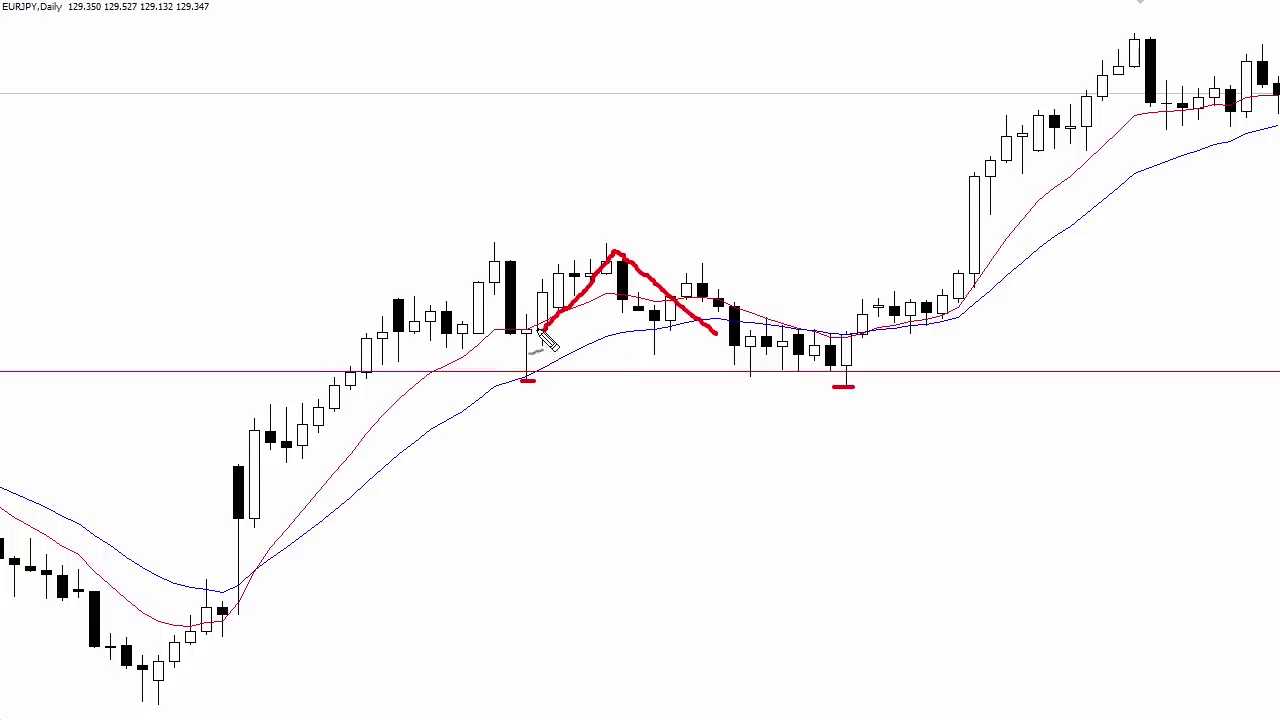
pyautogui.moveTo(855, 395)
pyautogui.mouseDown()
pyautogui.moveTo(872, 345)
pyautogui.moveTo(822, 328)
pyautogui.moveTo(812, 395)
pyautogui.moveTo(868, 404)
pyautogui.mouseUp()
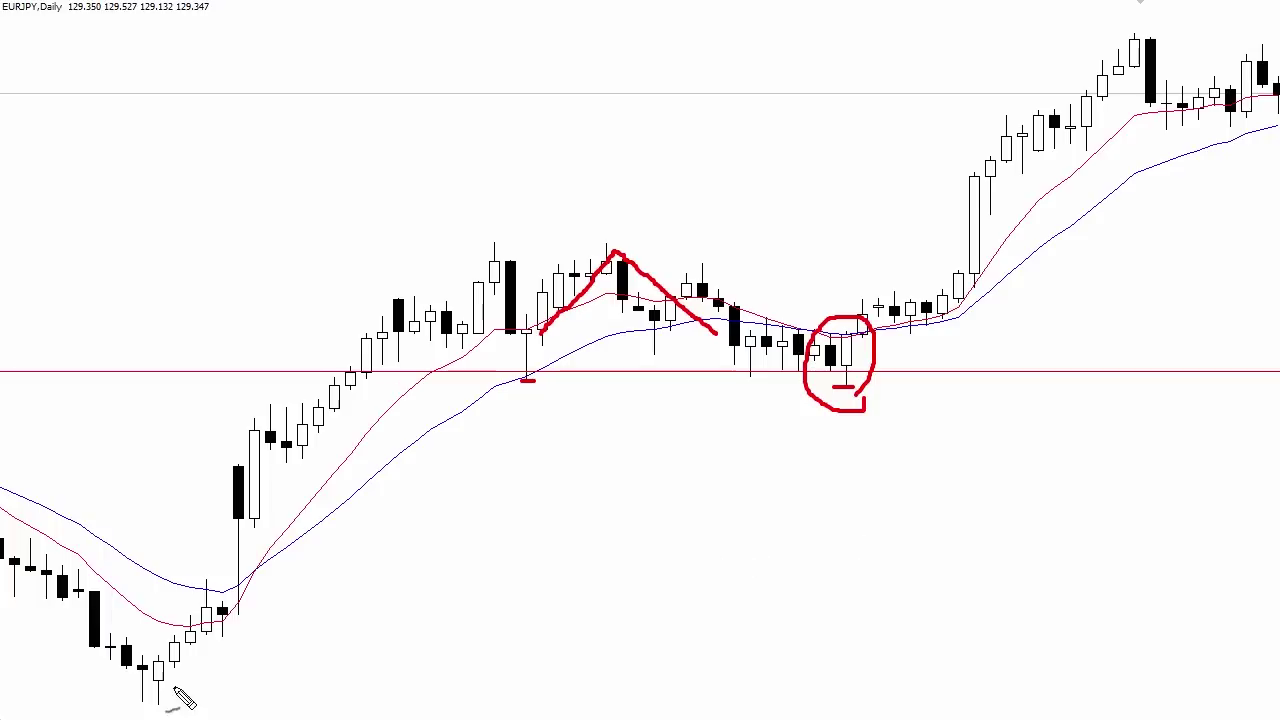
# Mark the uptrend's starting low, first swing high, last retest low at support and the new higher high in red
pyautogui.moveTo(135, 701); pyautogui.dragTo(156, 699)
pyautogui.moveTo(489, 241); pyautogui.dragTo(503, 241)
pyautogui.moveTo(826, 392); pyautogui.dragTo(866, 389)
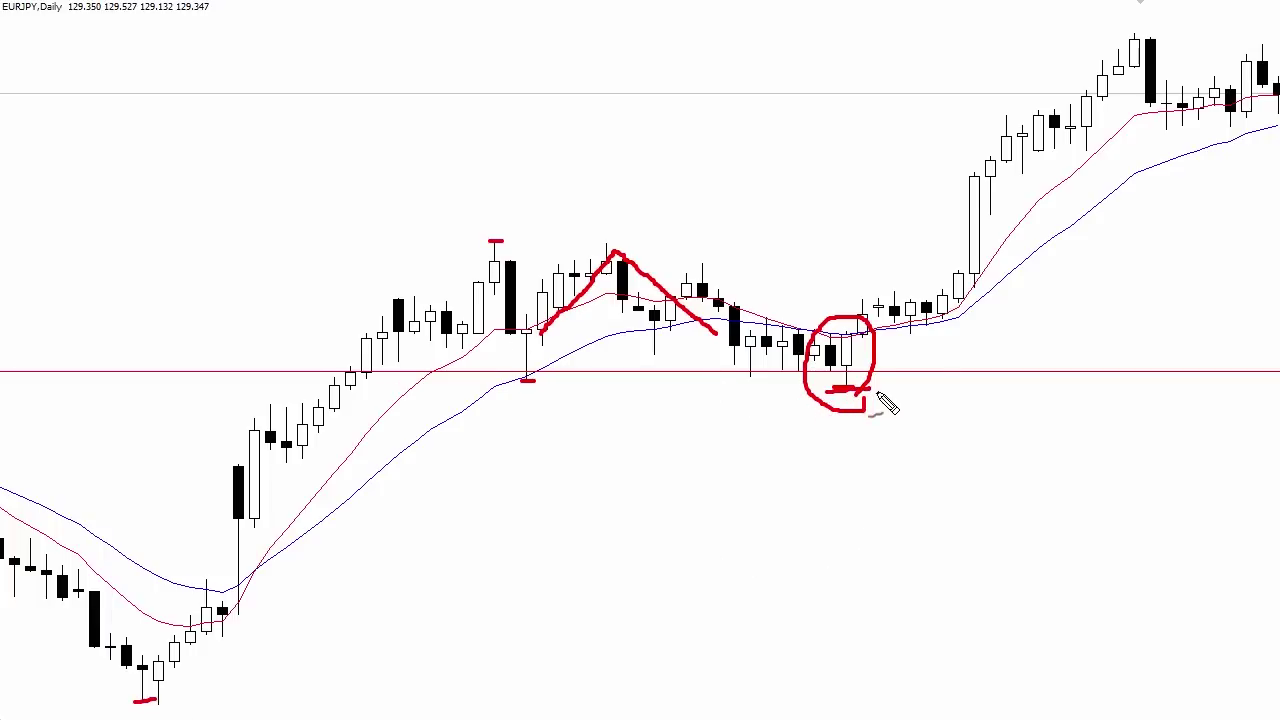
pyautogui.moveTo(1108, 40); pyautogui.dragTo(1153, 38)
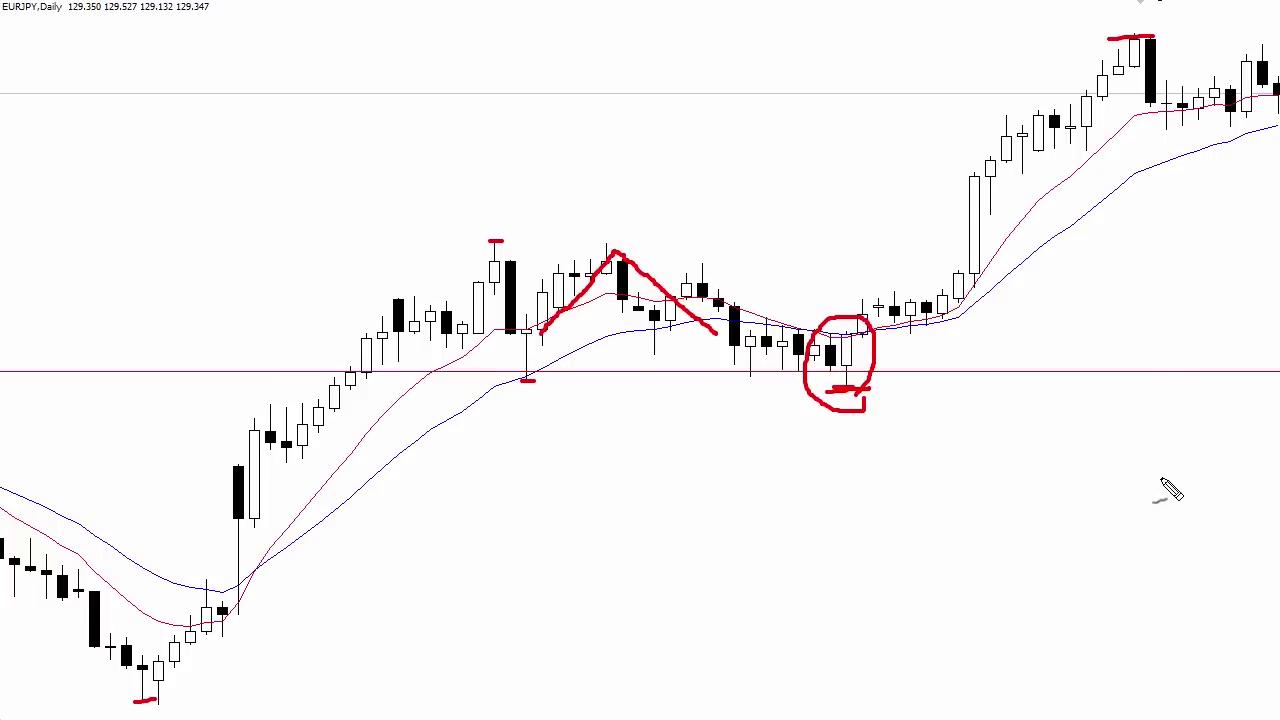
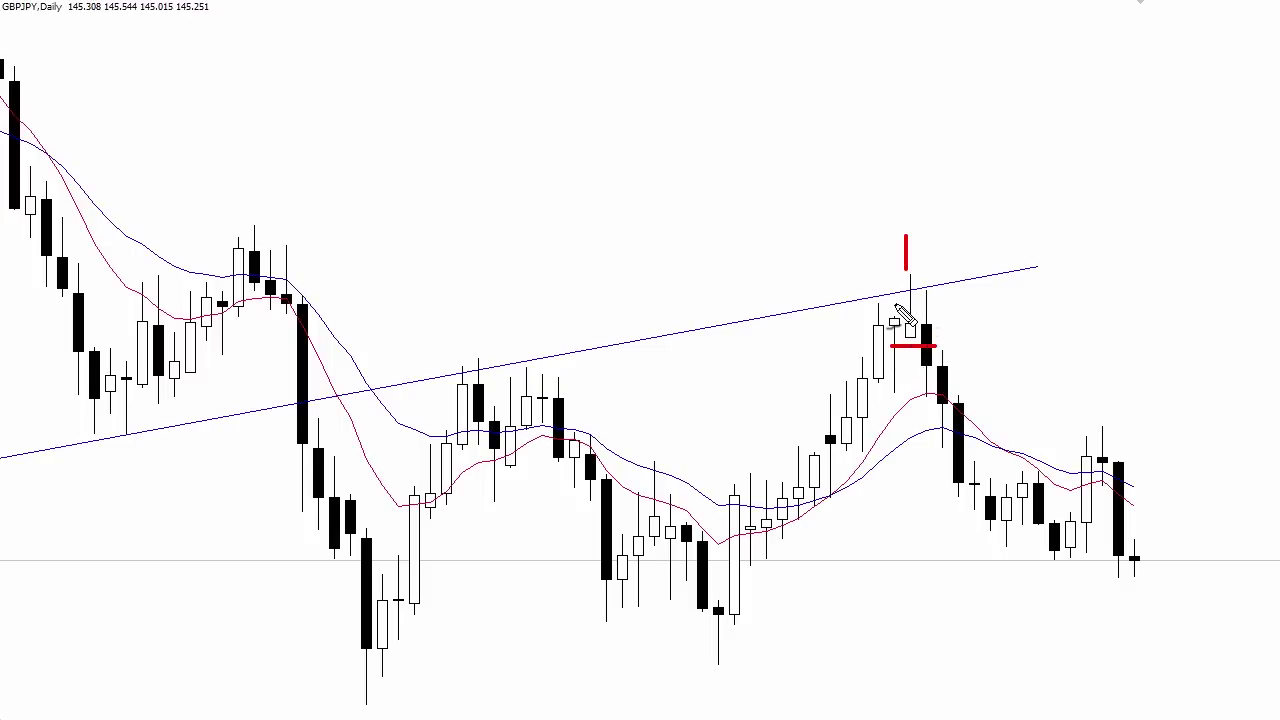
# On the GBPJPY daily chart, mark the trendline retest candle and the one after it, trace the decline, and clear the marks
pyautogui.moveTo(896, 303); pyautogui.dragTo(938, 303)
pyautogui.moveTo(935, 242); pyautogui.dragTo(932, 278)
pyautogui.moveTo(952, 306); pyautogui.dragTo(970, 308)
pyautogui.moveTo(952, 336); pyautogui.dragTo(1010, 478)
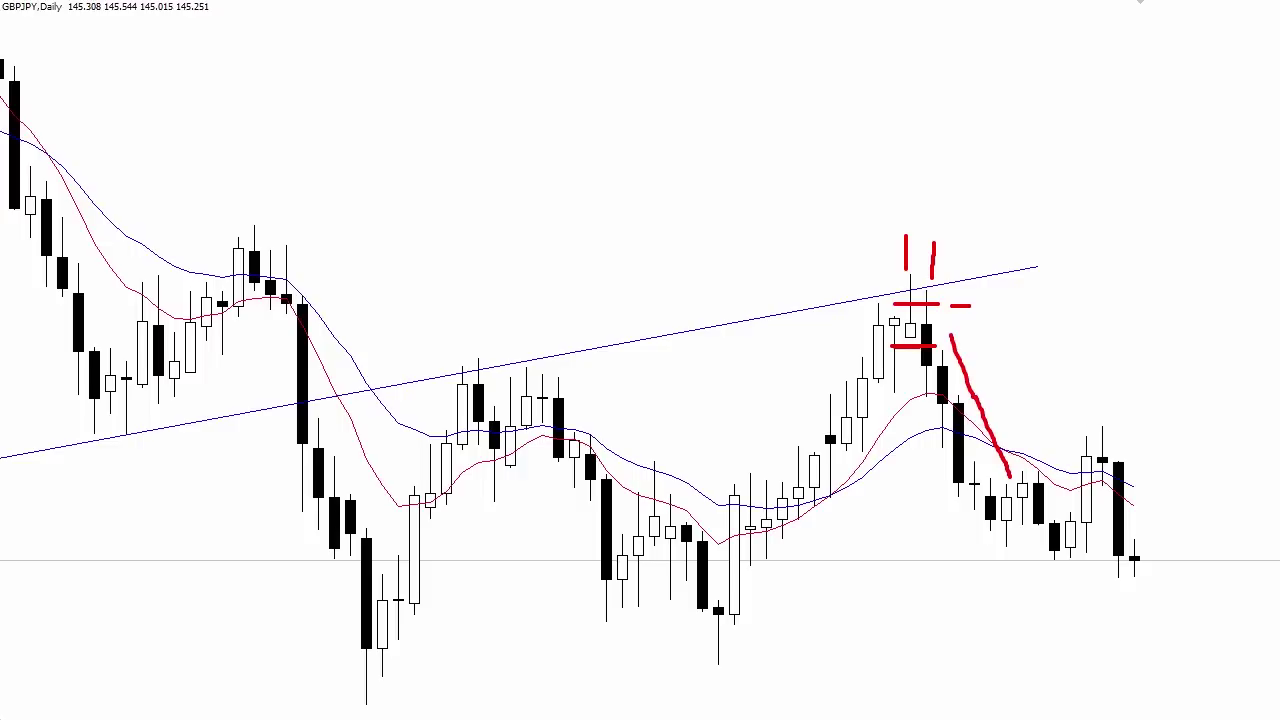
pyautogui.press('Escape')
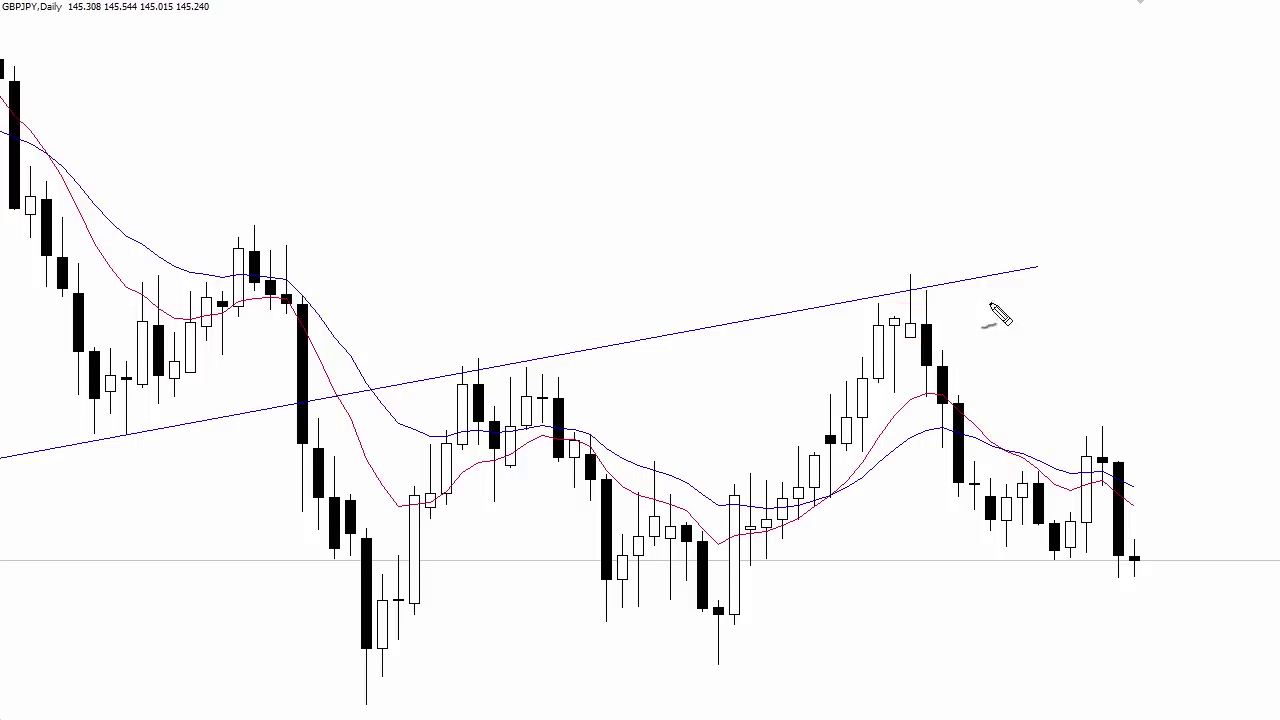
# Draw a red level above the trendline retest candle's high and sketch a small candle with a long wick above the trendline
pyautogui.moveTo(912, 264)
pyautogui.mouseDown()
pyautogui.moveTo(882, 264)
pyautogui.moveTo(939, 264)
pyautogui.mouseUp()
pyautogui.moveTo(995, 175)
pyautogui.mouseDown()
pyautogui.moveTo(995, 204)
pyautogui.moveTo(1021, 204)
pyautogui.moveTo(1018, 174)
pyautogui.moveTo(1000, 254)
pyautogui.moveTo(1016, 254)
pyautogui.mouseUp()
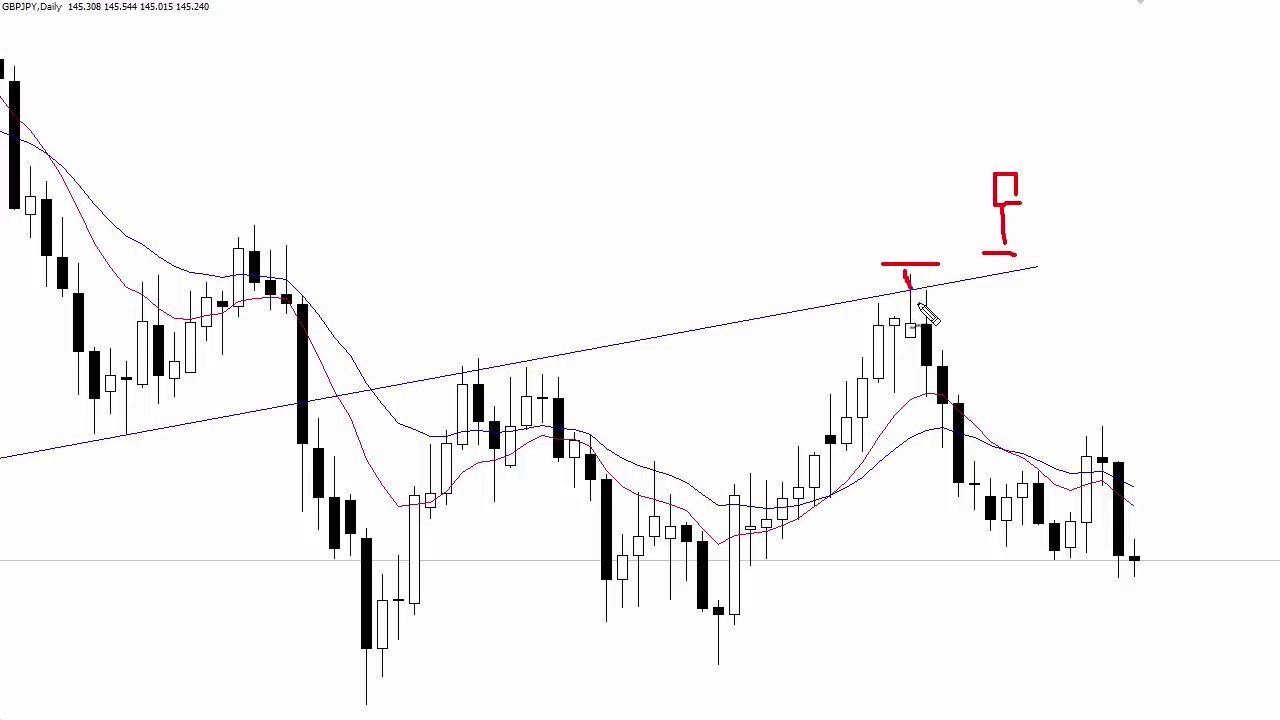
# Trace the retest candle's upper wick at the trendline in red and clear all pen marks from the chart
pyautogui.moveTo(906, 272); pyautogui.dragTo(906, 298)
pyautogui.press('Escape')
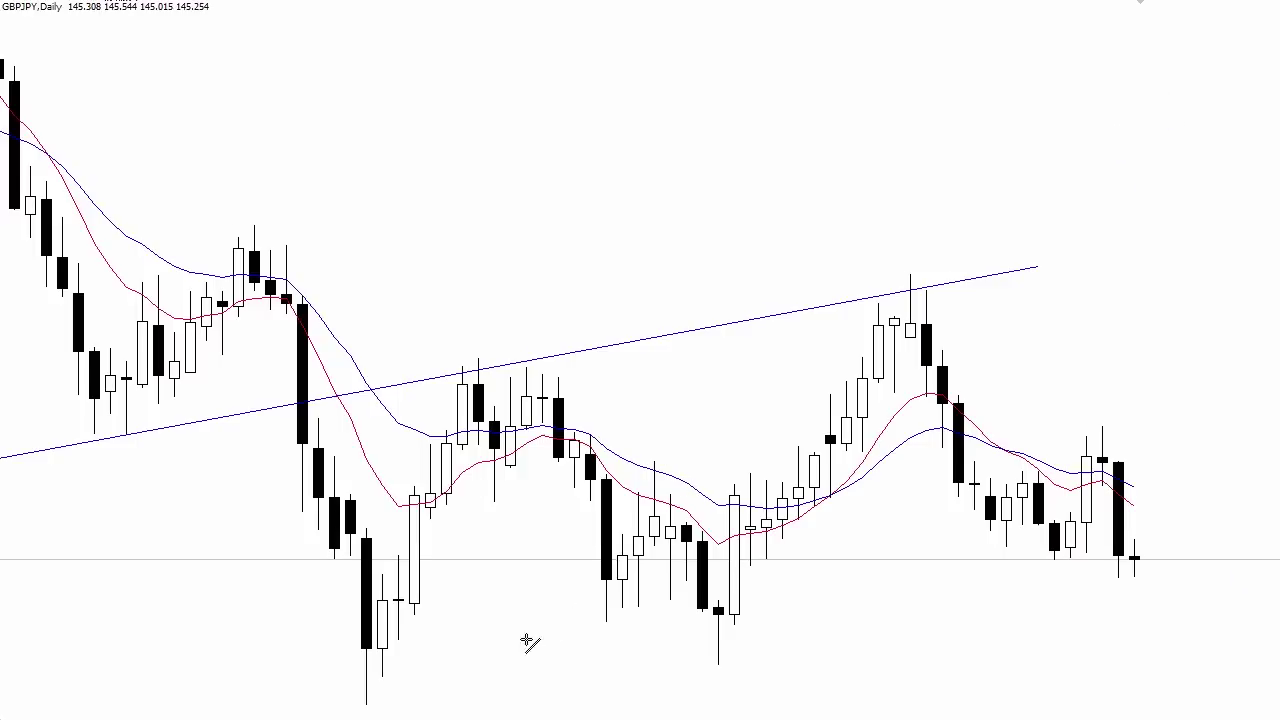
# Draw a trendline under the two major swing lows, mark both touches, circle its projected retest area in red, and clear the marks
pyautogui.moveTo(367, 706)
pyautogui.mouseDown()
pyautogui.moveTo(1220, 608)
pyautogui.moveTo(1257, 588)
pyautogui.moveTo(1259, 601)
pyautogui.mouseUp()
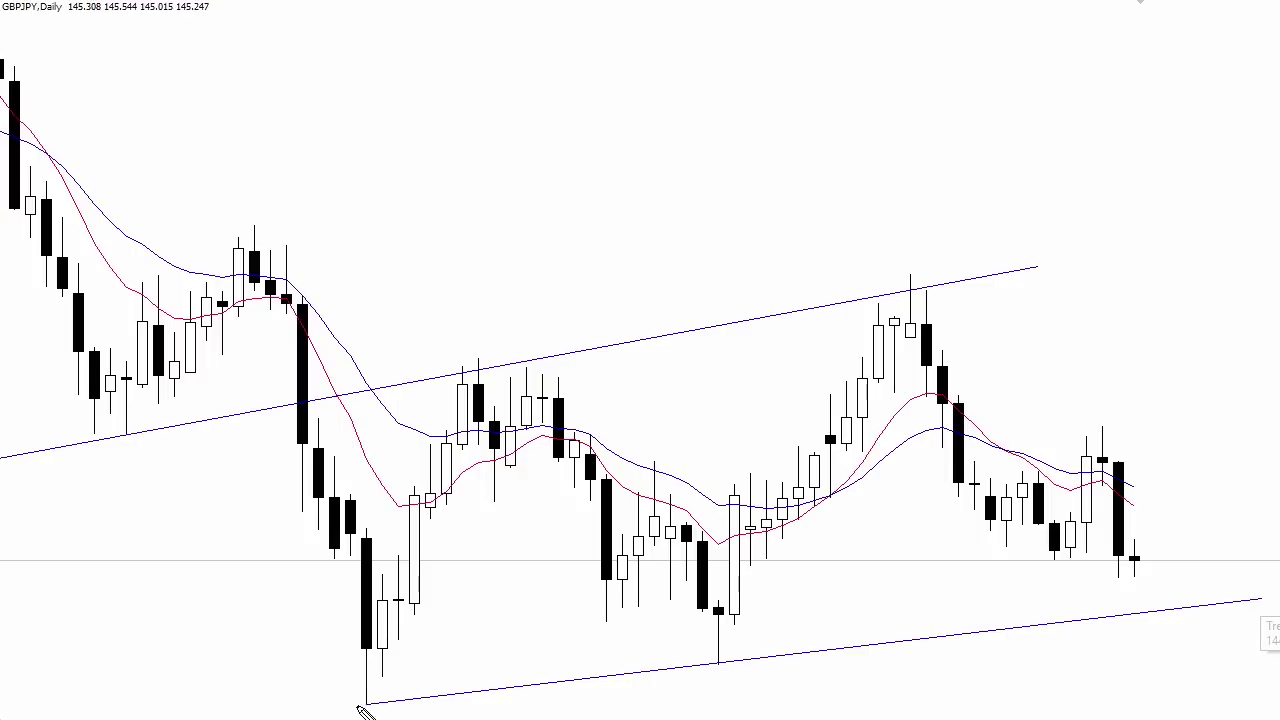
pyautogui.moveTo(355, 705); pyautogui.dragTo(377, 705)
pyautogui.moveTo(702, 658); pyautogui.dragTo(733, 658)
pyautogui.moveTo(1131, 617); pyautogui.dragTo(1241, 607)
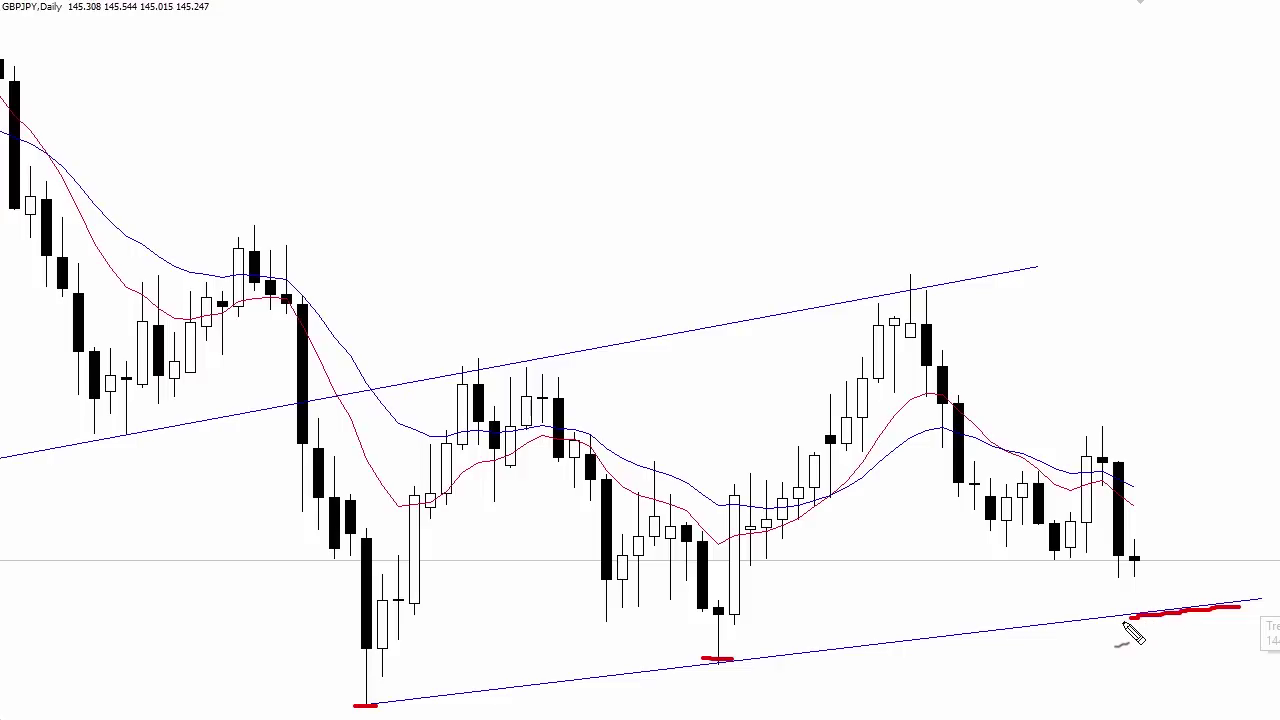
pyautogui.moveTo(1138, 622)
pyautogui.mouseDown()
pyautogui.moveTo(1215, 622)
pyautogui.moveTo(1195, 585)
pyautogui.moveTo(1120, 625)
pyautogui.mouseUp()
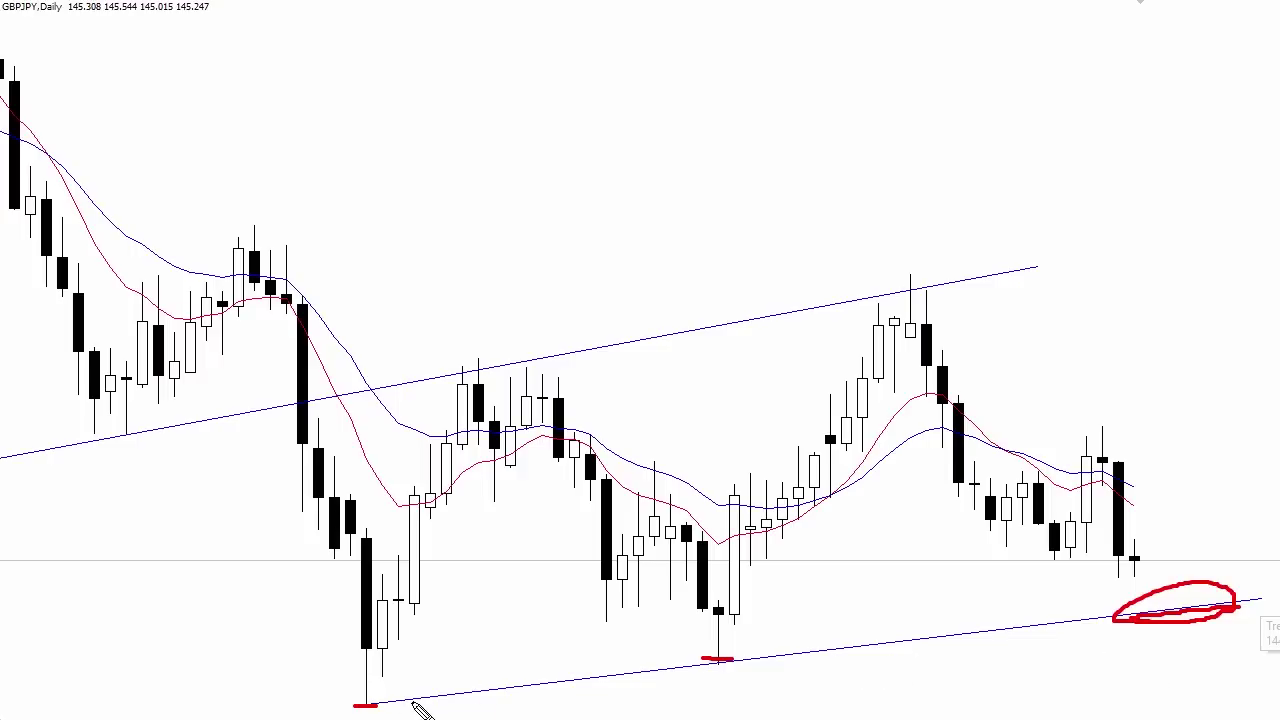
pyautogui.press('Escape')
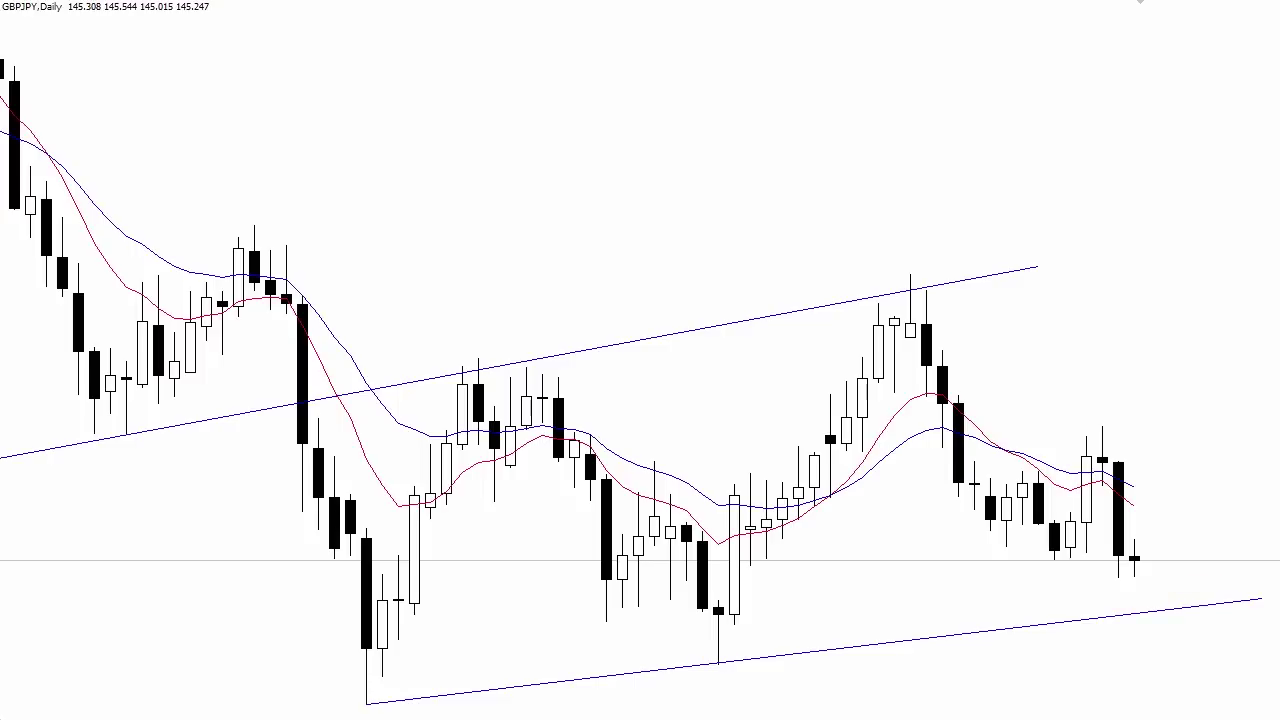
# Place a horizontal level through the middle of the range and mark in red where price reacted around it
pyautogui.moveTo(1055, 470); pyautogui.dragTo(1055, 488)
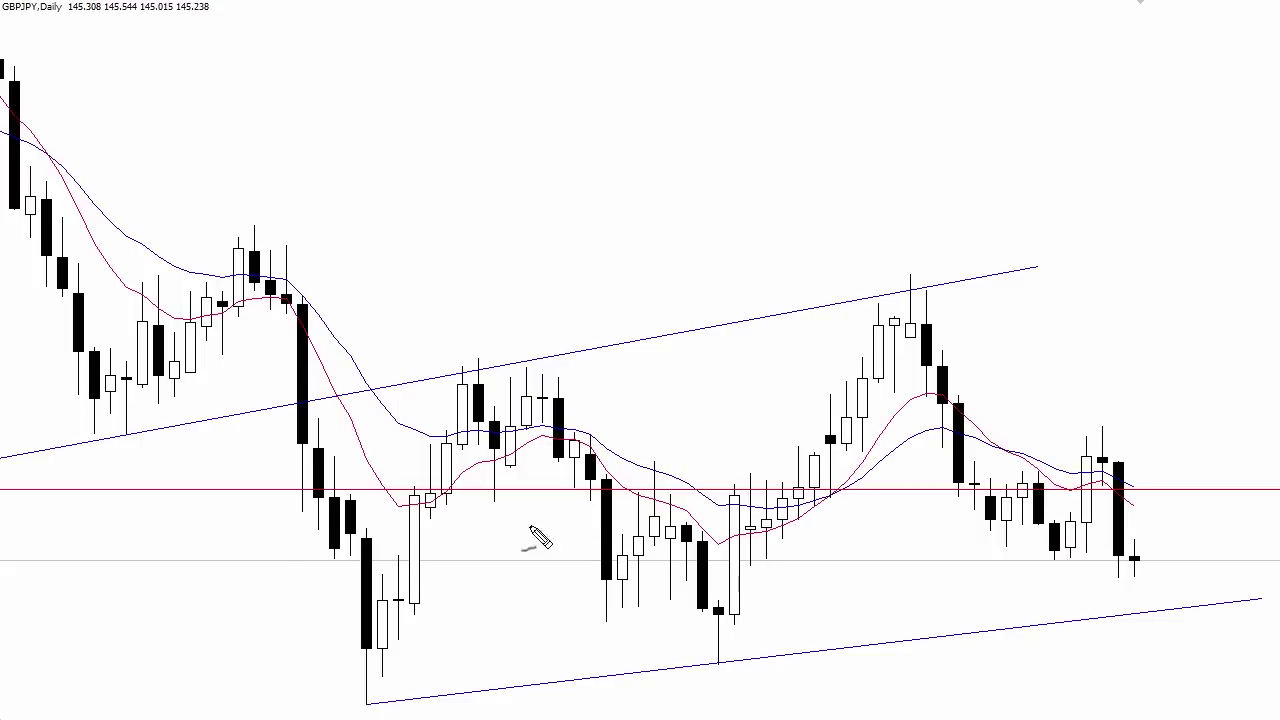
pyautogui.moveTo(480, 490); pyautogui.dragTo(803, 489)
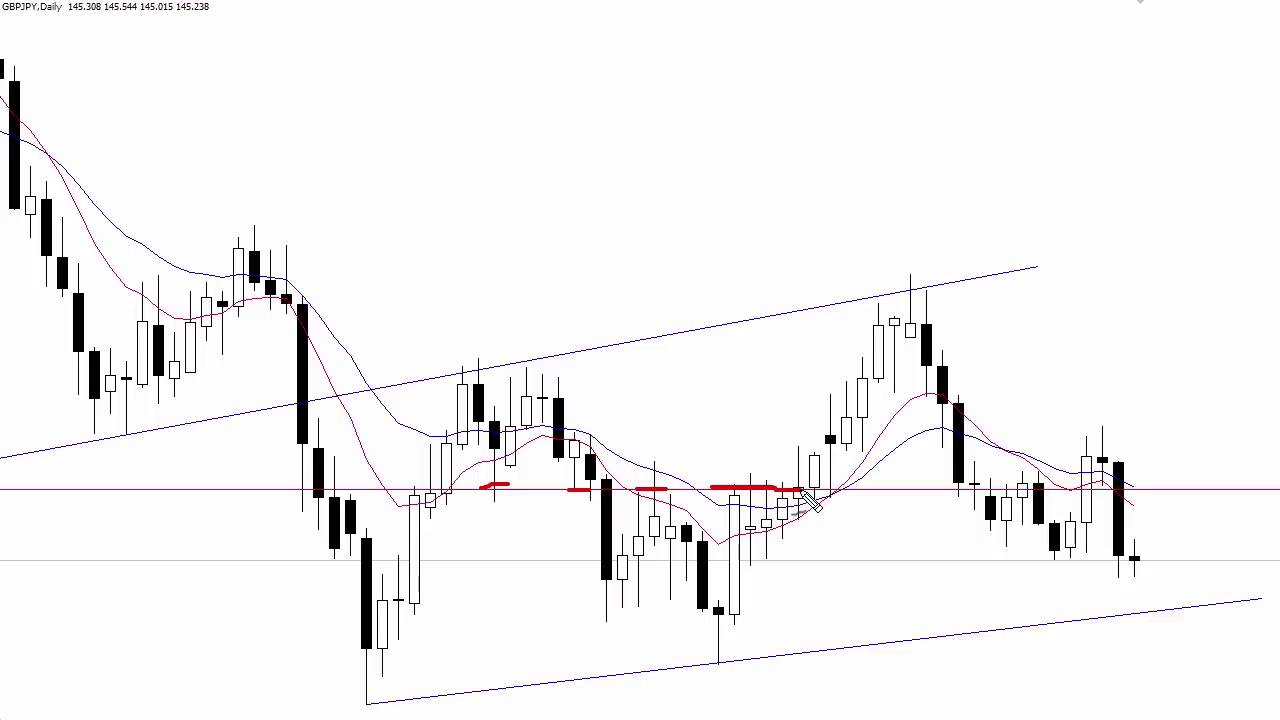
pyautogui.moveTo(946, 489); pyautogui.dragTo(1040, 490)
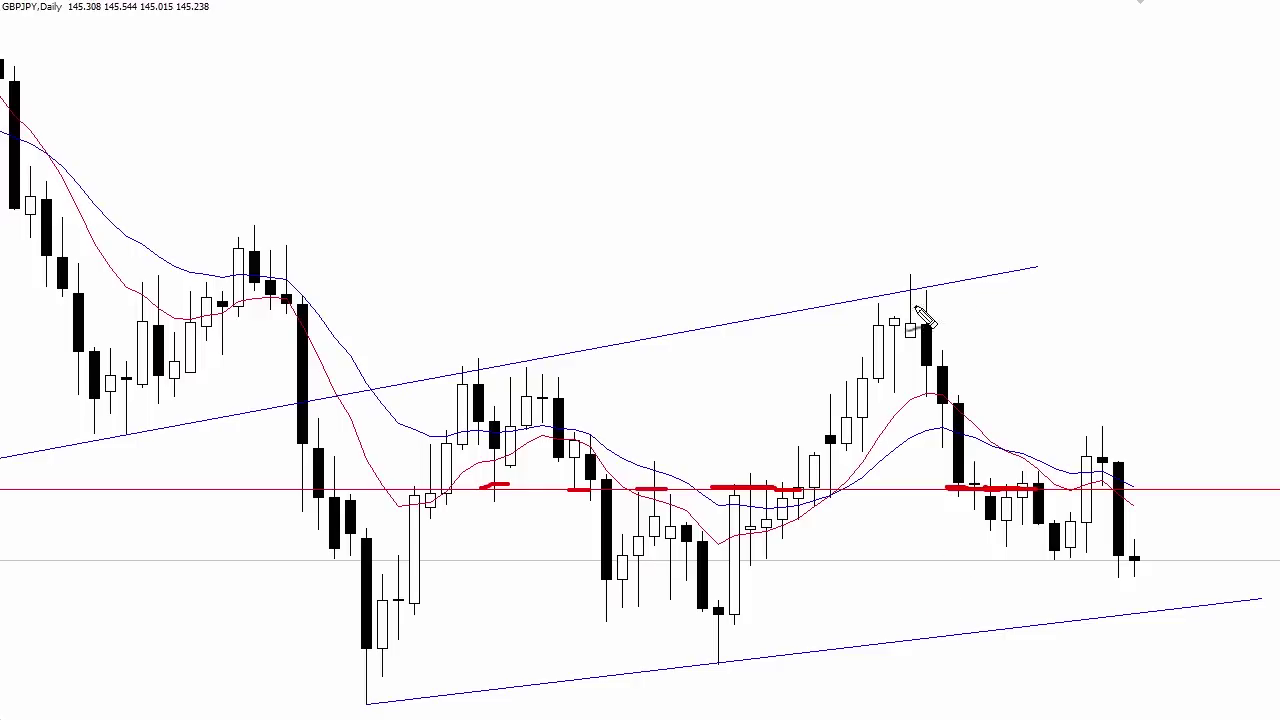
# Mark the trendline retest candle's midpoint entry, the level below its low and the stop level above its high, extending to the horizontal level
pyautogui.moveTo(898, 300); pyautogui.dragTo(936, 300)
pyautogui.moveTo(898, 347); pyautogui.dragTo(926, 347)
pyautogui.moveTo(882, 266); pyautogui.dragTo(938, 267)
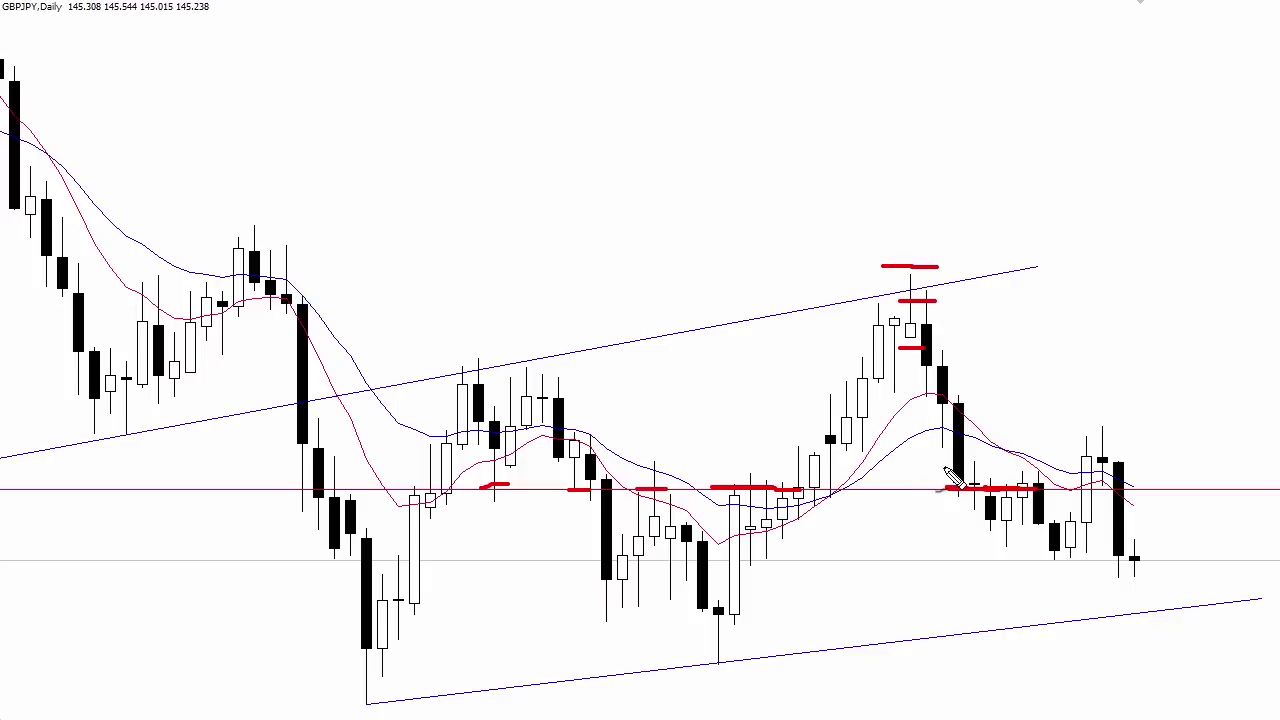
pyautogui.moveTo(940, 488)
pyautogui.mouseDown()
pyautogui.moveTo(986, 509)
pyautogui.moveTo(1066, 466)
pyautogui.moveTo(956, 512)
pyautogui.mouseUp()
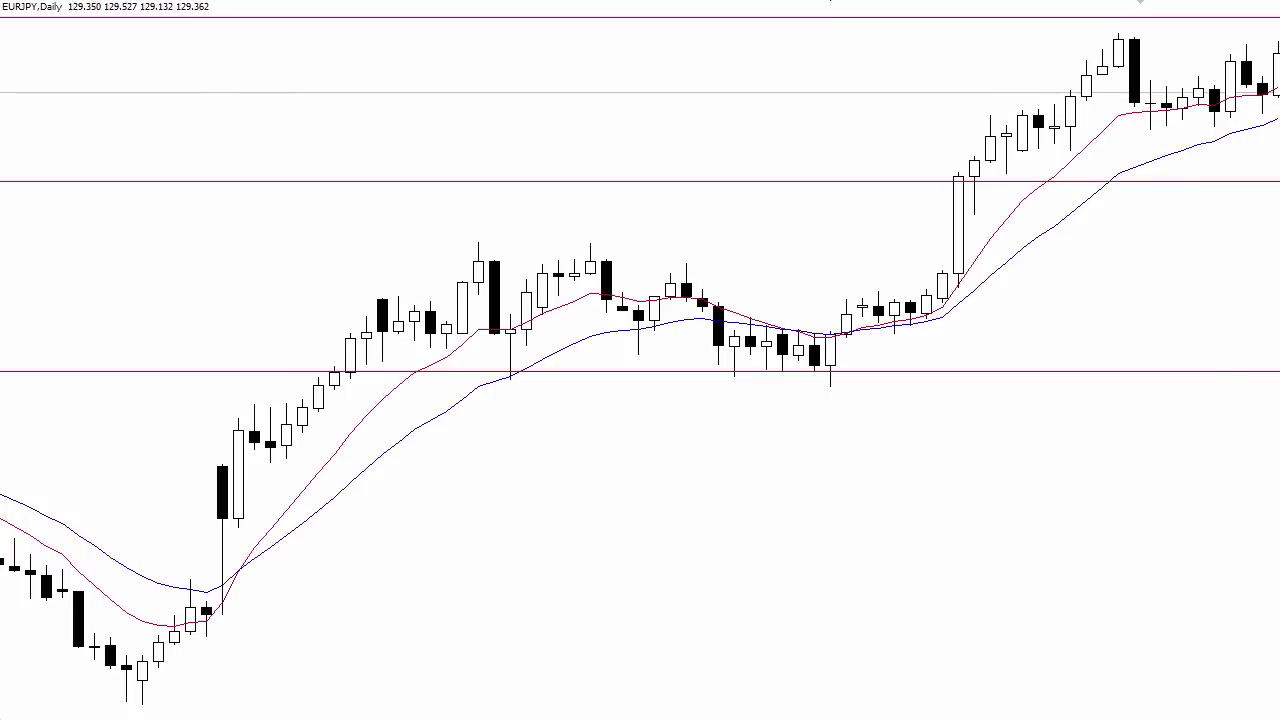
# On the EURJPY daily chart, mark the last support retest pin bar's high and low, and draw an entry level above its high
pyautogui.press('+')
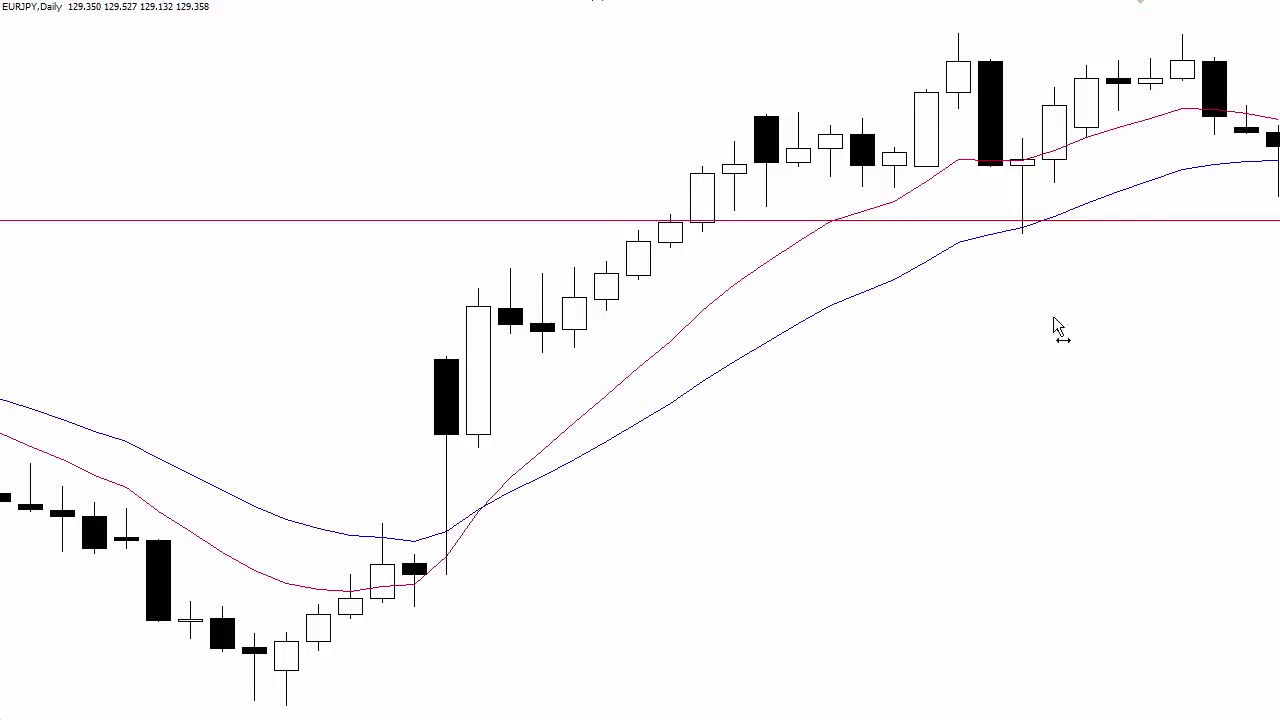
pyautogui.moveTo(1053, 316); pyautogui.dragTo(912, 335)
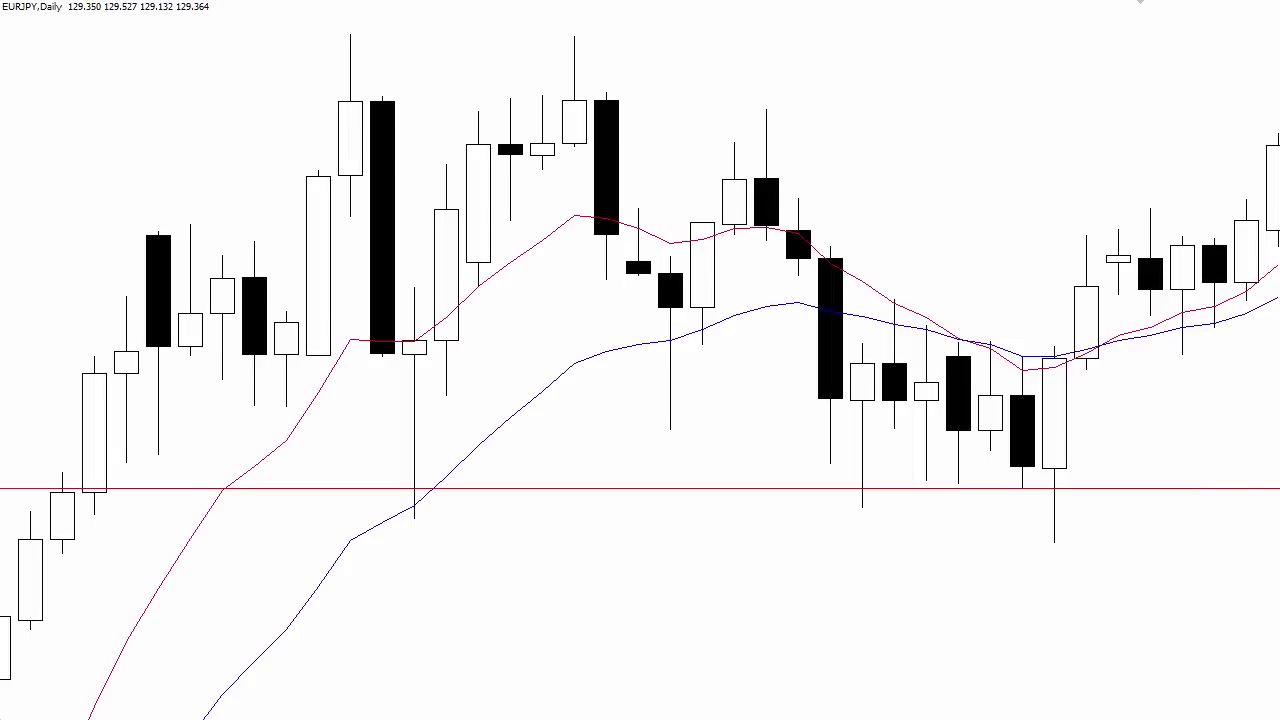
pyautogui.click(1040, 350)
pyautogui.moveTo(1048, 546); pyautogui.dragTo(1058, 546)
pyautogui.moveTo(968, 332); pyautogui.dragTo(1126, 340)
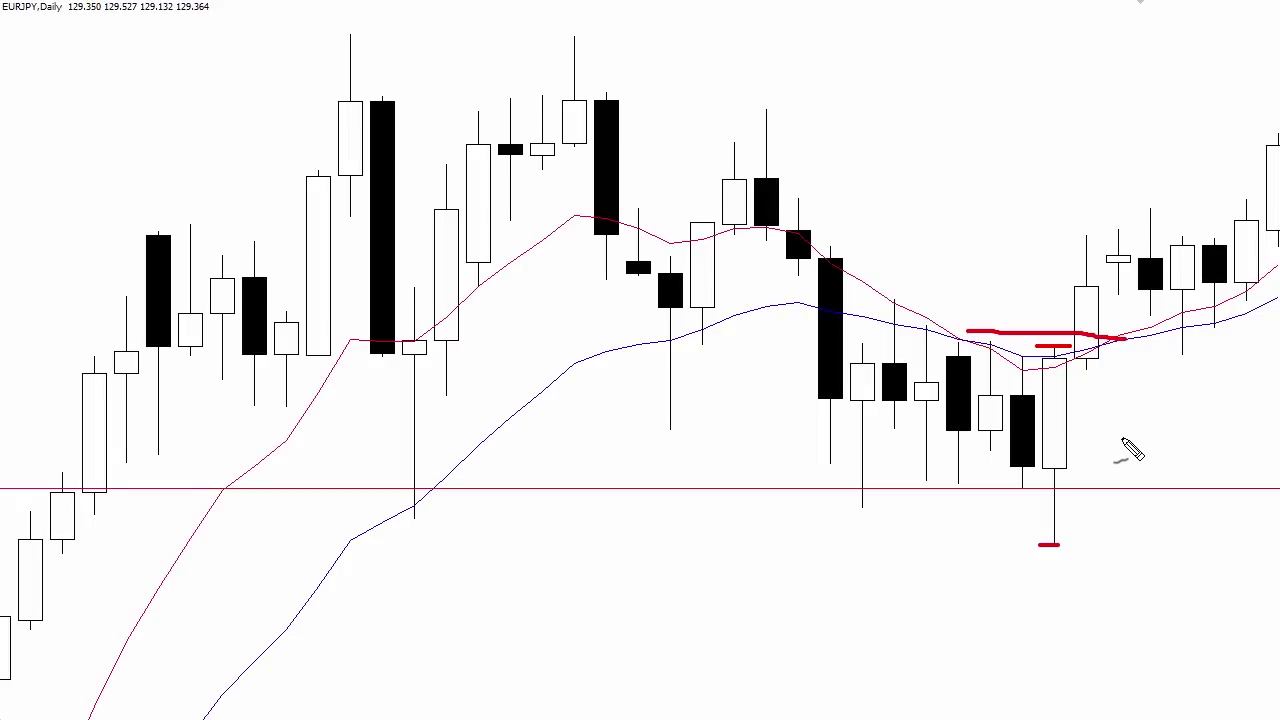
# Draw the pin bar's 50% entry level, mark it with an X, trace the following rally, retrace the entry above the high, and clear the marks
pyautogui.moveTo(968, 422); pyautogui.dragTo(1120, 423)
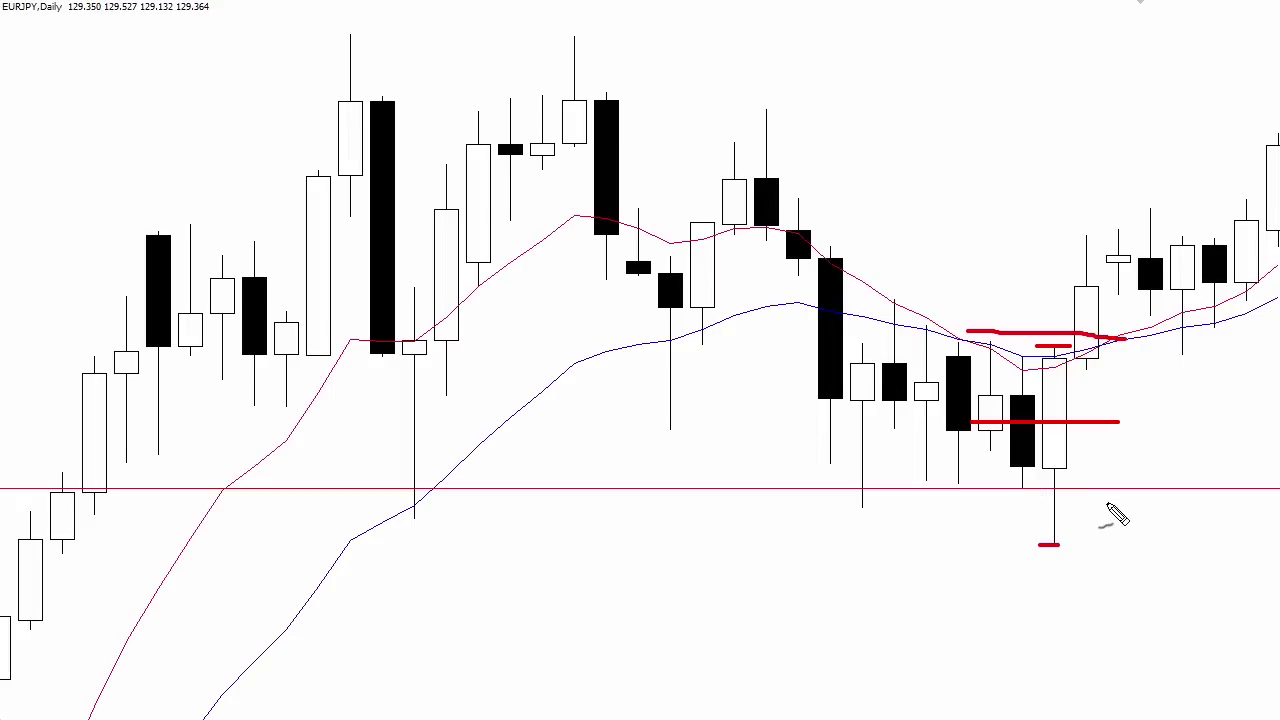
pyautogui.moveTo(1146, 387)
pyautogui.mouseDown()
pyautogui.moveTo(1169, 438)
pyautogui.moveTo(1140, 440)
pyautogui.mouseUp()
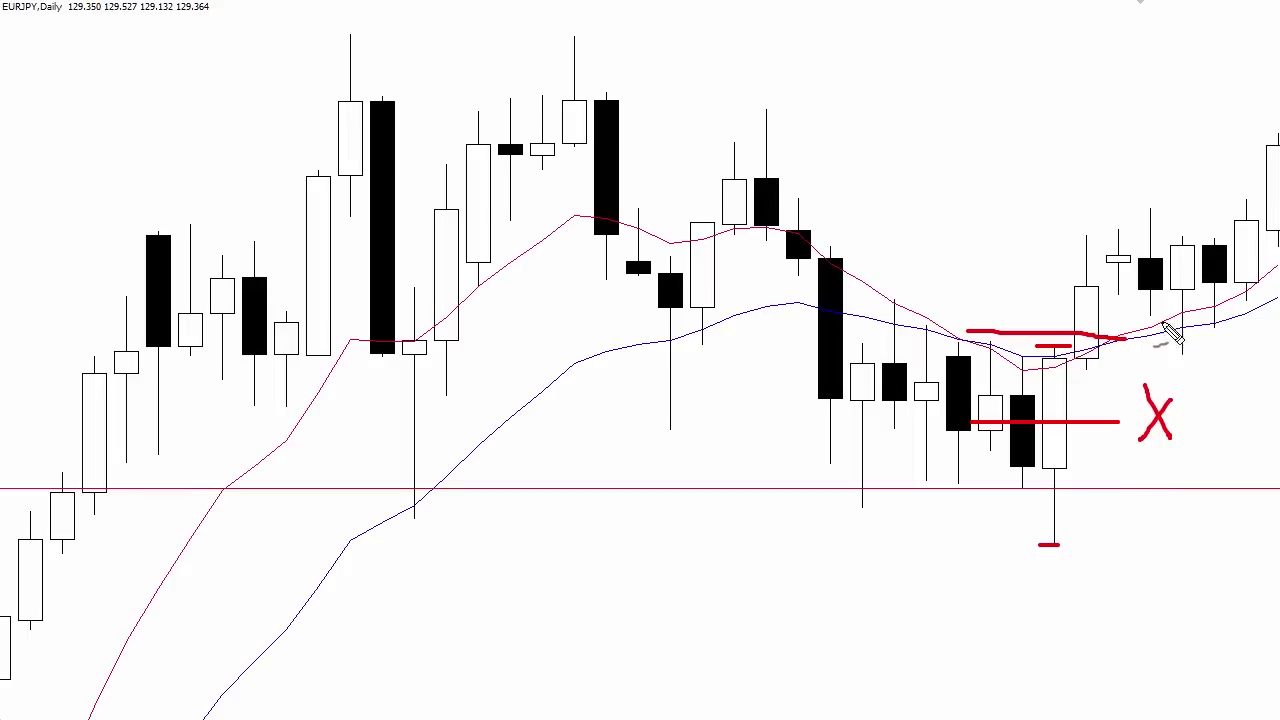
pyautogui.moveTo(1108, 308); pyautogui.dragTo(1255, 157)
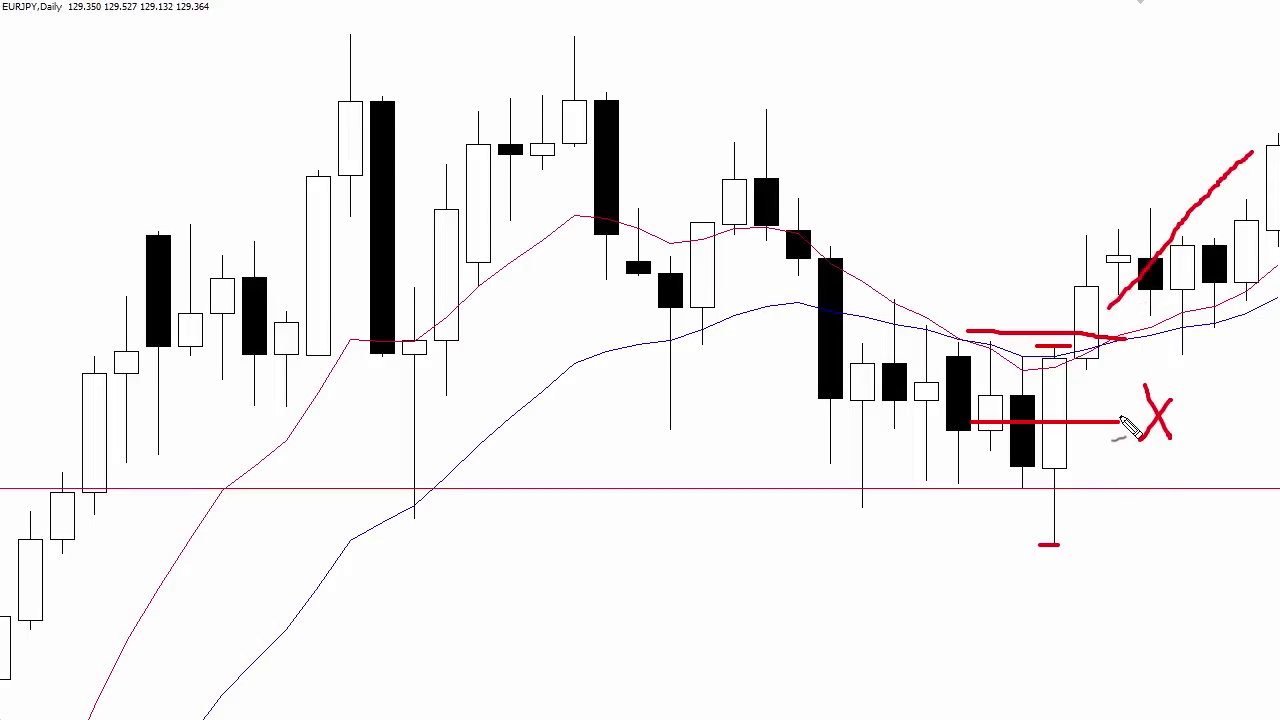
pyautogui.moveTo(1120, 415); pyautogui.dragTo(1163, 416)
pyautogui.moveTo(942, 333); pyautogui.dragTo(1068, 334)
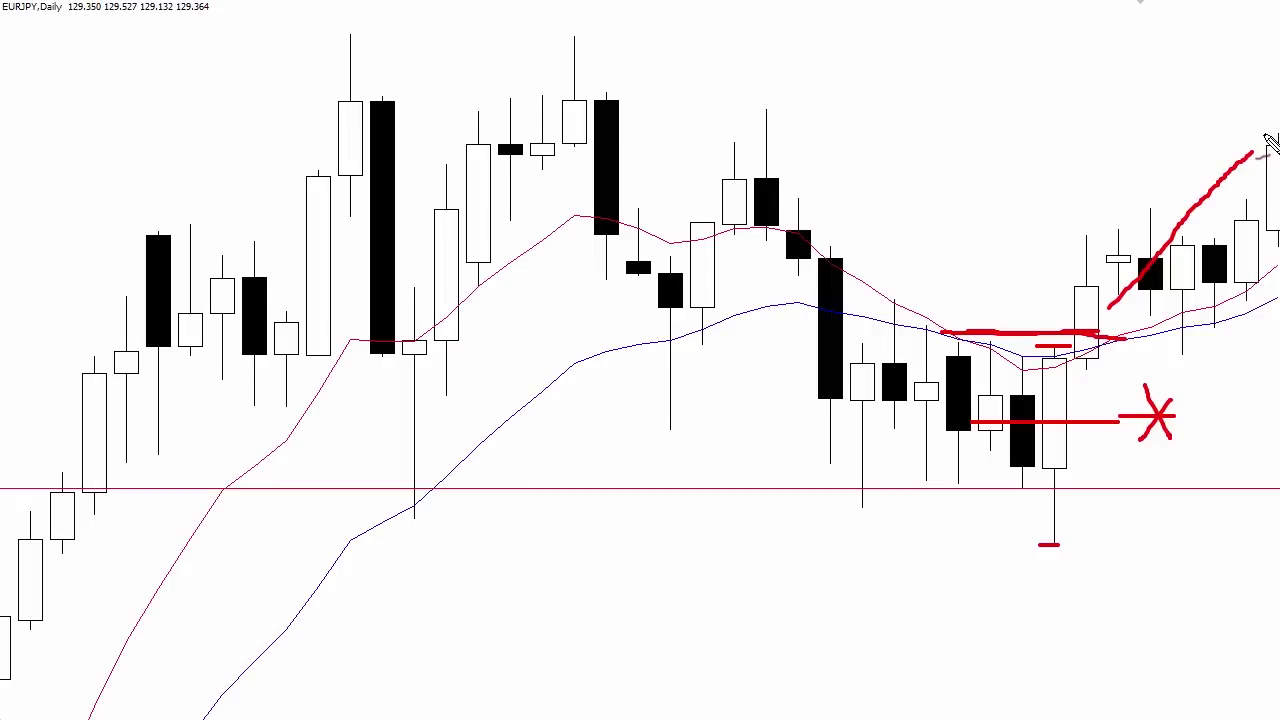
pyautogui.press('e')
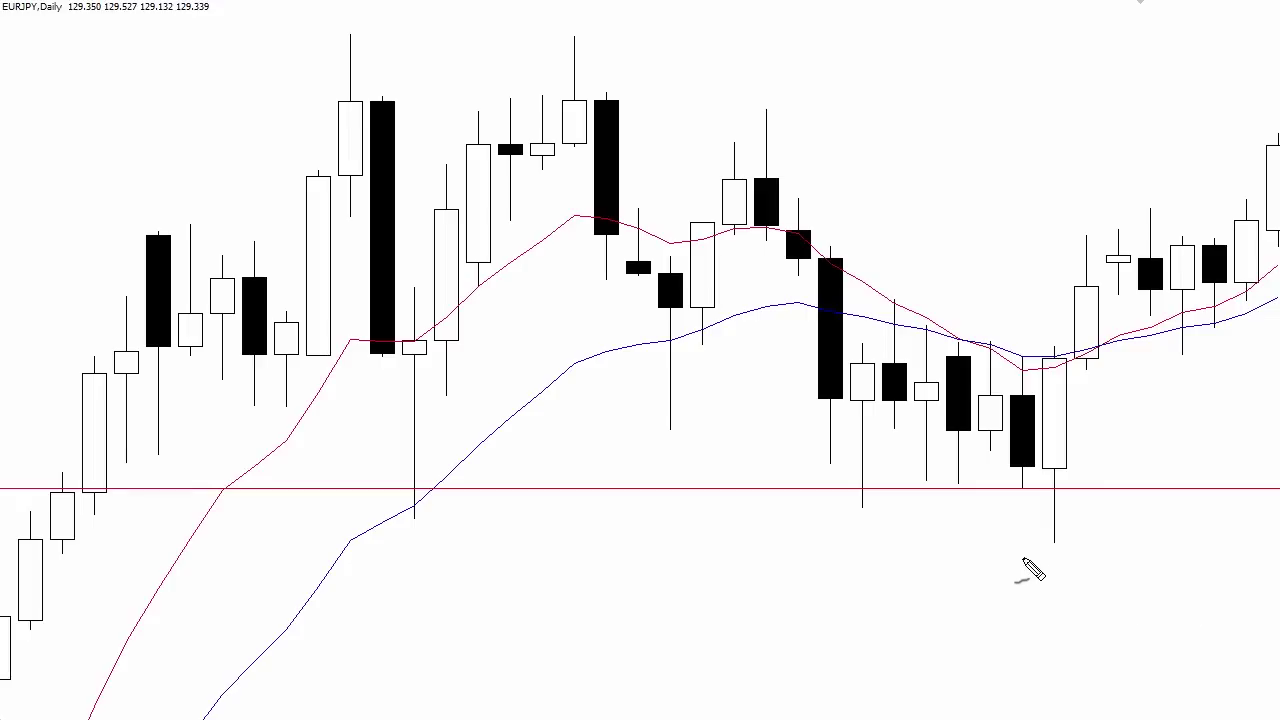
# Draw a stop level just below the pin bar's low, connect it upward, put an X beside it, and clear the marks
pyautogui.moveTo(1022, 556); pyautogui.dragTo(1087, 556)
pyautogui.moveTo(1081, 461)
pyautogui.mouseDown()
pyautogui.moveTo(1083, 556)
pyautogui.moveTo(1157, 585)
pyautogui.moveTo(1118, 572)
pyautogui.mouseUp()
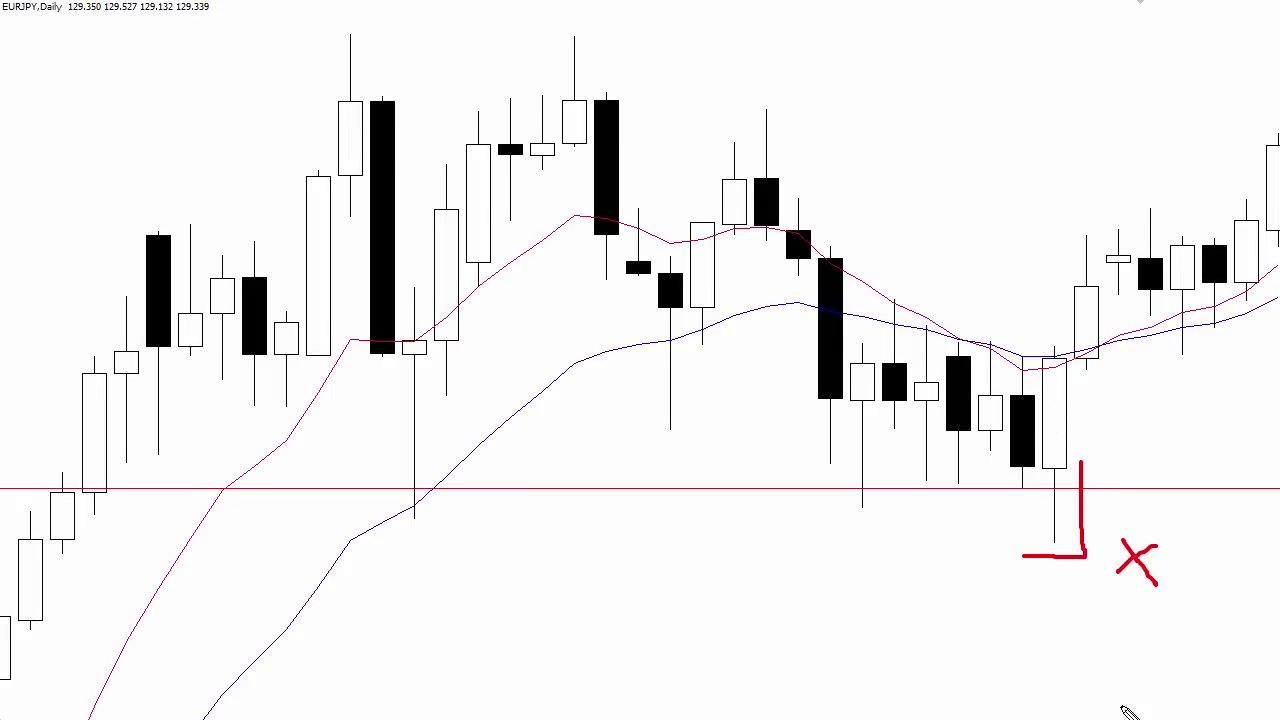
pyautogui.press('Escape')
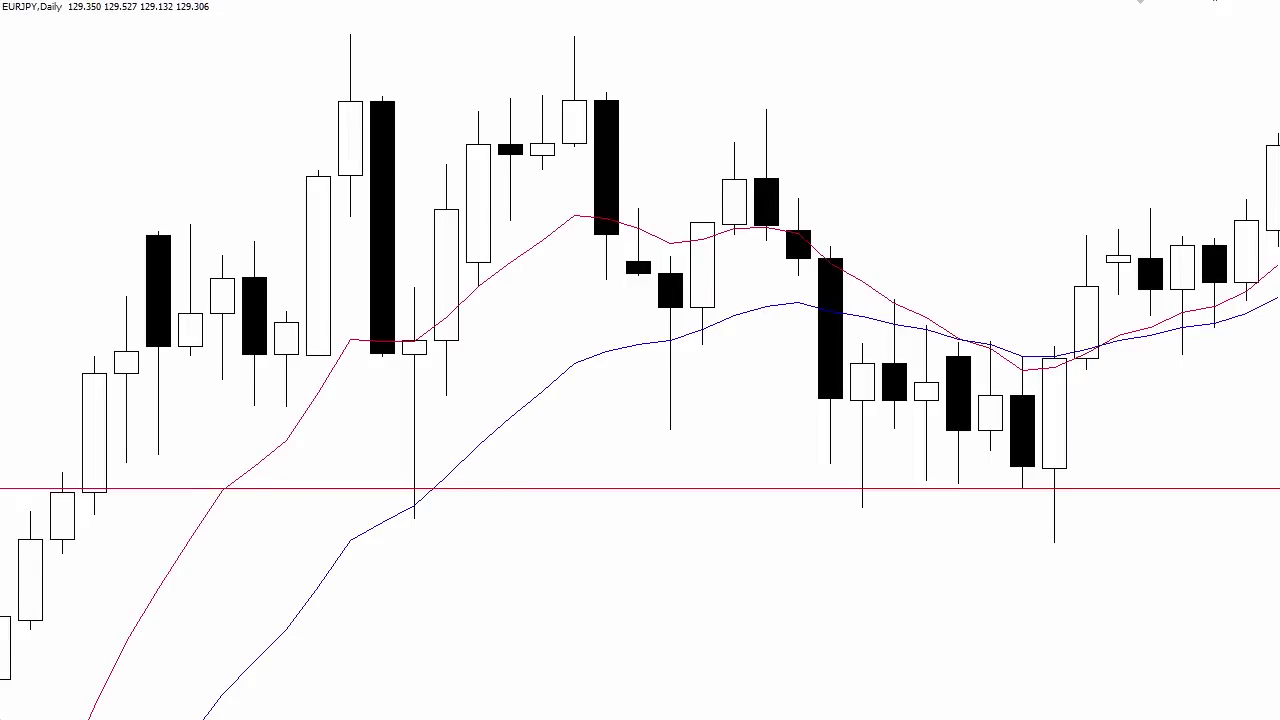
# Switch EURJPY to the weekly chart and draw a red box around the older price action at the upper two levels
pyautogui.press('-')
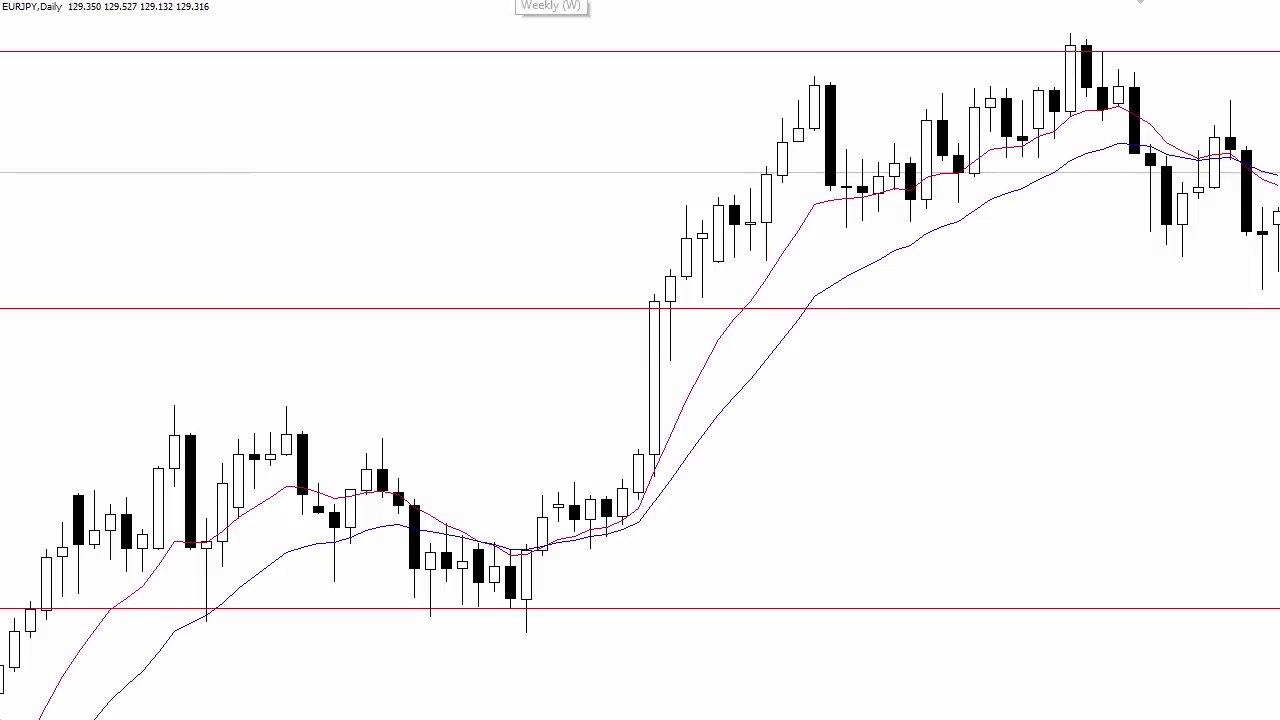
pyautogui.click(515, 0)
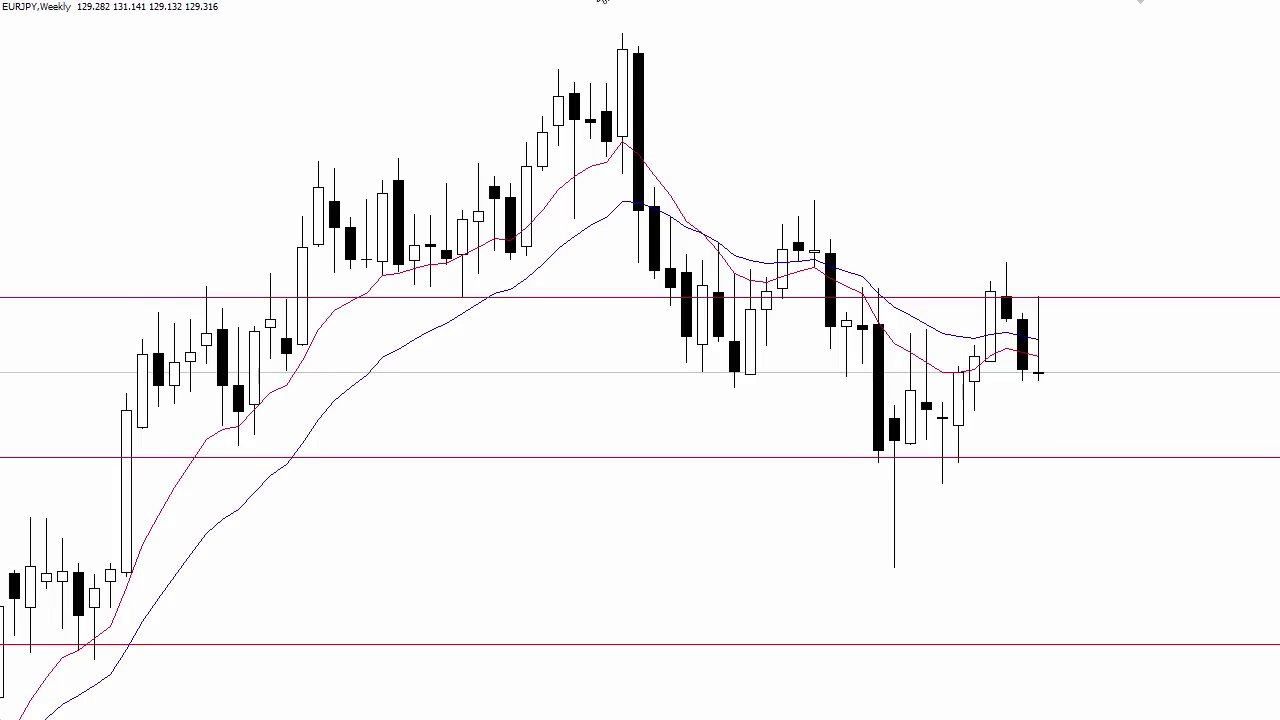
pyautogui.press('-')
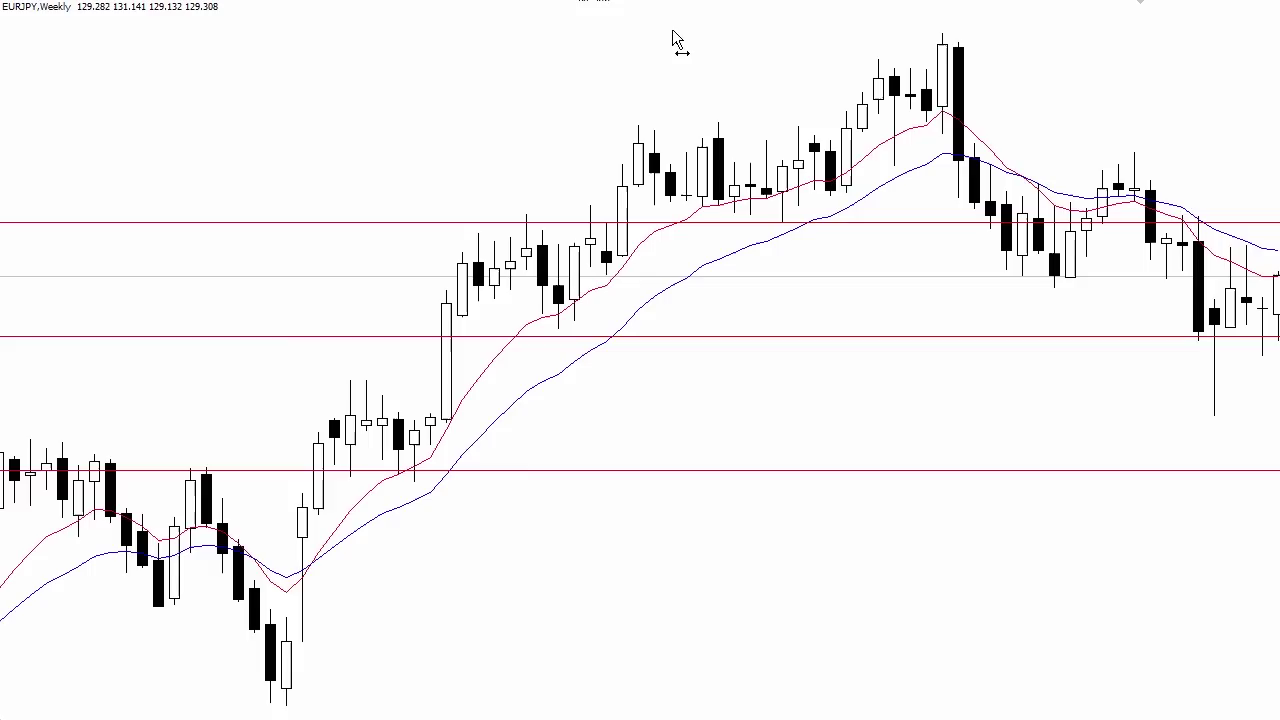
pyautogui.press('-')
pyautogui.press('+')
pyautogui.moveTo(583, 11); pyautogui.dragTo(627, 76)
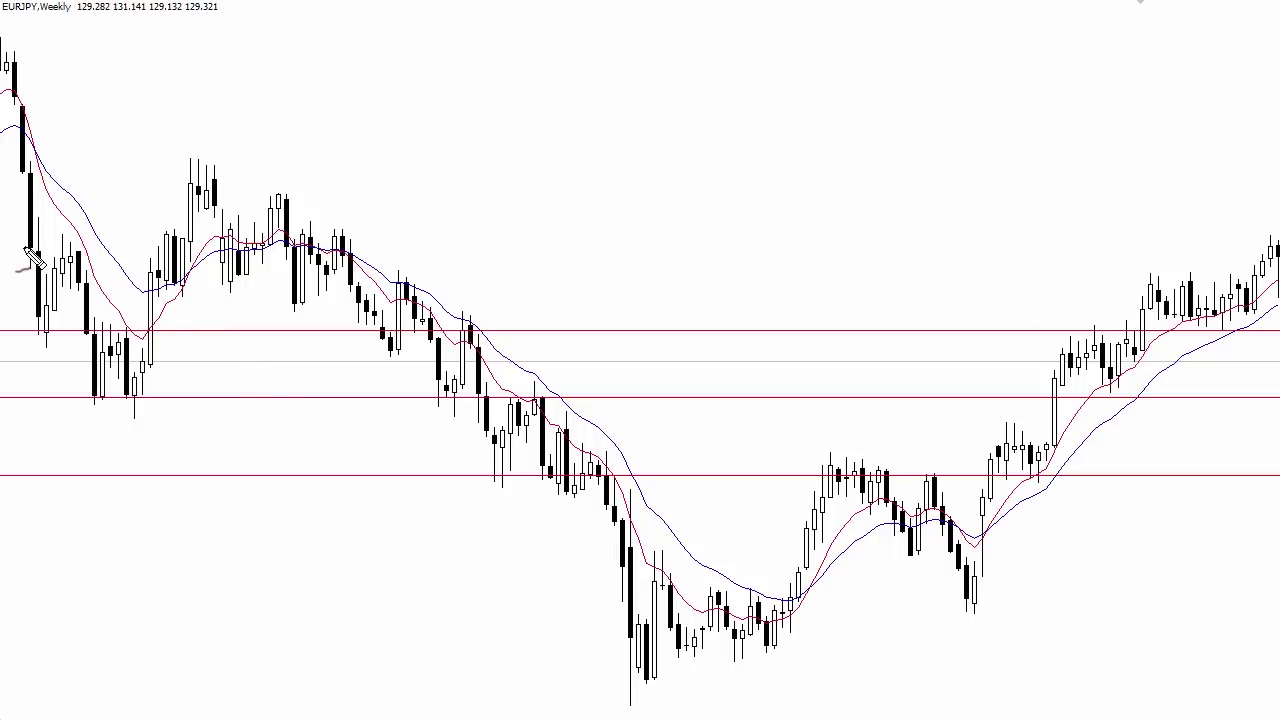
pyautogui.moveTo(26, 247)
pyautogui.mouseDown()
pyautogui.moveTo(26, 428)
pyautogui.moveTo(606, 429)
pyautogui.moveTo(545, 273)
pyautogui.moveTo(36, 272)
pyautogui.mouseUp()
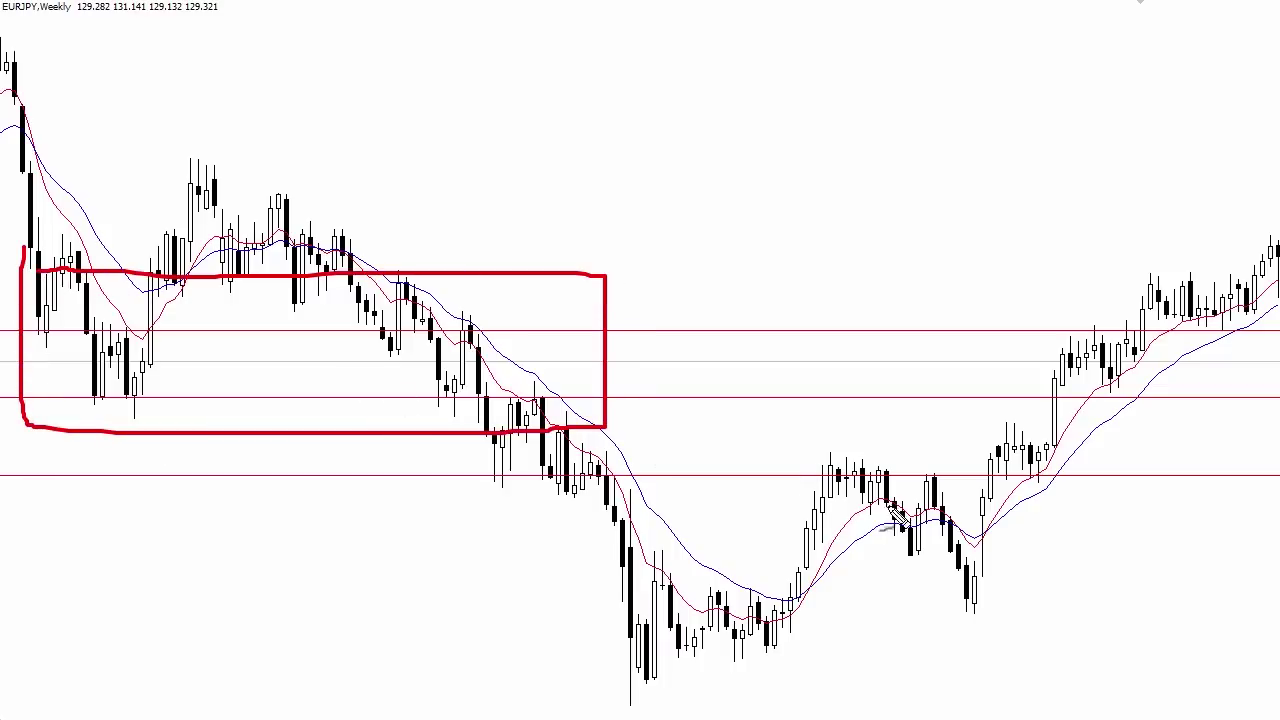
# Bracket the more recent weekly price action around the three levels in red and cross it out with a large X
pyautogui.moveTo(1036, 528); pyautogui.dragTo(1036, 485)
pyautogui.moveTo(1047, 262); pyautogui.dragTo(1047, 290)
pyautogui.moveTo(1048, 334); pyautogui.dragTo(1056, 481)
pyautogui.moveTo(1054, 263); pyautogui.dragTo(1234, 263)
pyautogui.moveTo(1060, 482); pyautogui.dragTo(1198, 482)
pyautogui.moveTo(1090, 278); pyautogui.dragTo(1220, 466)
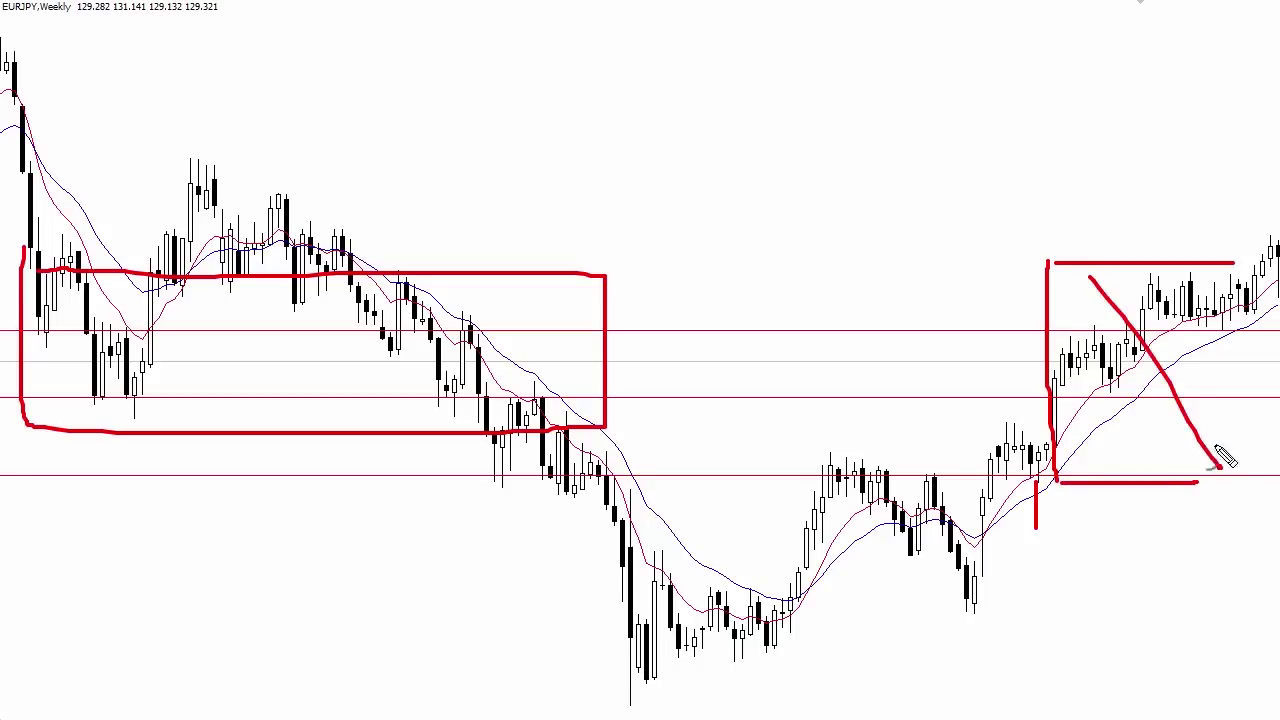
pyautogui.moveTo(1195, 292); pyautogui.dragTo(1116, 461)
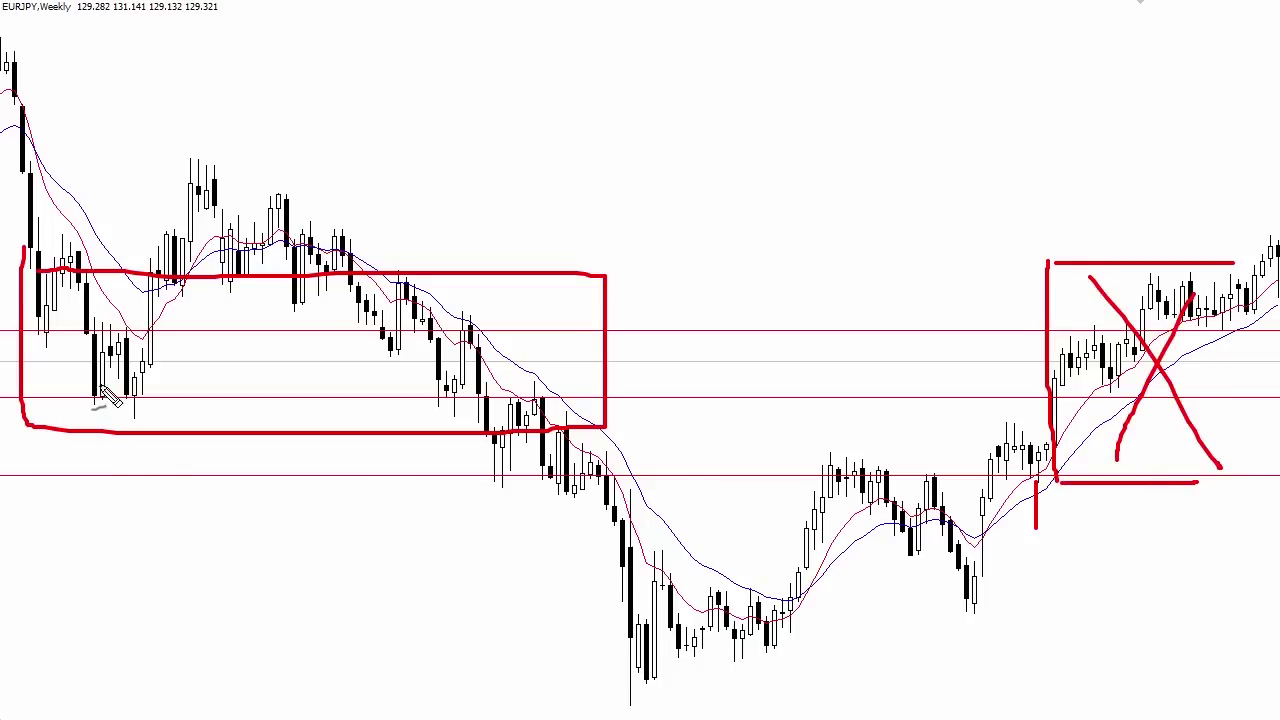
# Mark the older weekly lows and retest highs touching the upper two levels inside the box, and clear the marks
pyautogui.moveTo(38, 336); pyautogui.dragTo(126, 331)
pyautogui.moveTo(80, 399); pyautogui.dragTo(139, 402)
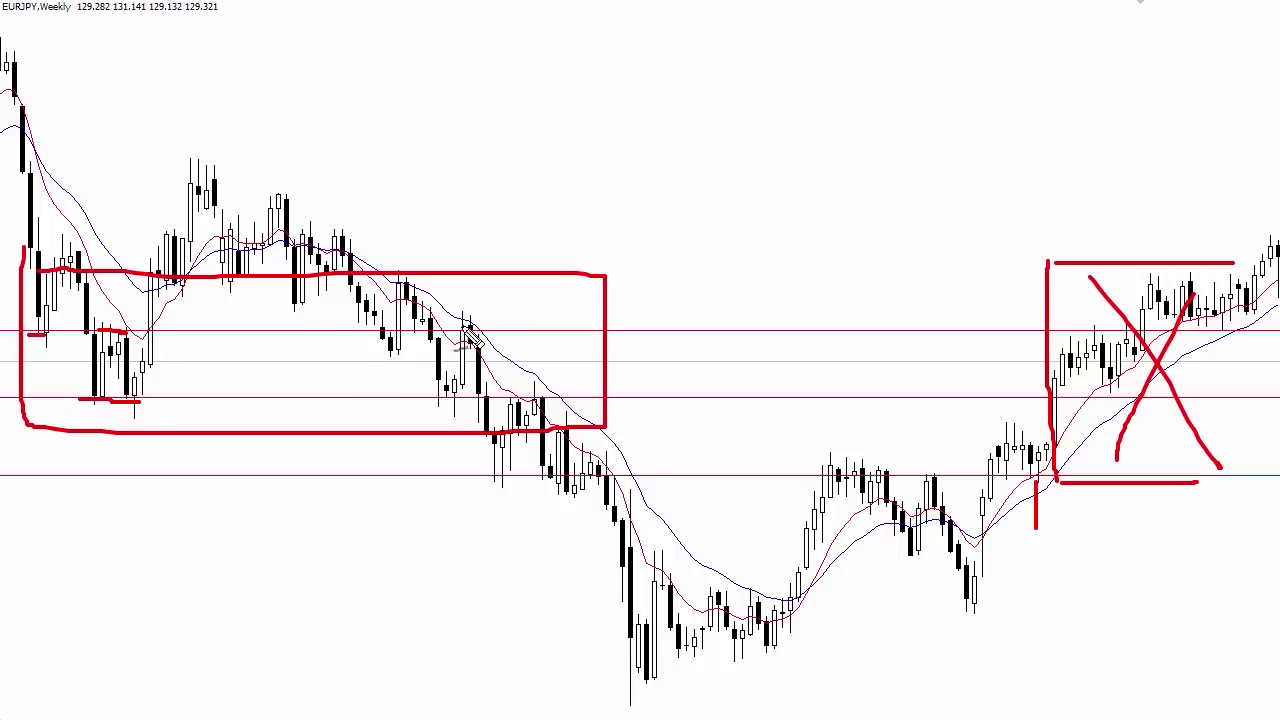
pyautogui.moveTo(456, 325); pyautogui.dragTo(486, 325)
pyautogui.moveTo(406, 330); pyautogui.dragTo(426, 330)
pyautogui.moveTo(425, 397); pyautogui.dragTo(546, 396)
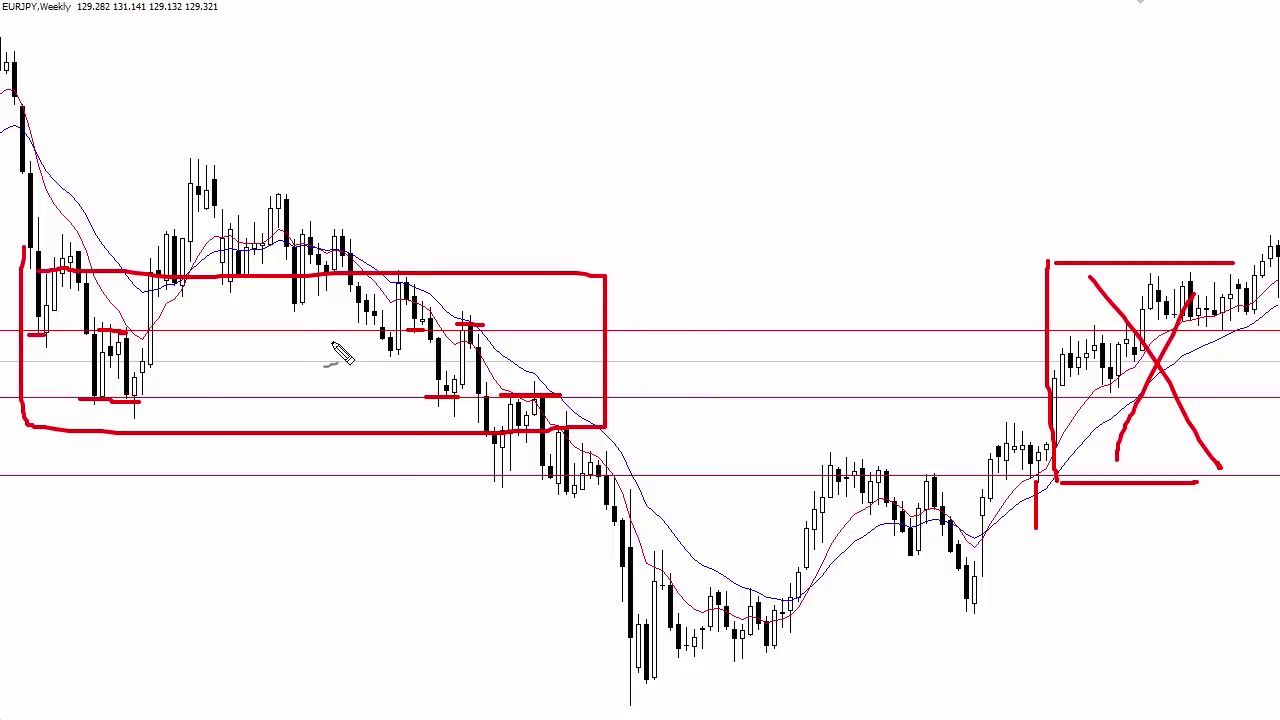
pyautogui.press('Escape')
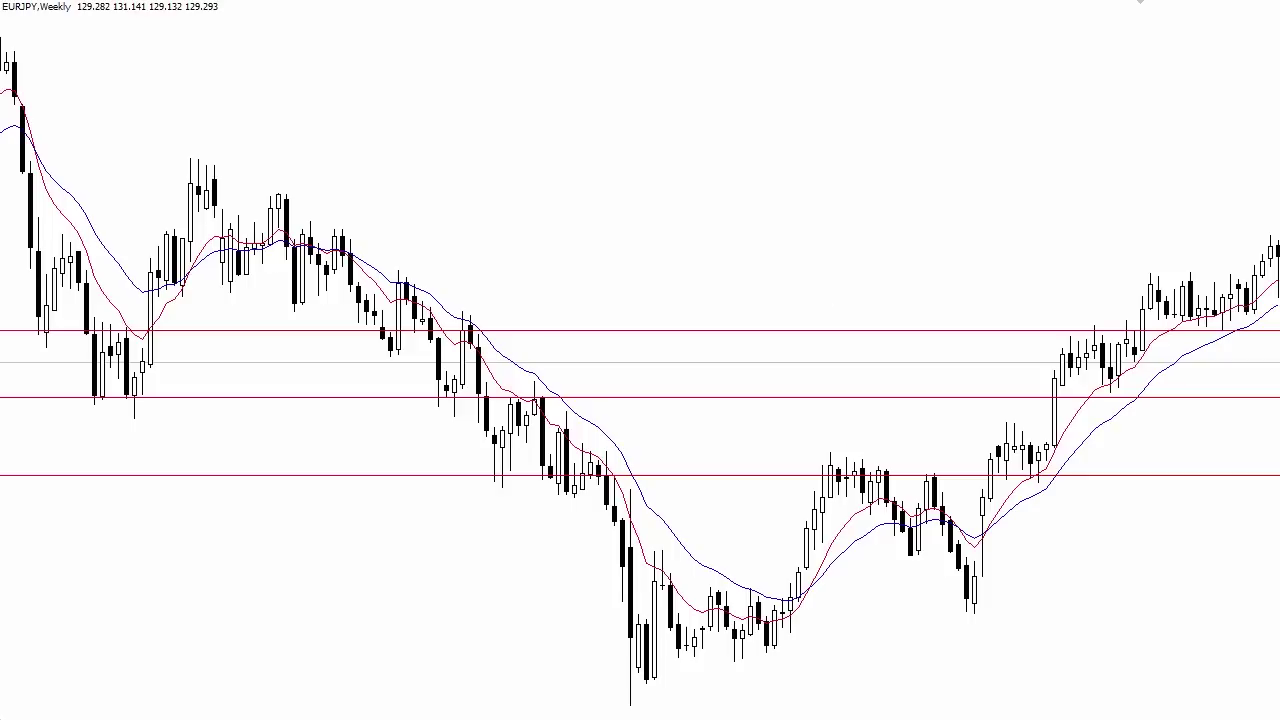
# Return EURJPY to the daily chart and bring the rally through the three horizontal levels into view
pyautogui.press('+')
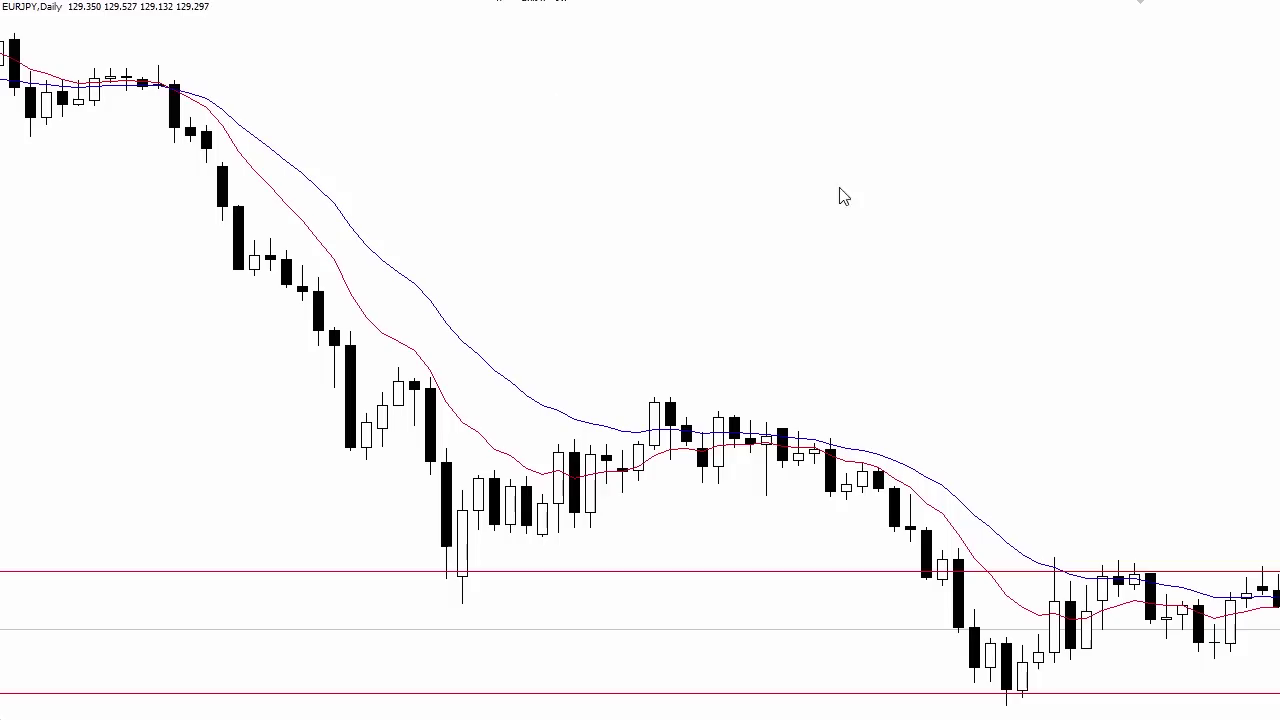
pyautogui.scroll(-5, 837, 194)
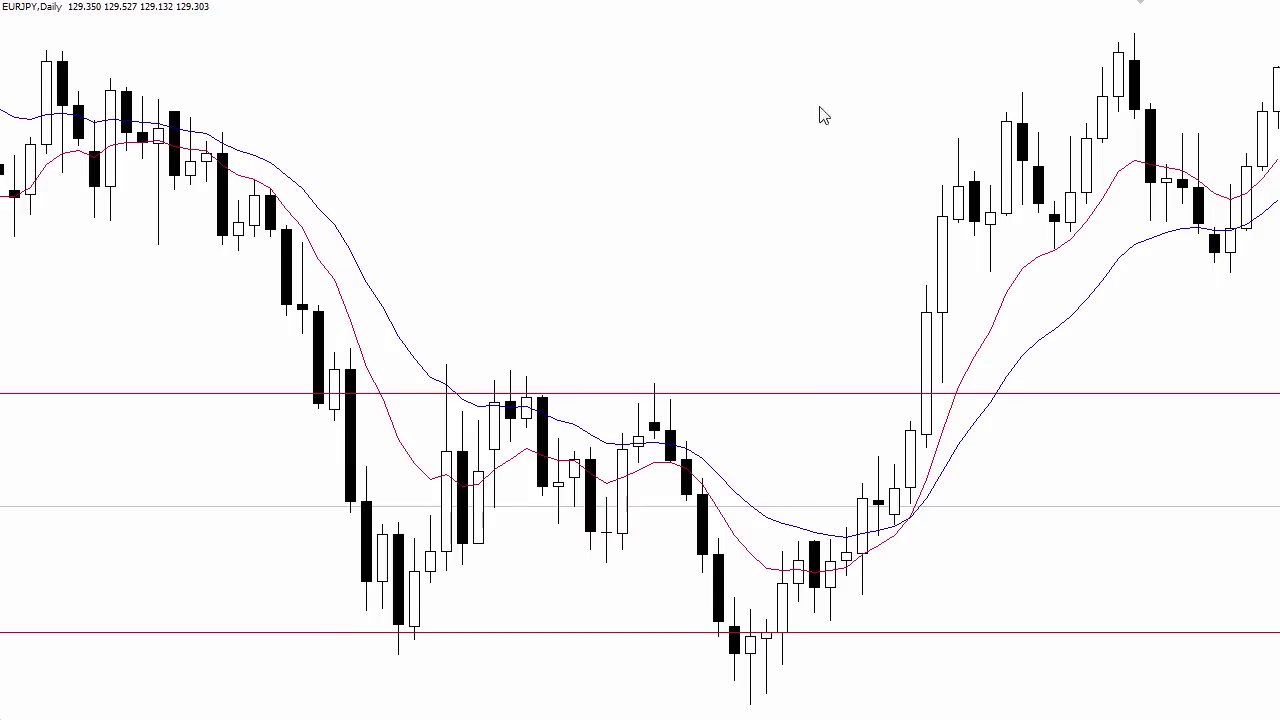
pyautogui.press('-')
pyautogui.scroll(10, 900, 100)
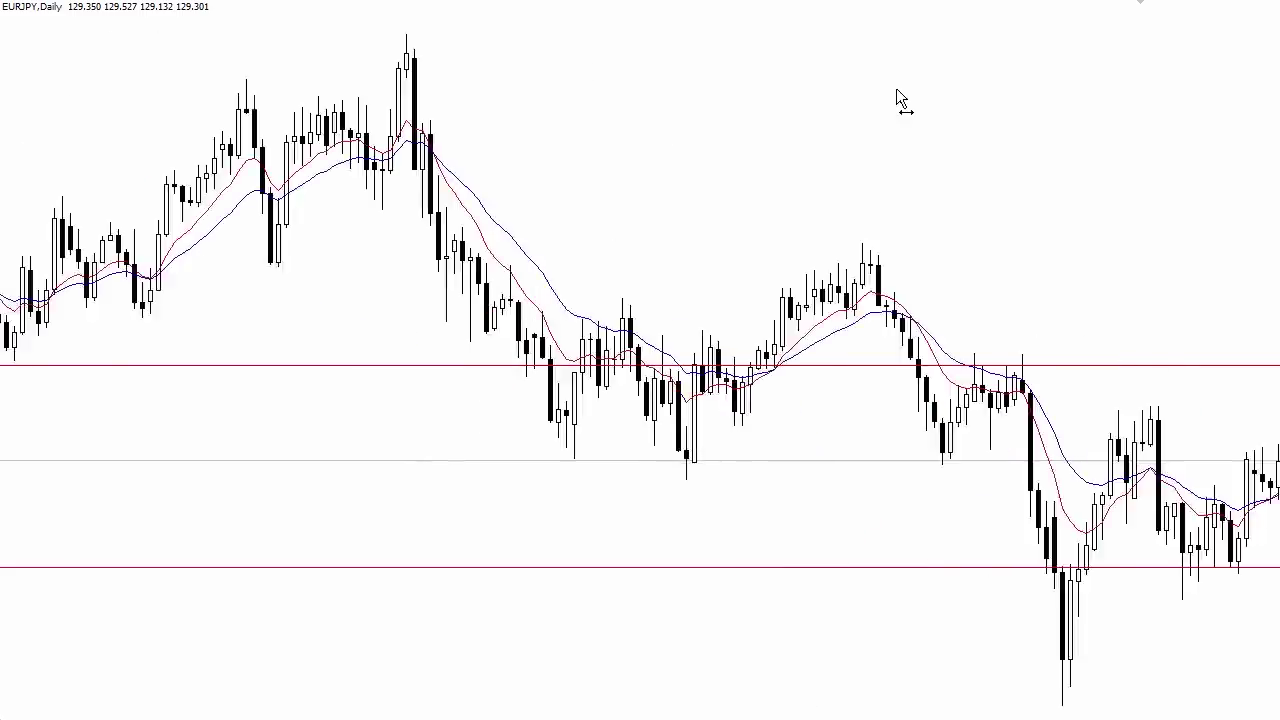
pyautogui.scroll(10, 918, 66)
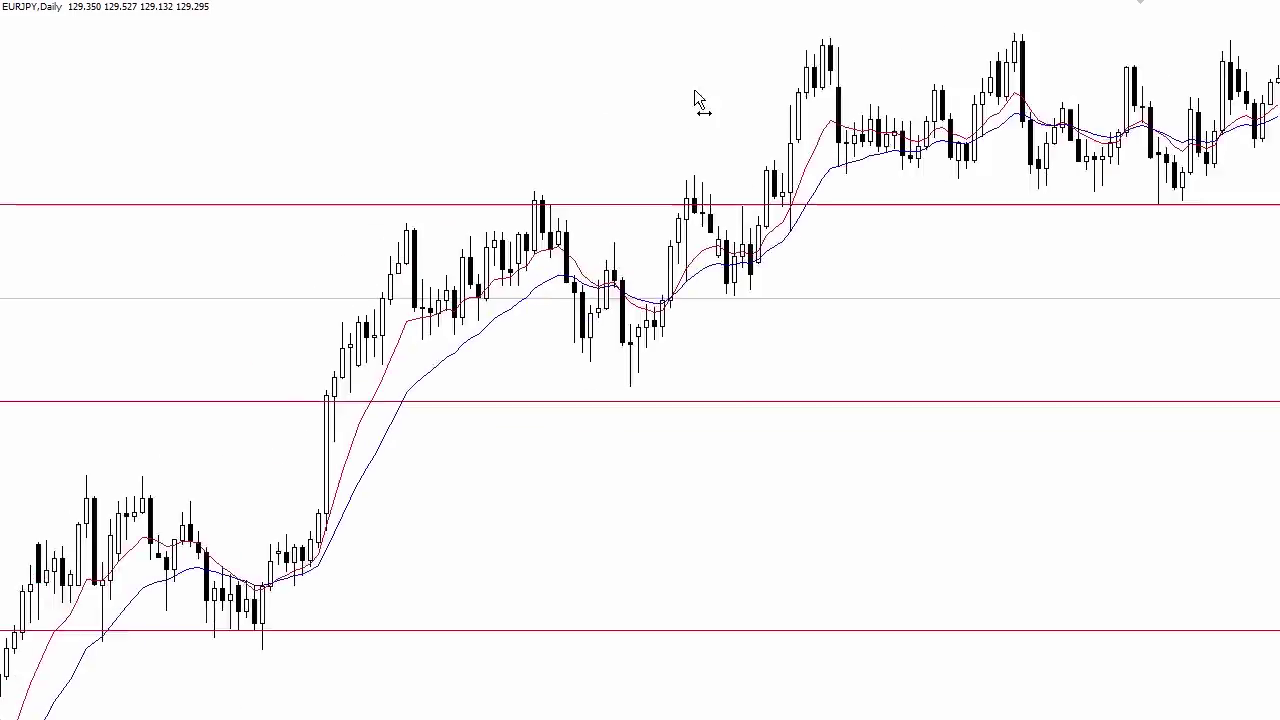
pyautogui.scroll(4, 870, 62)
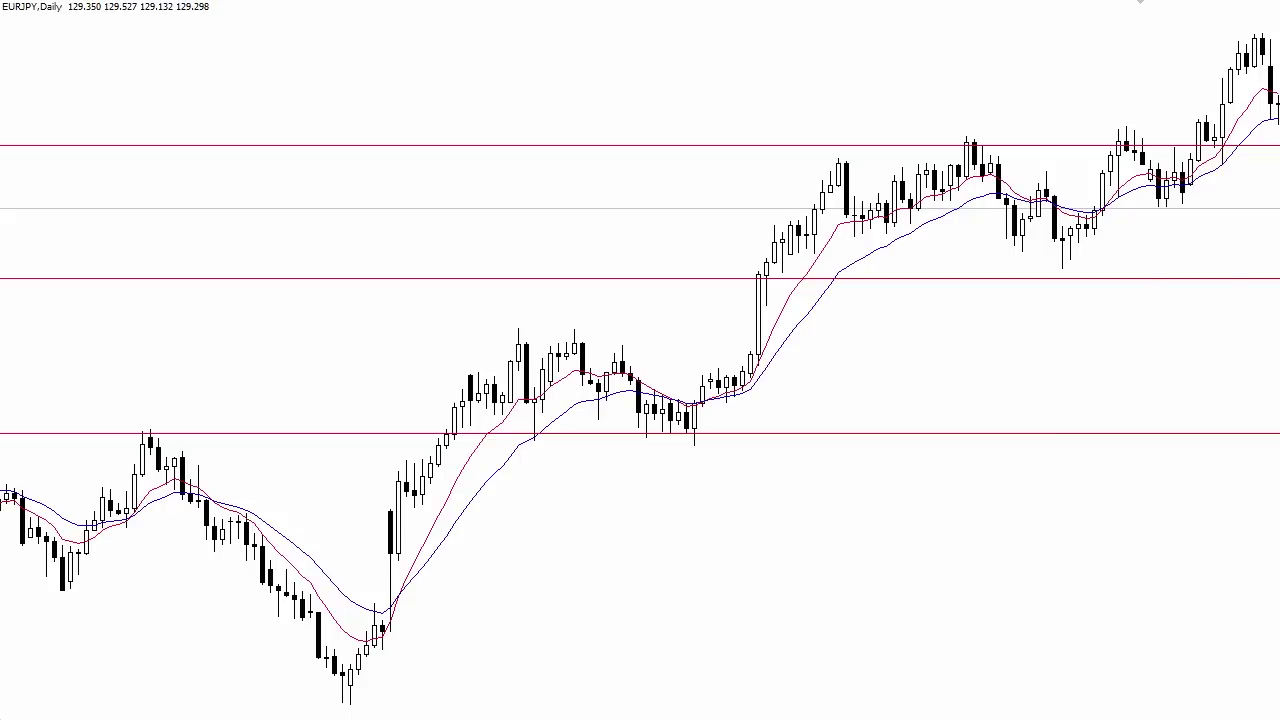
# Circle the EURJPY retest candles at the lowest level and mark the breakout past the earlier highs up to the middle level
pyautogui.moveTo(691, 462)
pyautogui.mouseDown()
pyautogui.moveTo(708, 408)
pyautogui.moveTo(687, 462)
pyautogui.mouseUp()
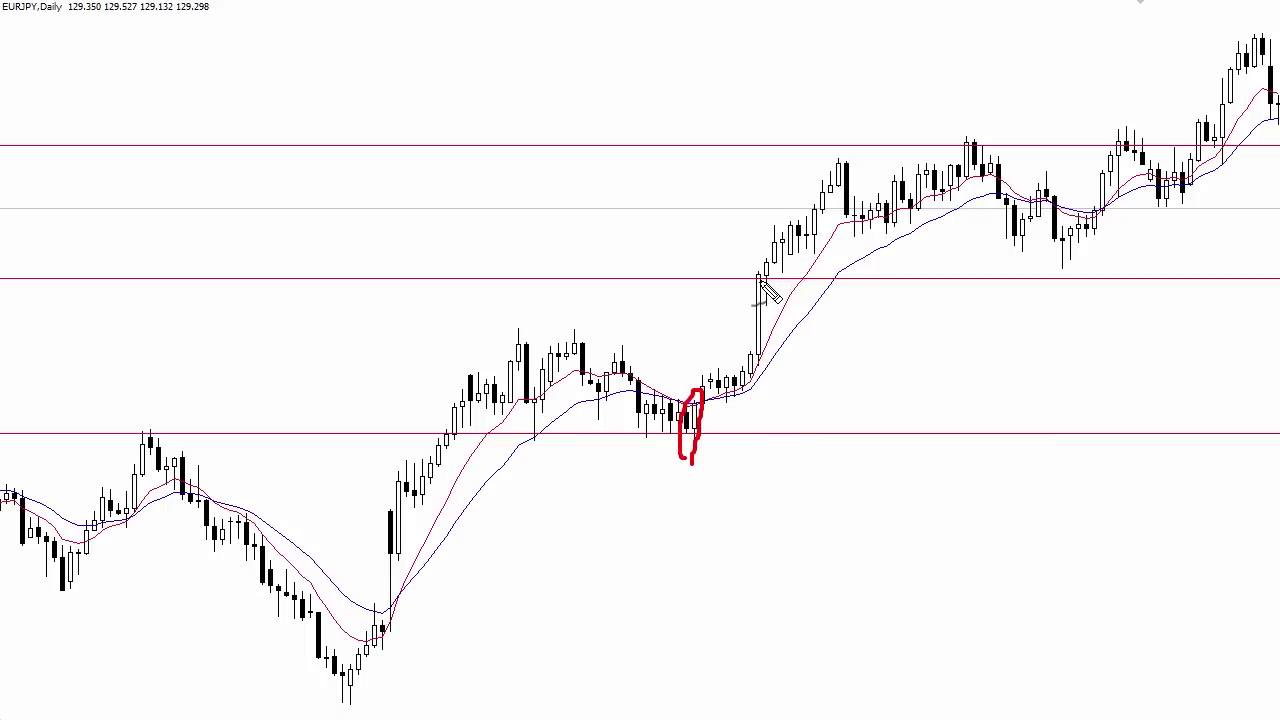
pyautogui.moveTo(746, 279); pyautogui.dragTo(775, 279)
pyautogui.moveTo(494, 331)
pyautogui.mouseDown()
pyautogui.moveTo(822, 320)
pyautogui.moveTo(776, 328)
pyautogui.mouseUp()
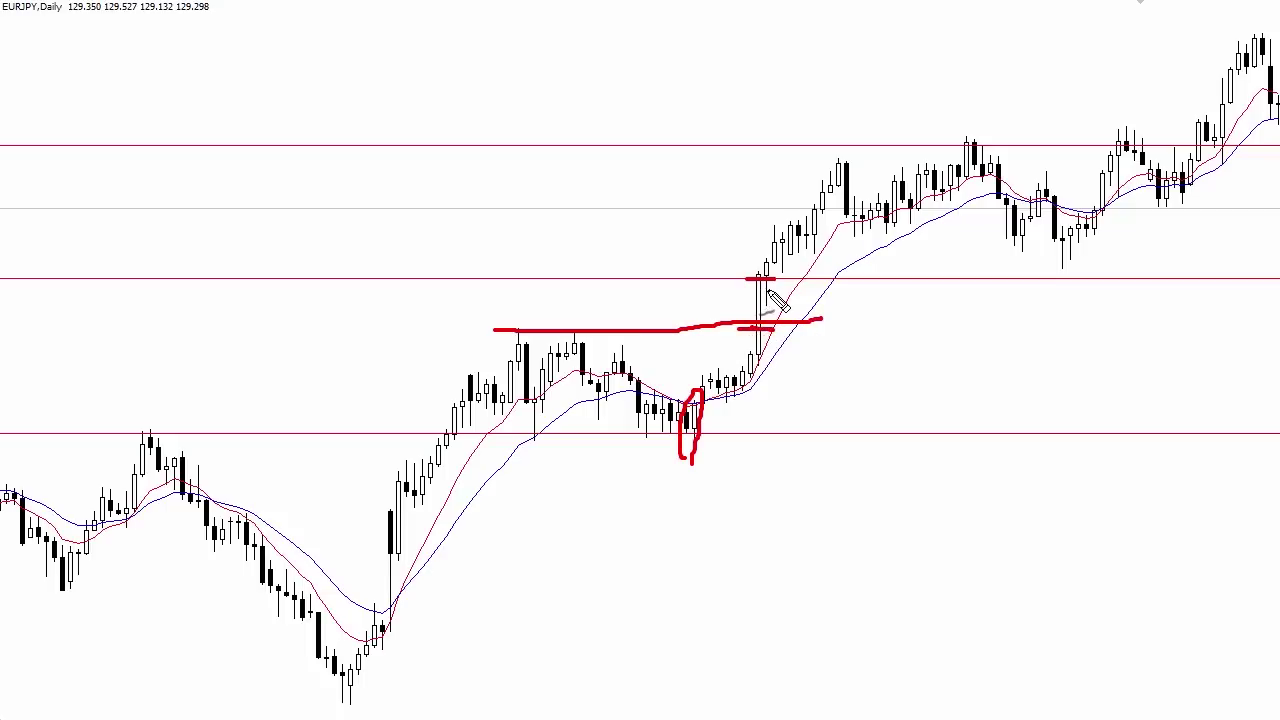
pyautogui.moveTo(748, 262); pyautogui.dragTo(760, 276)
# Mark the rally's starting low, the first rally high, the earlier peak, and the retest lows along the lowest level in red
pyautogui.moveTo(351, 705); pyautogui.dragTo(357, 706)
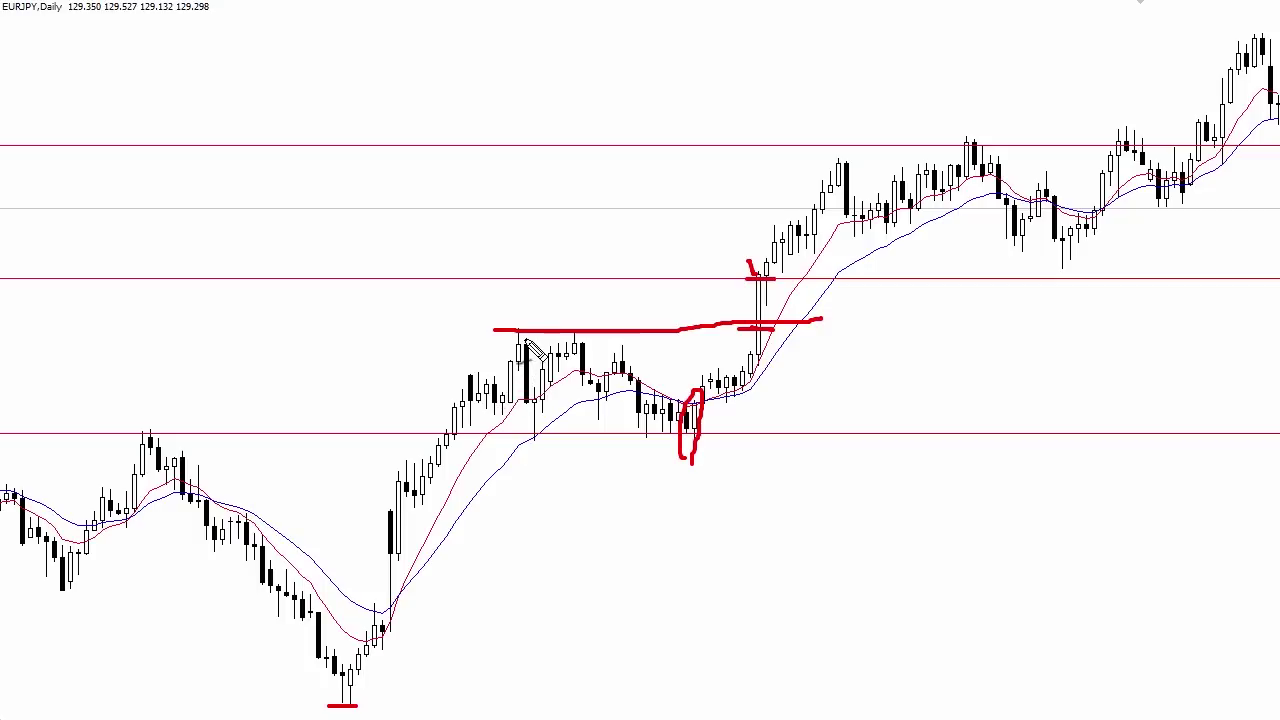
pyautogui.moveTo(513, 325); pyautogui.dragTo(540, 325)
pyautogui.moveTo(117, 431); pyautogui.dragTo(170, 431)
pyautogui.moveTo(529, 440); pyautogui.dragTo(708, 436)
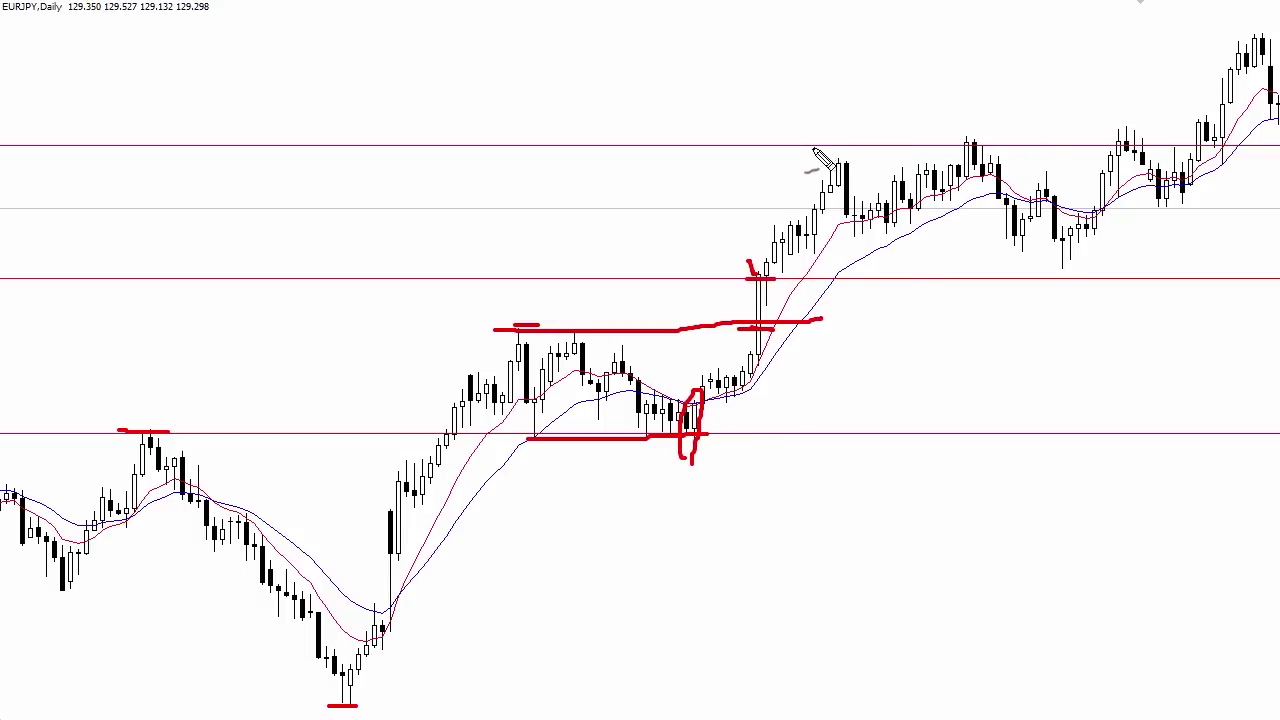
# Underline the swing highs and retest touching the top level, and mark the pullback low near the middle level
pyautogui.moveTo(803, 149); pyautogui.dragTo(1015, 148)
pyautogui.moveTo(1103, 149); pyautogui.dragTo(1140, 148)
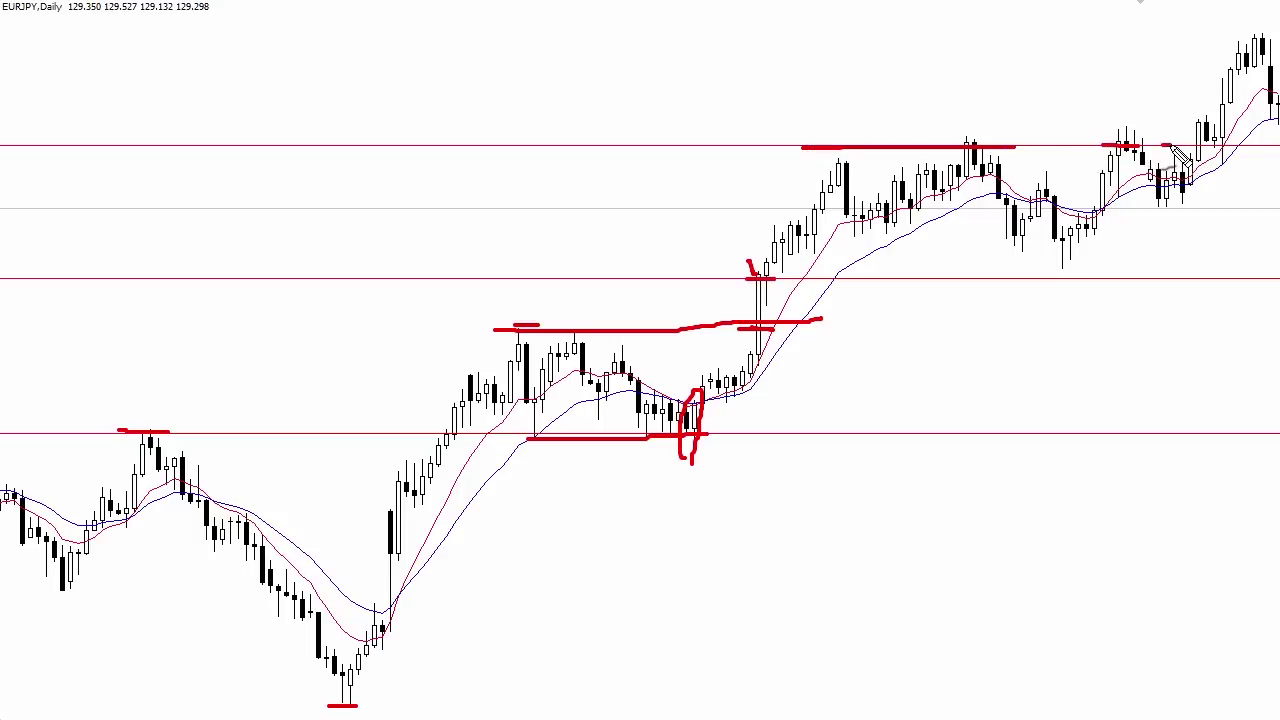
pyautogui.moveTo(1200, 144); pyautogui.dragTo(1228, 143)
pyautogui.moveTo(1030, 278); pyautogui.dragTo(1078, 278)
pyautogui.click(1057, 275)
# Retrace the red marks over the first rally highs, the middle-level breakout and the highs at the top level
pyautogui.moveTo(500, 329); pyautogui.dragTo(600, 329)
pyautogui.moveTo(779, 279); pyautogui.dragTo(735, 278)
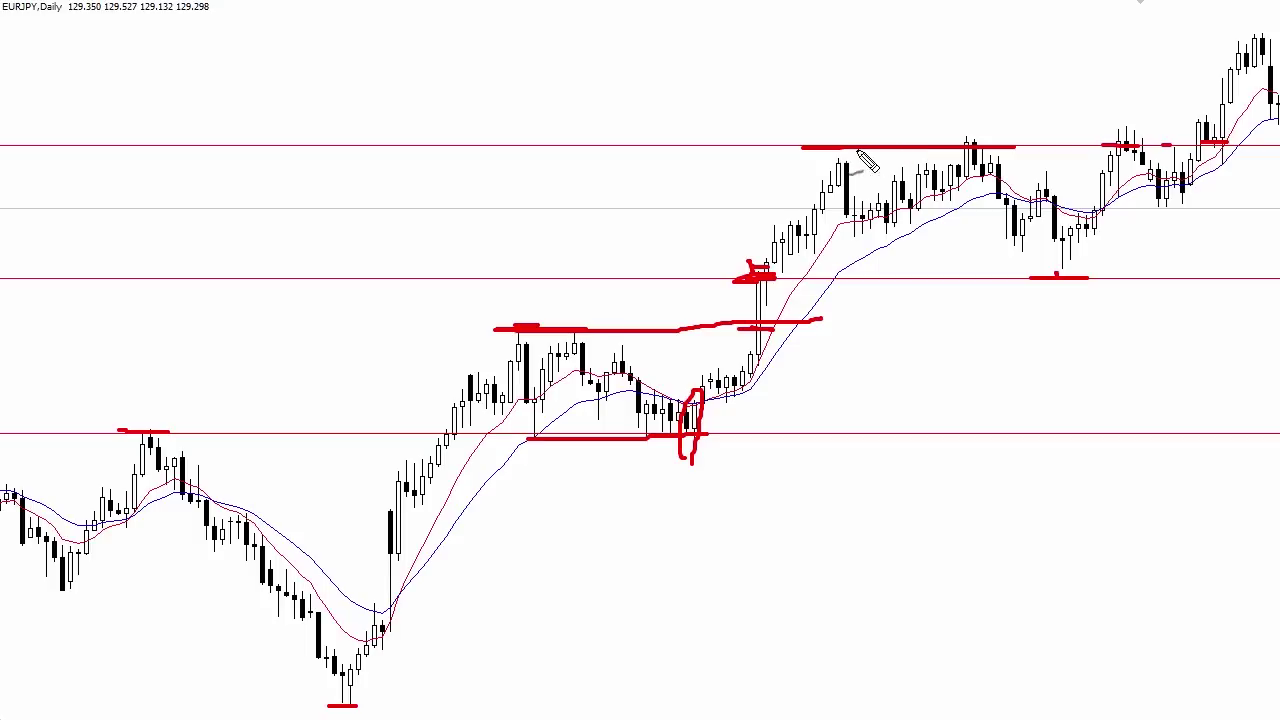
pyautogui.moveTo(842, 146); pyautogui.dragTo(962, 146)
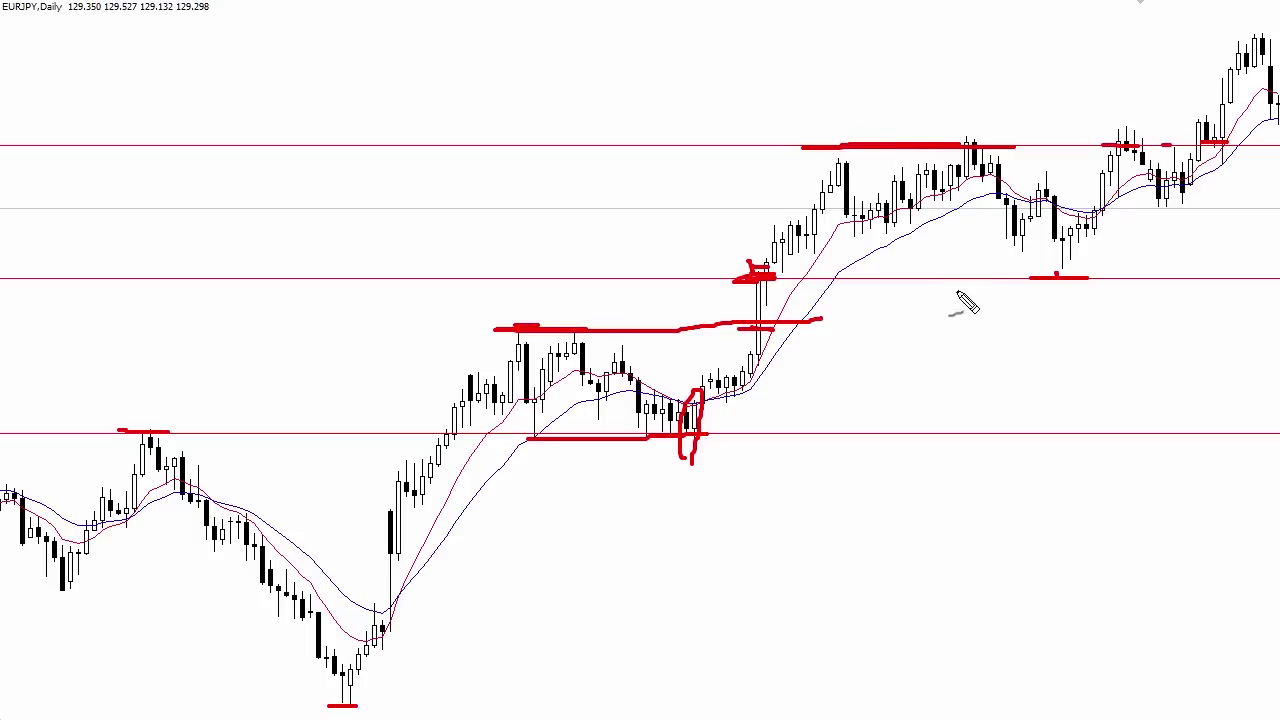
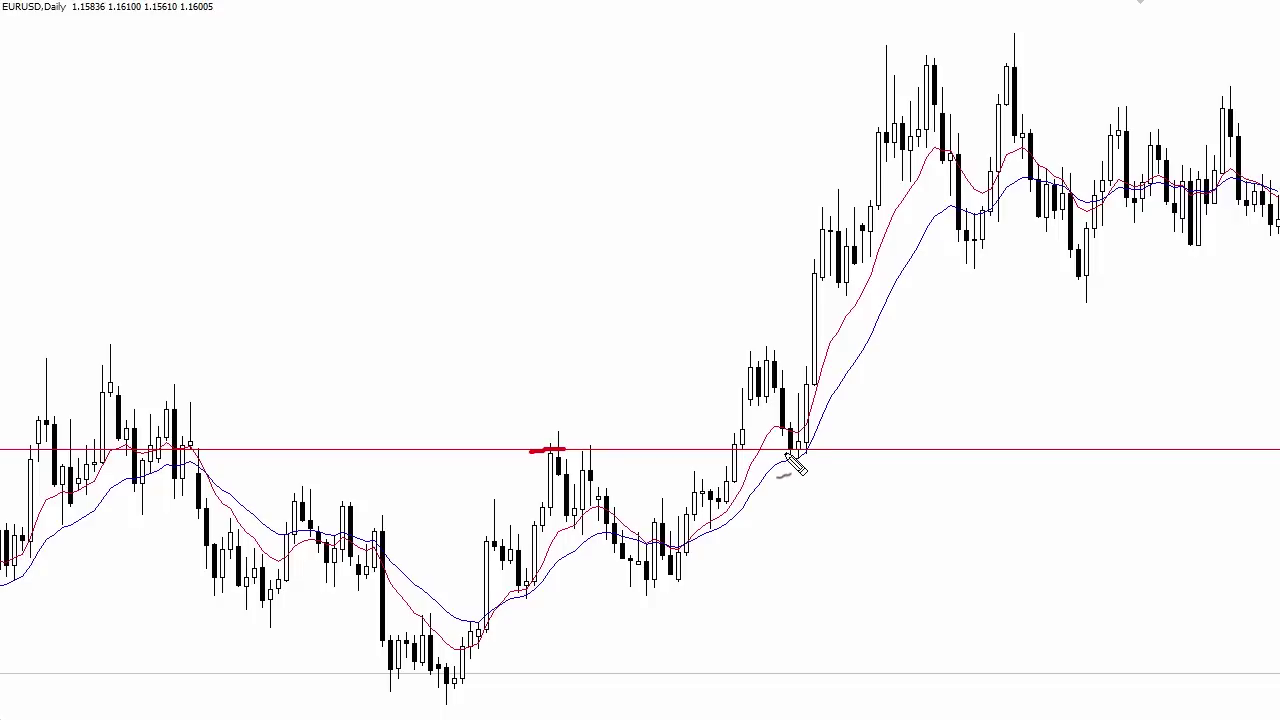
# Mark the EURUSD retest and clear it, then add horizontal lines at the swing low, the rally's peaks and the low between them
pyautogui.moveTo(780, 450); pyautogui.dragTo(818, 450)
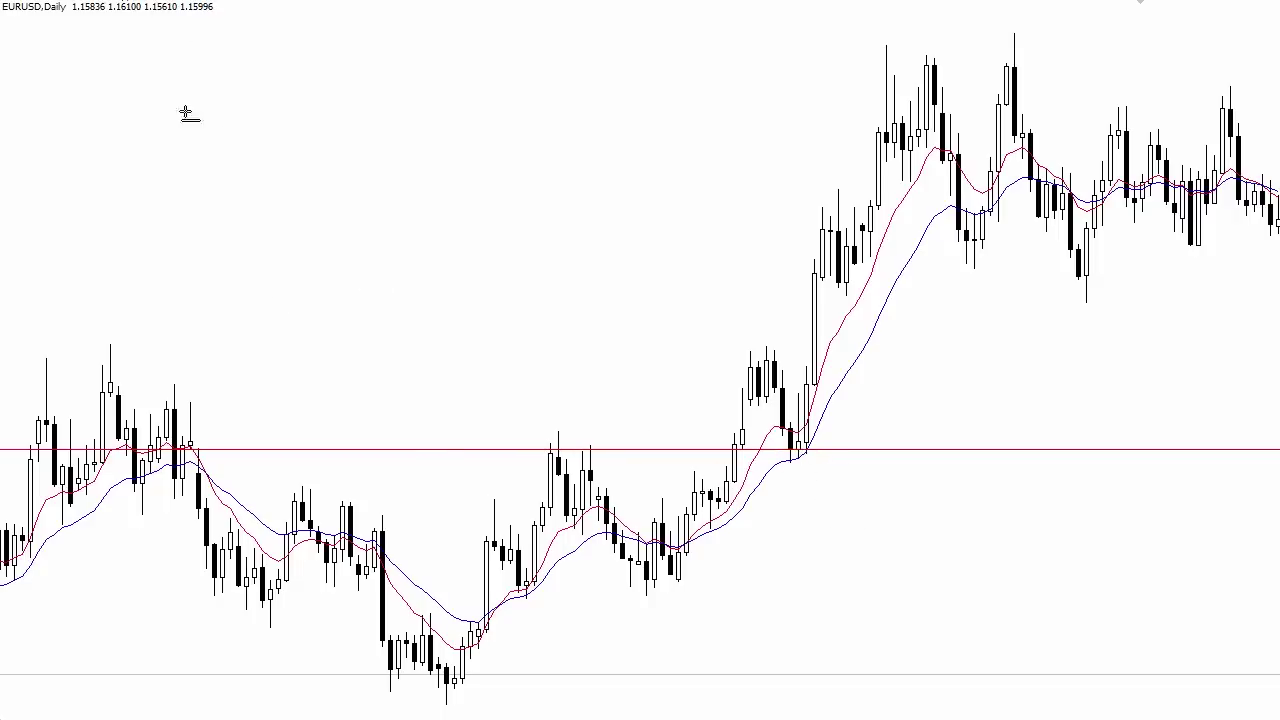
pyautogui.moveTo(590, 664); pyautogui.dragTo(742, 705)
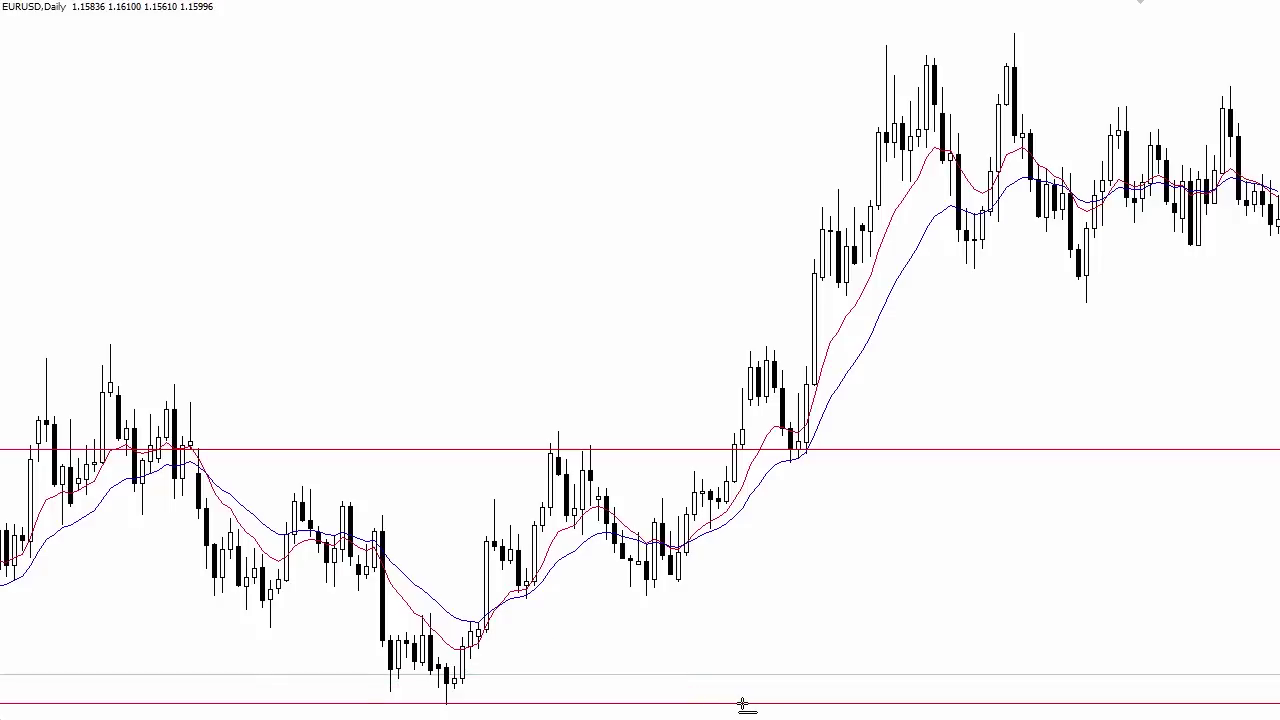
pyautogui.press('-')
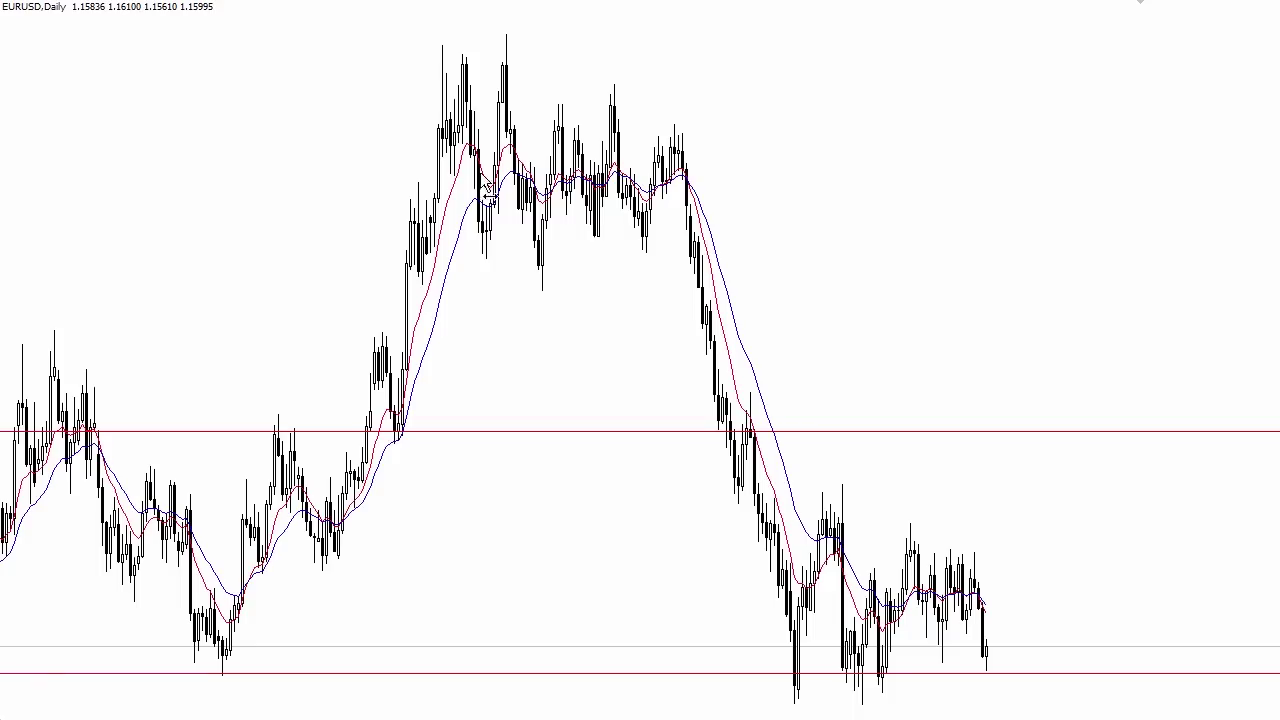
pyautogui.moveTo(330, 175); pyautogui.dragTo(844, 112)
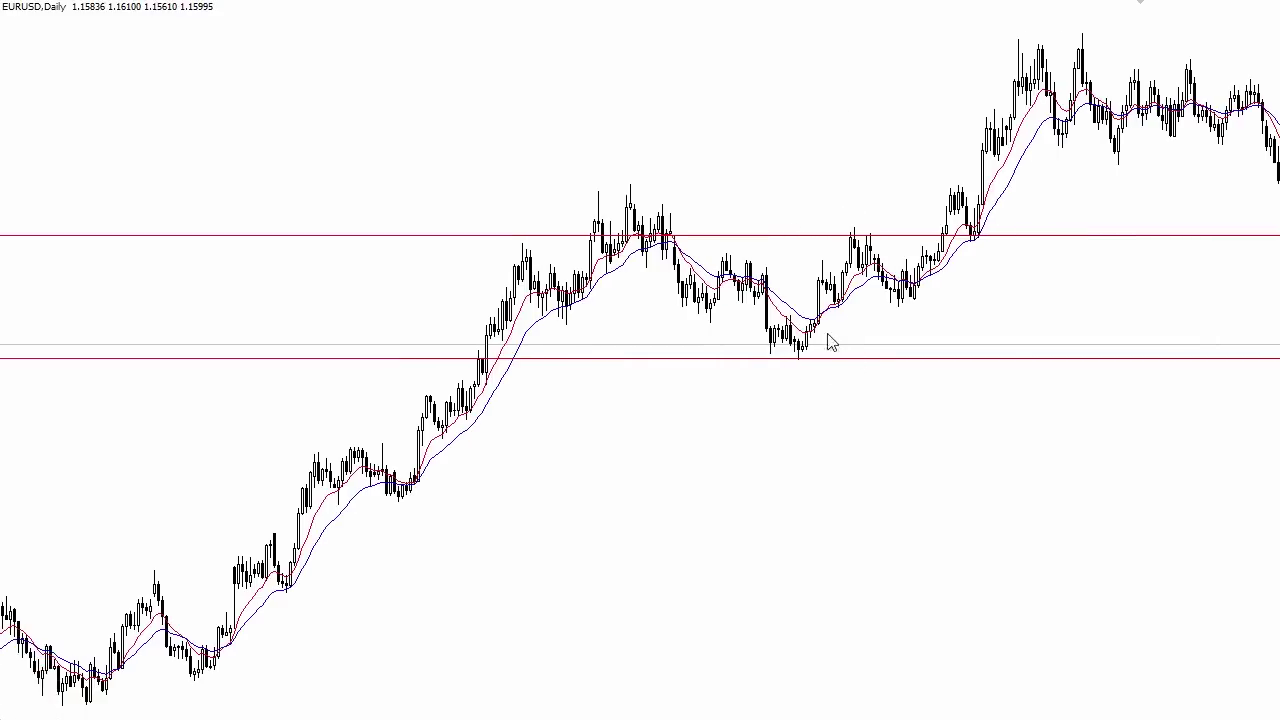
pyautogui.scroll(-3, 903, 120)
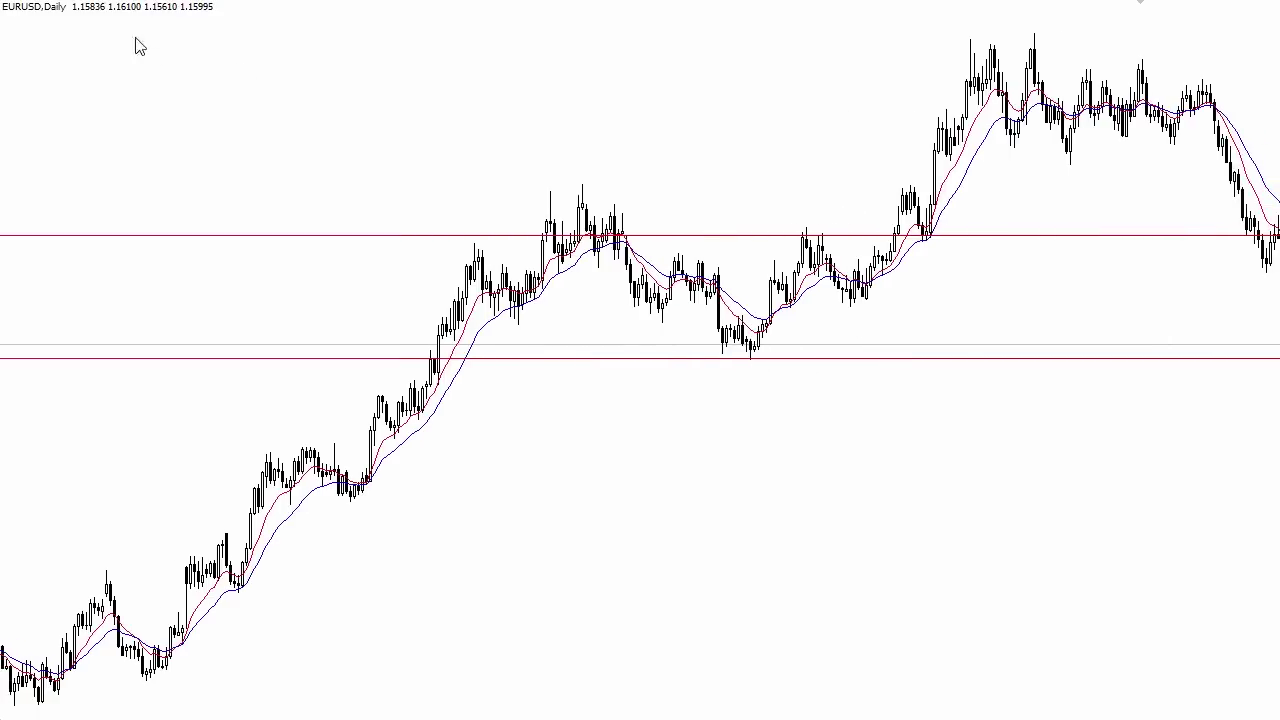
pyautogui.moveTo(595, 88); pyautogui.dragTo(895, 41)
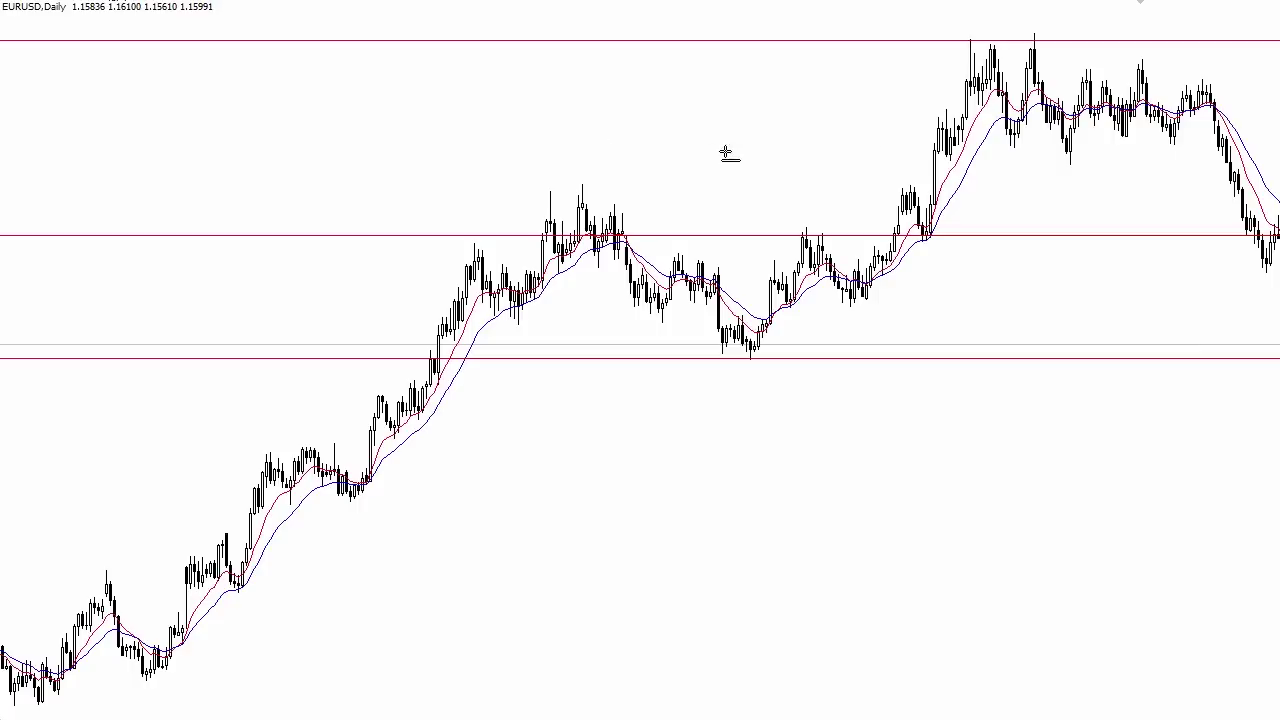
pyautogui.moveTo(1040, 146); pyautogui.dragTo(1153, 163)
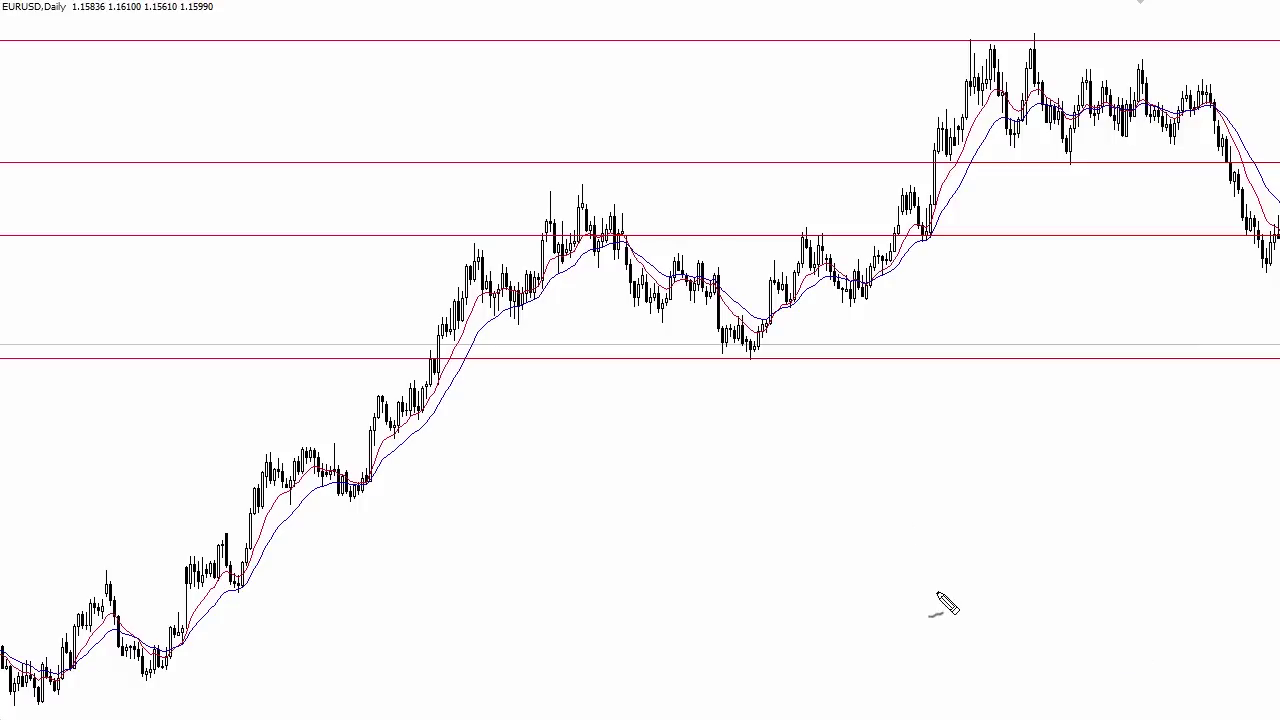
# Mark the swing lows, highs and retests touching the four EURUSD levels in red, and clear the marks
pyautogui.moveTo(744, 360); pyautogui.dragTo(762, 360)
pyautogui.moveTo(790, 236); pyautogui.dragTo(824, 236)
pyautogui.moveTo(914, 233); pyautogui.dragTo(954, 233)
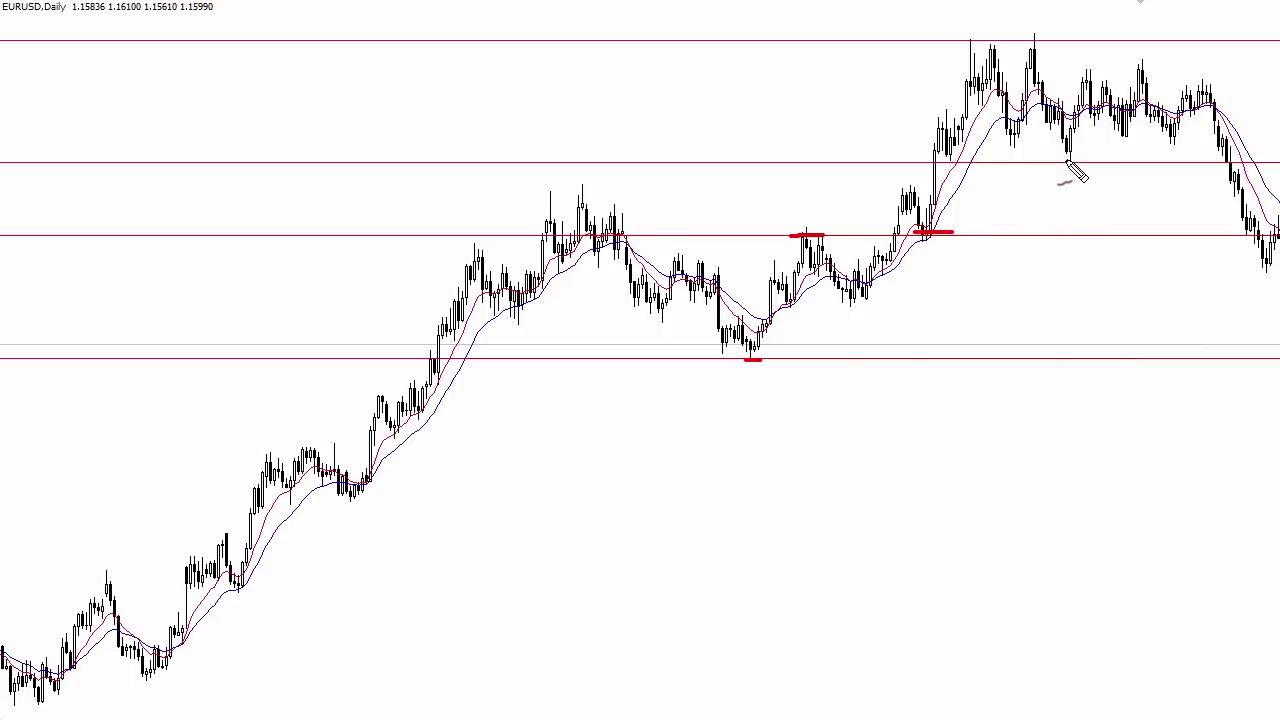
pyautogui.moveTo(1064, 160); pyautogui.dragTo(1076, 160)
pyautogui.moveTo(932, 162); pyautogui.dragTo(958, 162)
pyautogui.moveTo(950, 38); pyautogui.dragTo(1060, 40)
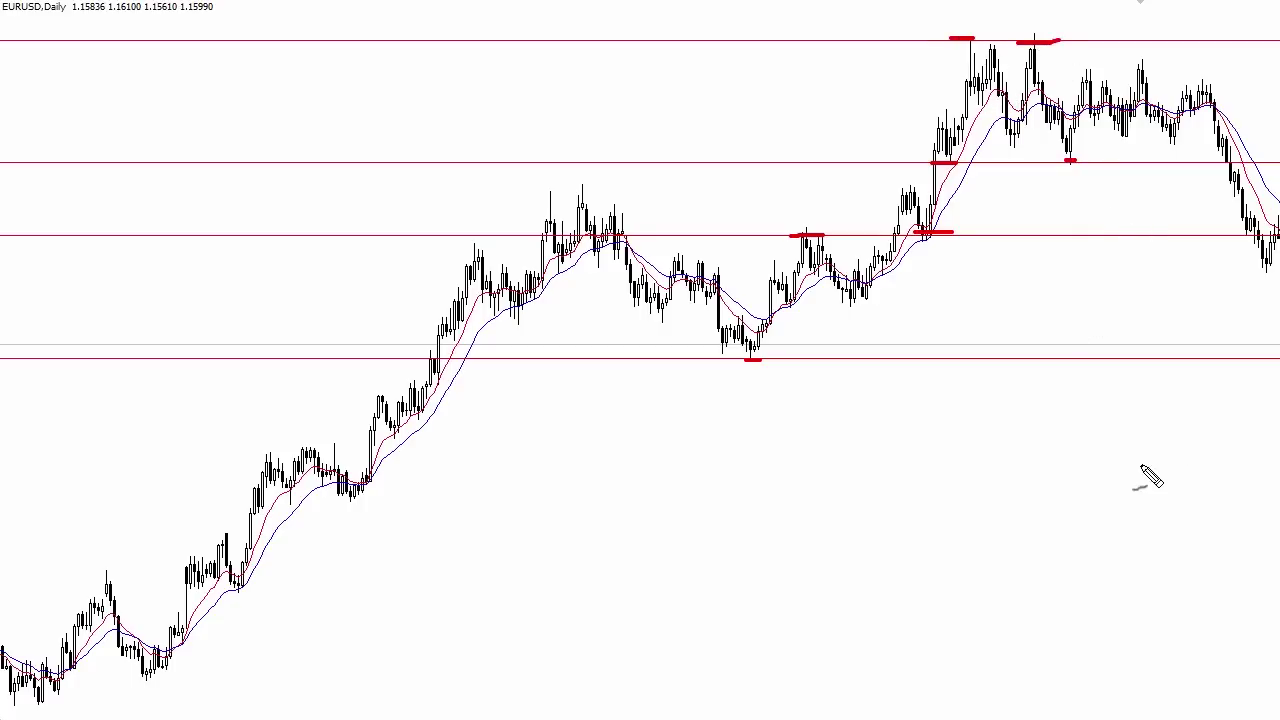
pyautogui.press('Escape')
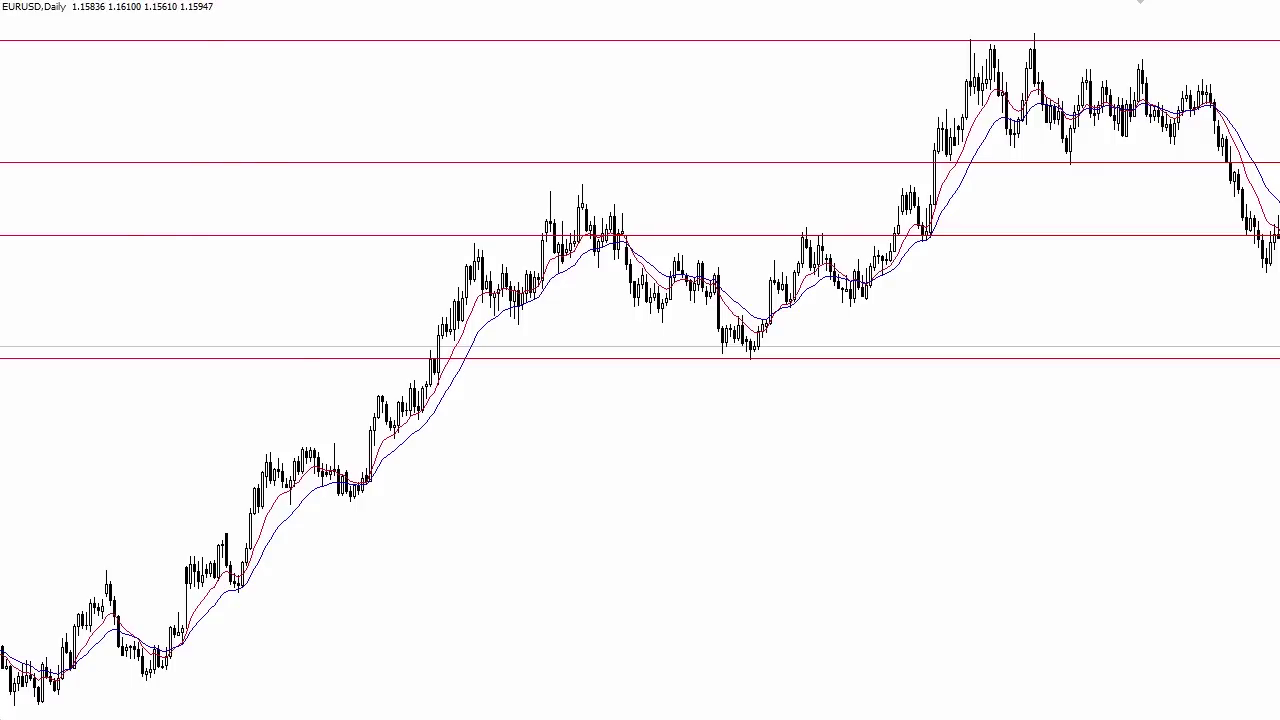
# Switch EURUSD to the weekly chart to check the four horizontal levels there
pyautogui.press('w')
pyautogui.press('1')
pyautogui.press('Return')
pyautogui.press('+')
pyautogui.press('+')
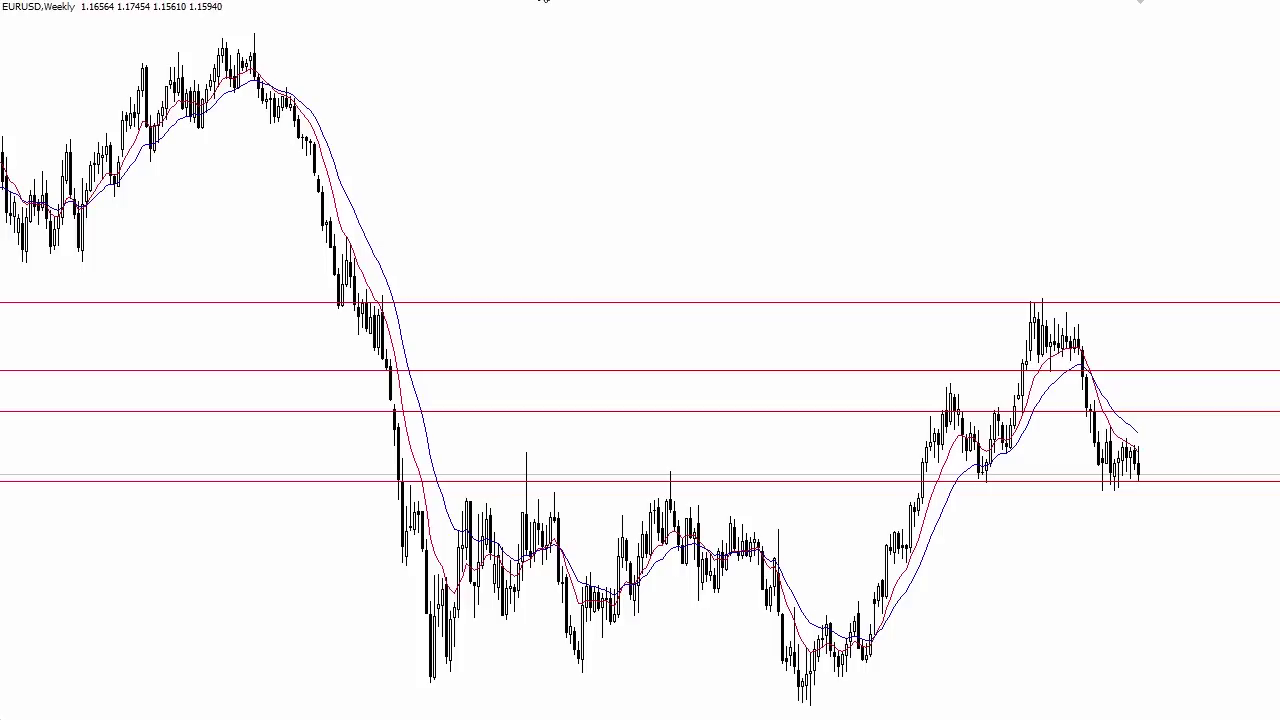
# Switch EURUSD to the monthly chart and enlarge the candles from the major peak to the present
pyautogui.press('m')
pyautogui.press('n')
pyautogui.press('1')
pyautogui.press('Return')
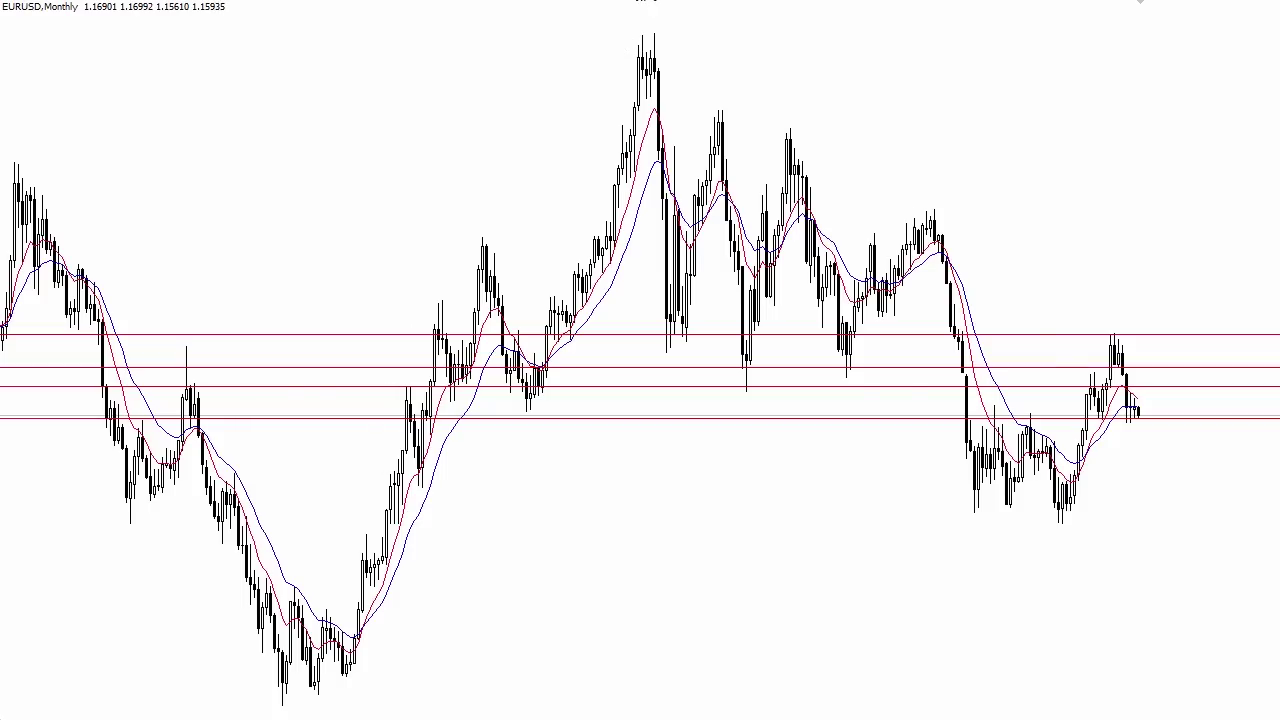
pyautogui.press('+')
pyautogui.moveTo(971, 126); pyautogui.dragTo(803, 127)
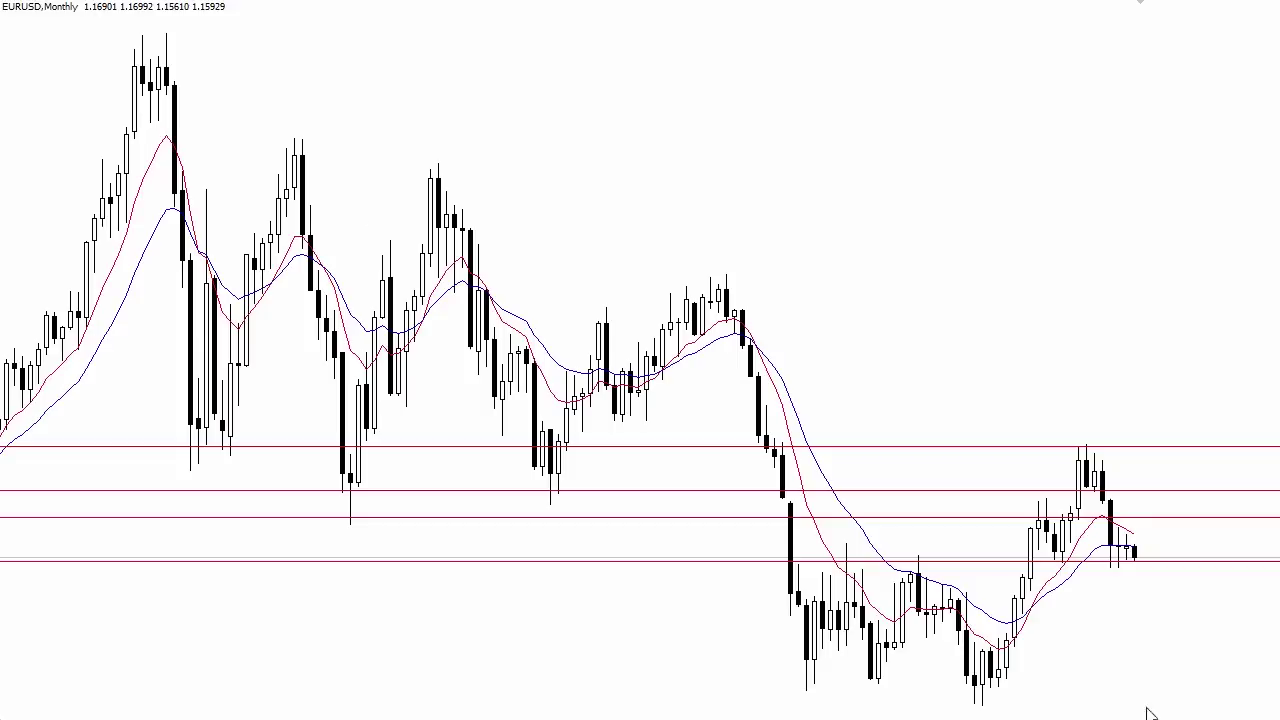
# Mark the major swing highs and lows across the EURUSD monthly chart in red, and clear the marks
pyautogui.moveTo(120, 31); pyautogui.dragTo(168, 32)
pyautogui.moveTo(182, 467); pyautogui.dragTo(208, 467)
pyautogui.moveTo(326, 517); pyautogui.dragTo(370, 517)
pyautogui.moveTo(282, 142); pyautogui.dragTo(312, 142)
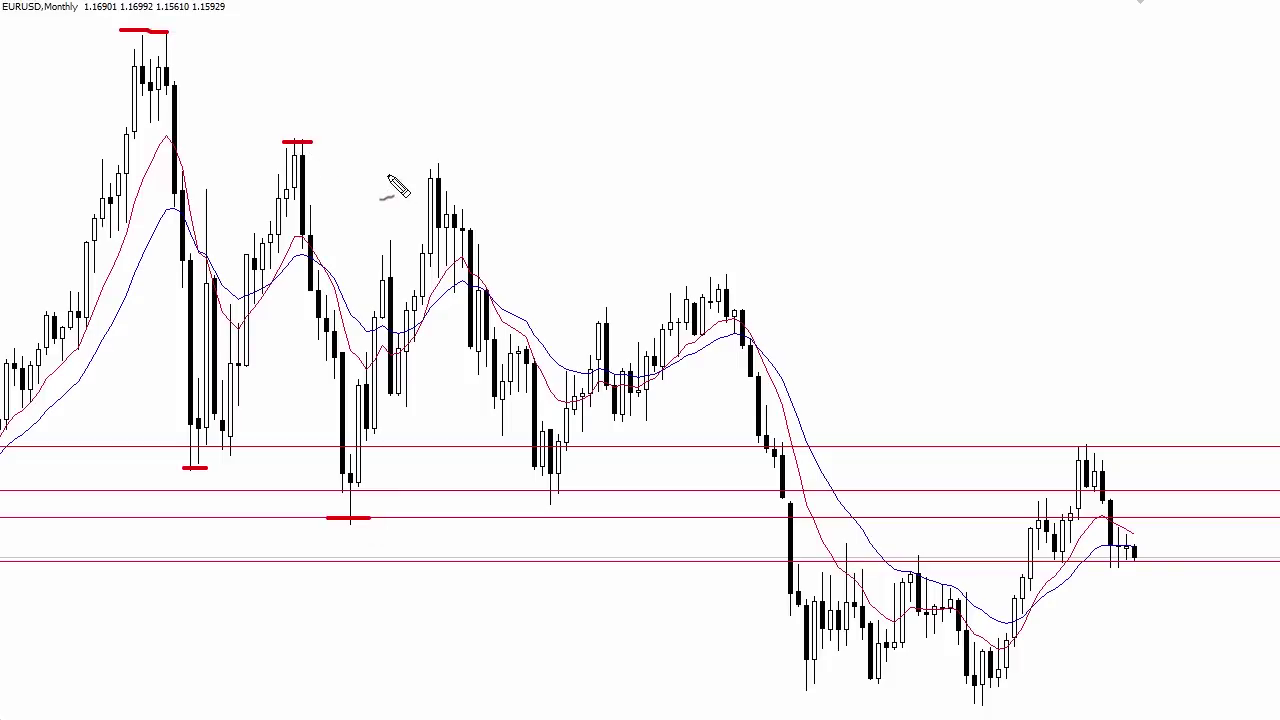
pyautogui.moveTo(406, 170); pyautogui.dragTo(462, 171)
pyautogui.moveTo(698, 281); pyautogui.dragTo(782, 280)
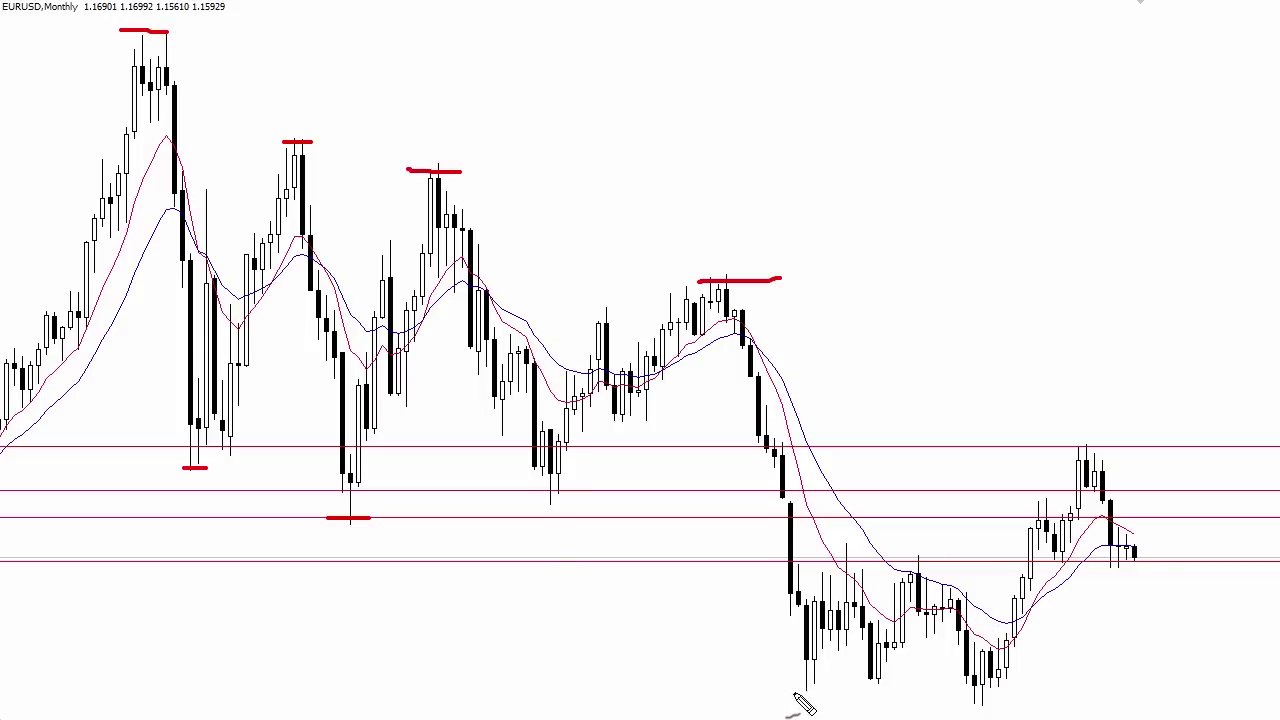
pyautogui.moveTo(790, 692); pyautogui.dragTo(812, 692)
pyautogui.moveTo(956, 700); pyautogui.dragTo(988, 700)
pyautogui.moveTo(1048, 449); pyautogui.dragTo(1106, 449)
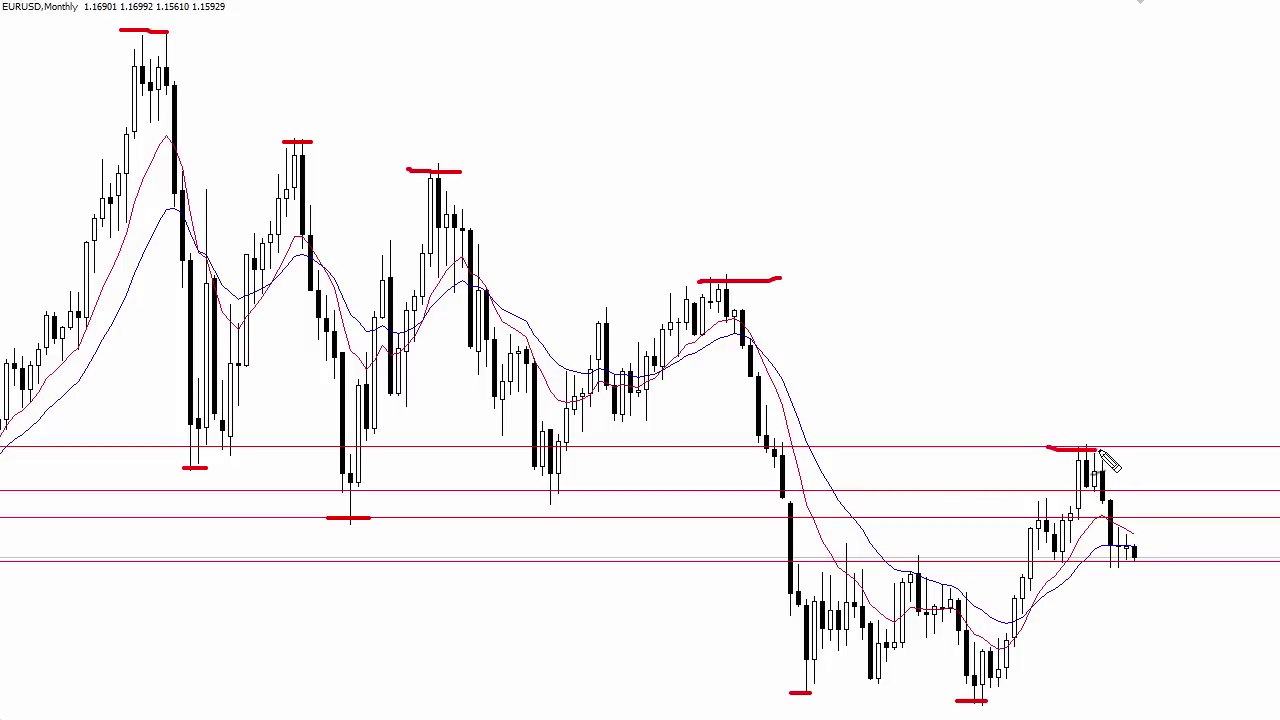
pyautogui.press('Escape')
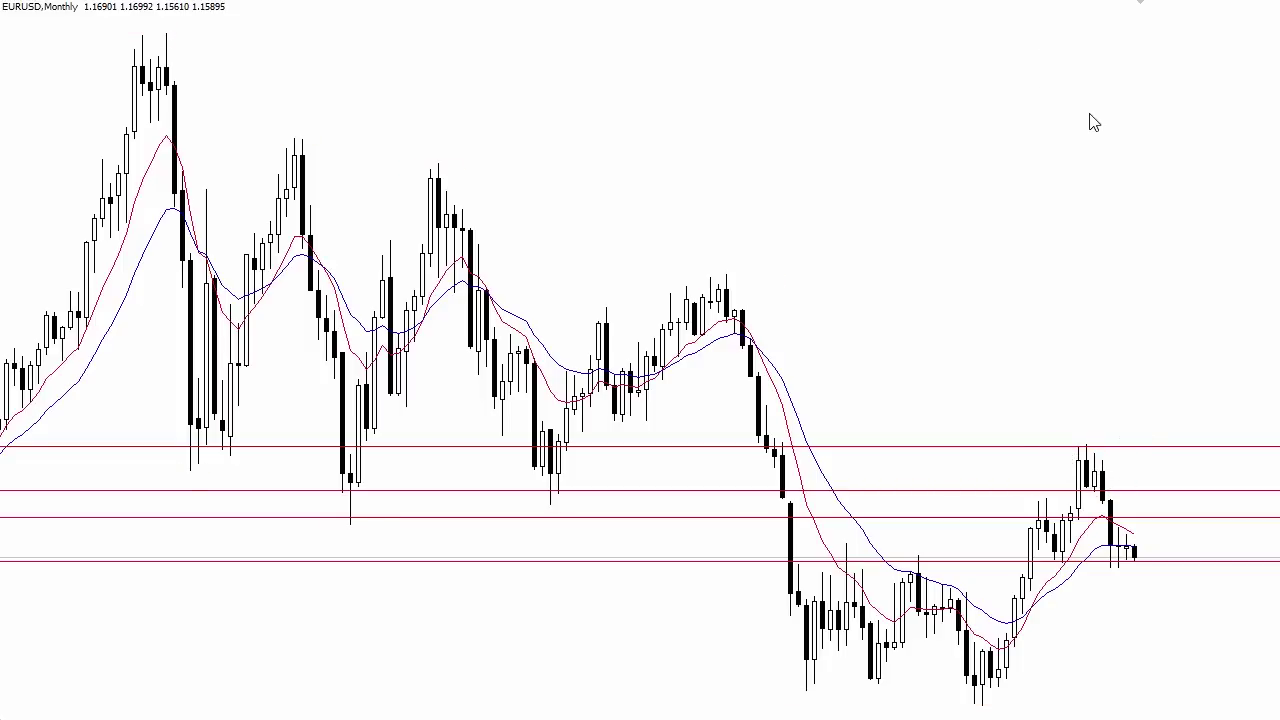
# Return EURUSD to the daily chart and temporarily mark the early rally's swing highs and lows in red
pyautogui.click(606, 17)
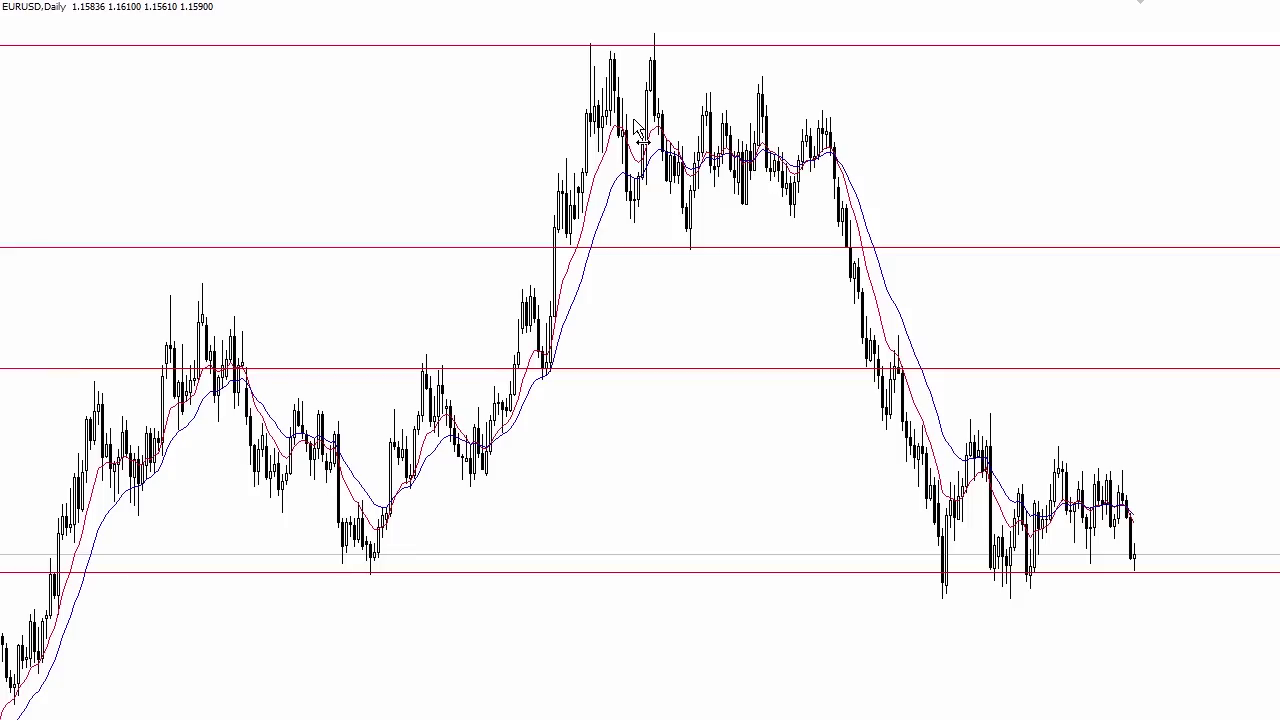
pyautogui.moveTo(520, 150); pyautogui.dragTo(919, 100)
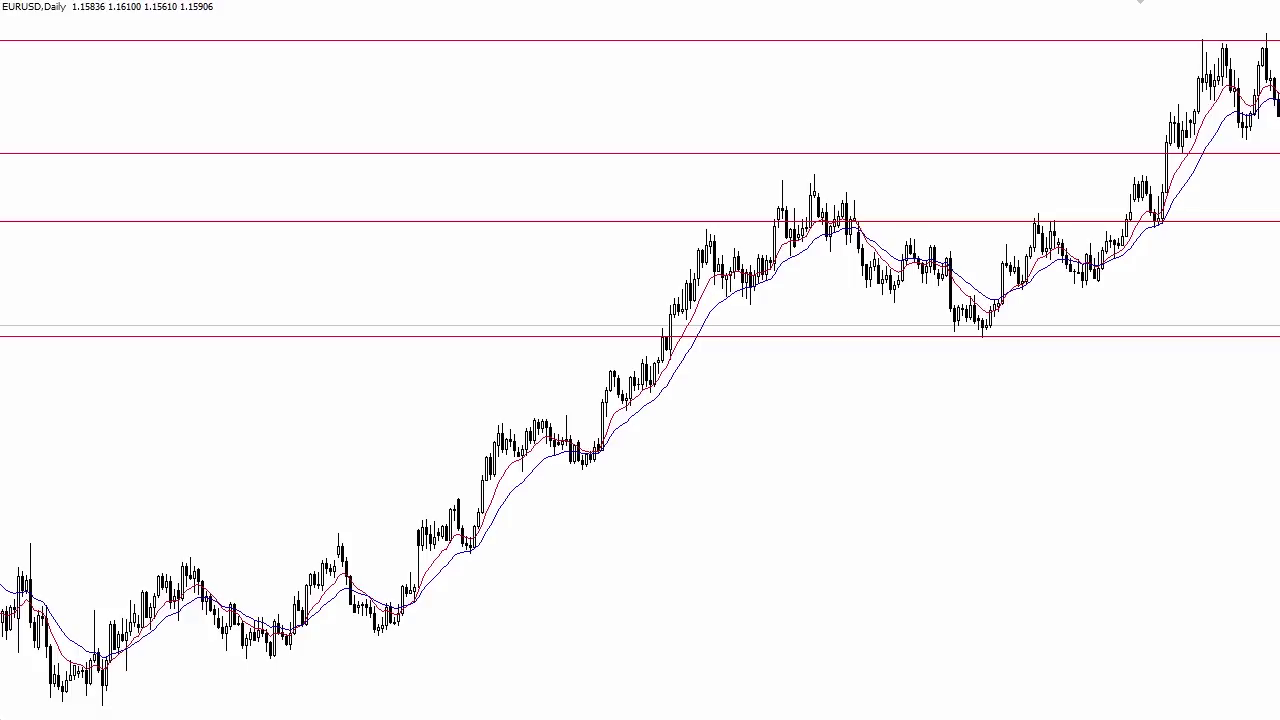
pyautogui.moveTo(66, 709); pyautogui.dragTo(93, 709)
pyautogui.moveTo(168, 561); pyautogui.dragTo(190, 561)
pyautogui.moveTo(361, 638); pyautogui.dragTo(380, 638)
pyautogui.moveTo(262, 660); pyautogui.dragTo(284, 660)
pyautogui.moveTo(322, 532); pyautogui.dragTo(335, 532)
pyautogui.moveTo(436, 504); pyautogui.dragTo(467, 504)
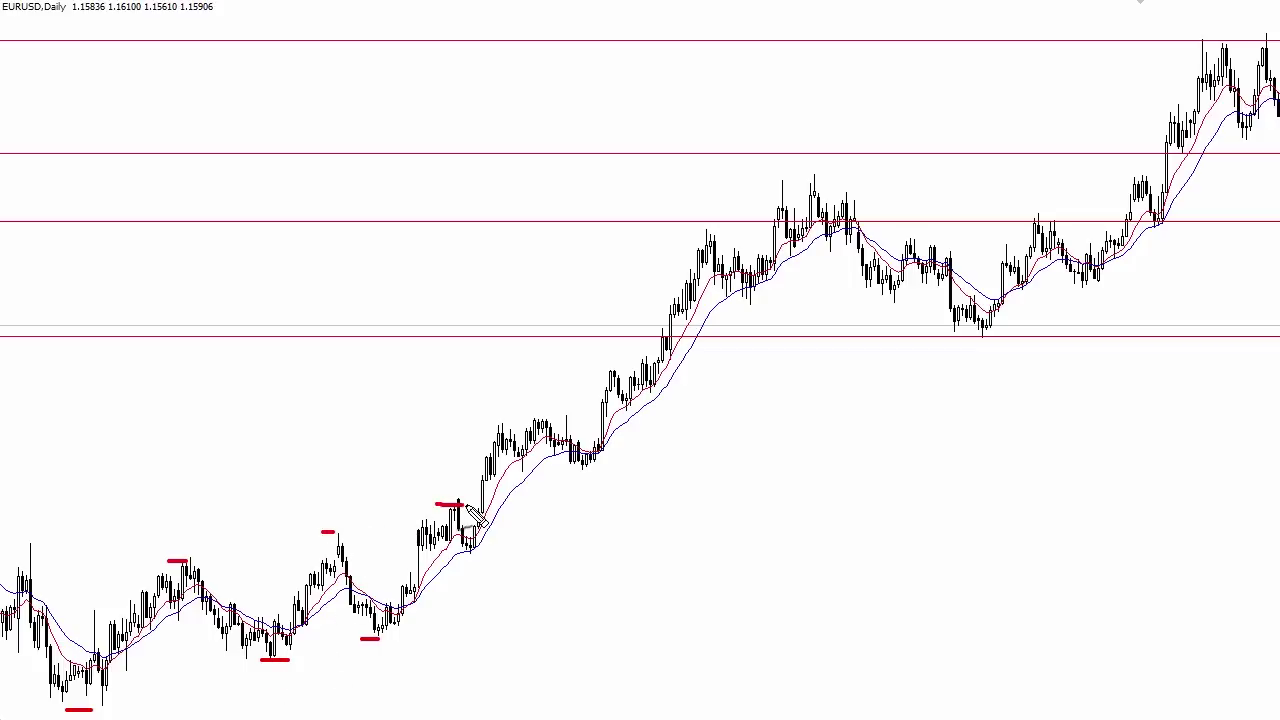
pyautogui.moveTo(520, 418); pyautogui.dragTo(550, 412)
pyautogui.press('Escape')
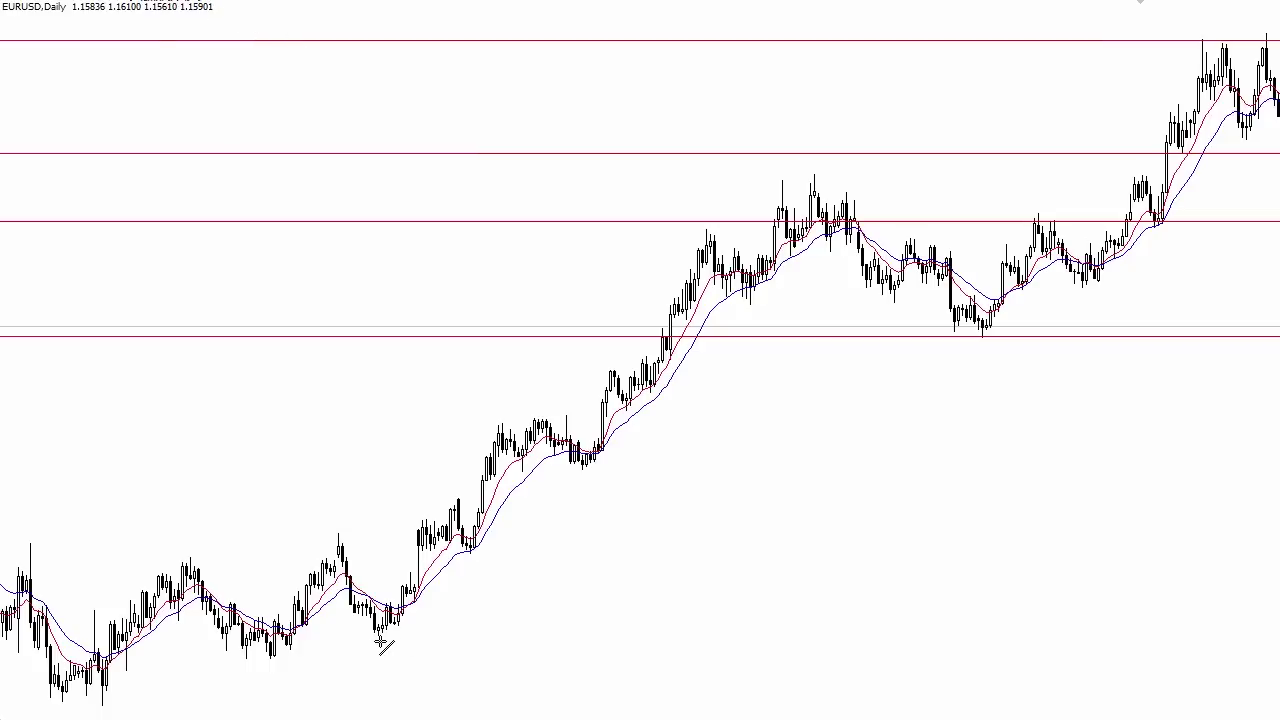
# Draw a rising trendline from the early rally's swing low along the later pullback lows, extended past the topping range, and fine-tune its start
pyautogui.moveTo(377, 637); pyautogui.dragTo(895, 308)
pyautogui.moveTo(958, 237); pyautogui.dragTo(1228, 89)
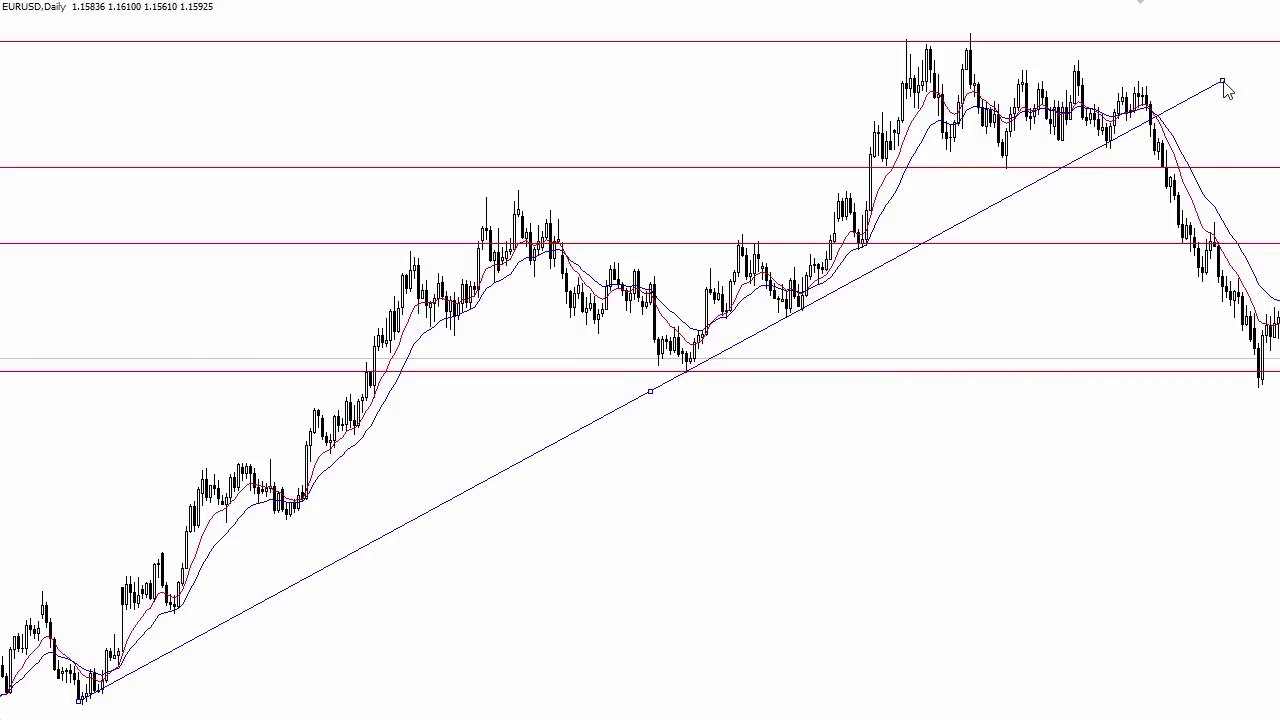
pyautogui.moveTo(76, 707); pyautogui.dragTo(73, 709)
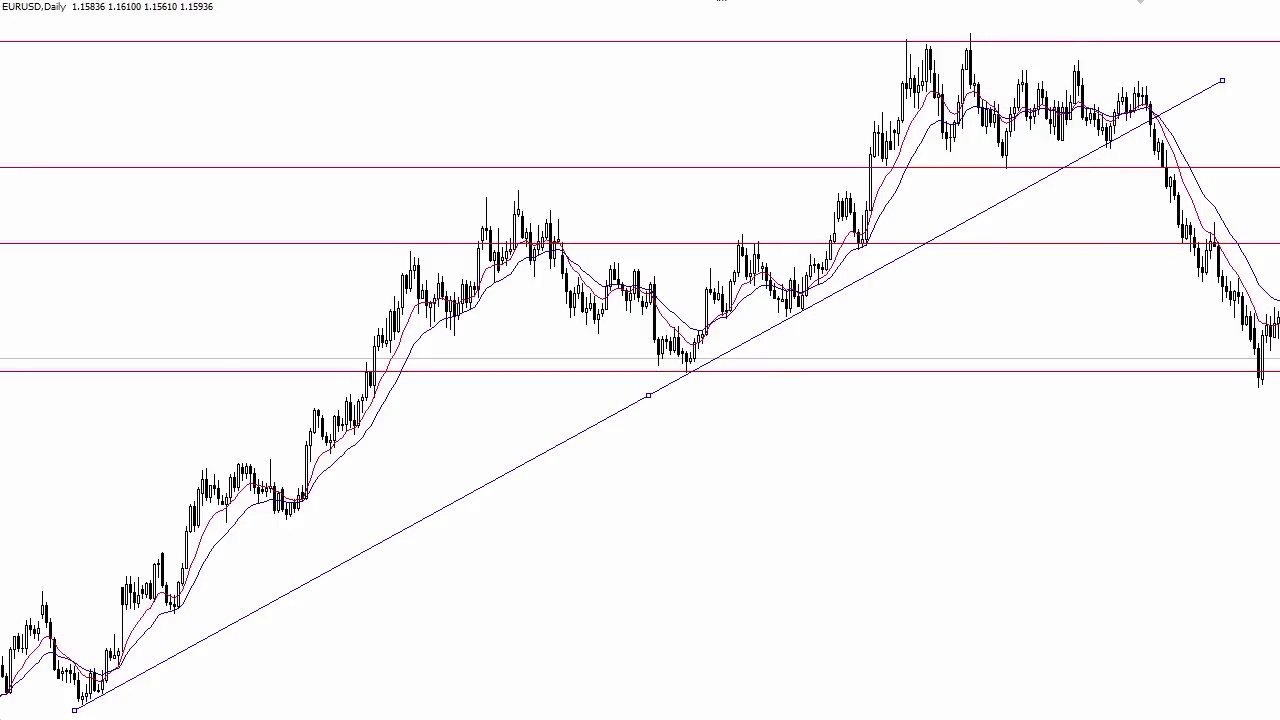
# Enlarge the trendline area and mark its three touches, the breakdown candle and the decline after the break in red
pyautogui.scroll(5, 700, 86)
pyautogui.press('+')
pyautogui.press('+')
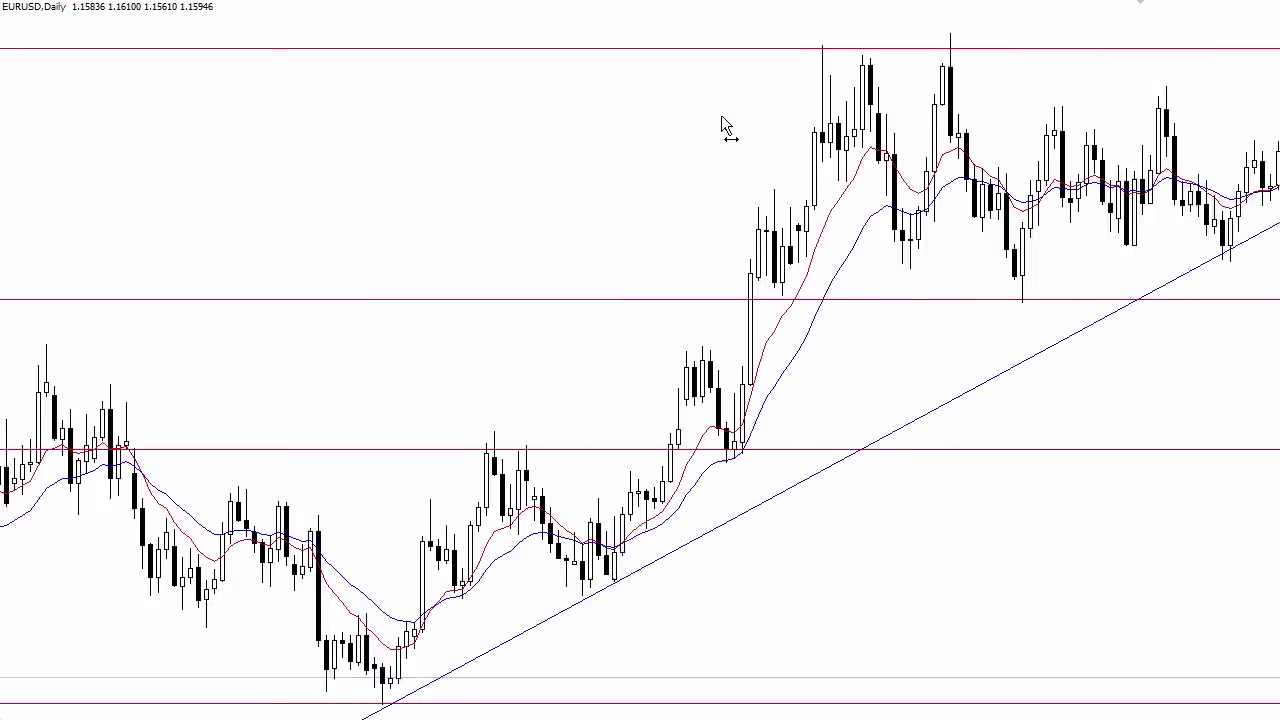
pyautogui.moveTo(721, 115); pyautogui.dragTo(556, 132)
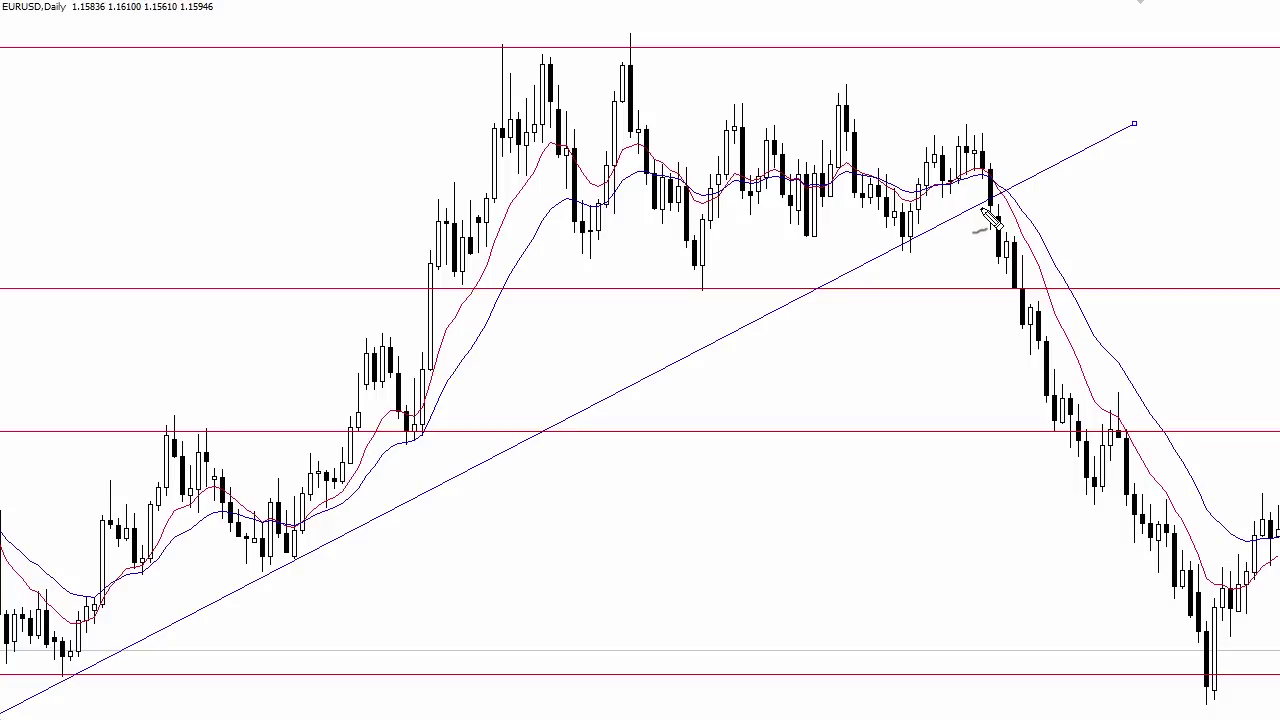
pyautogui.moveTo(980, 207); pyautogui.dragTo(1008, 207)
pyautogui.moveTo(48, 679); pyautogui.dragTo(67, 679)
pyautogui.moveTo(260, 573); pyautogui.dragTo(288, 553)
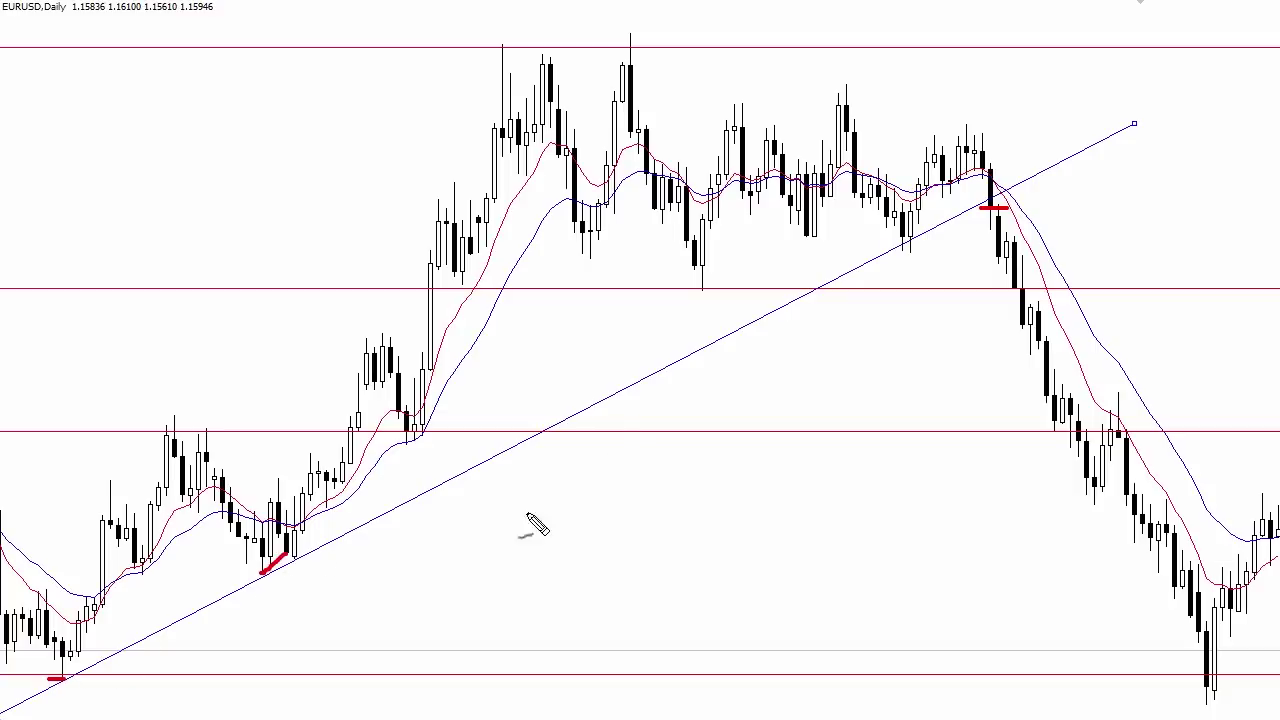
pyautogui.moveTo(897, 243)
pyautogui.mouseDown()
pyautogui.moveTo(911, 243)
pyautogui.moveTo(973, 345)
pyautogui.moveTo(1013, 477)
pyautogui.mouseUp()
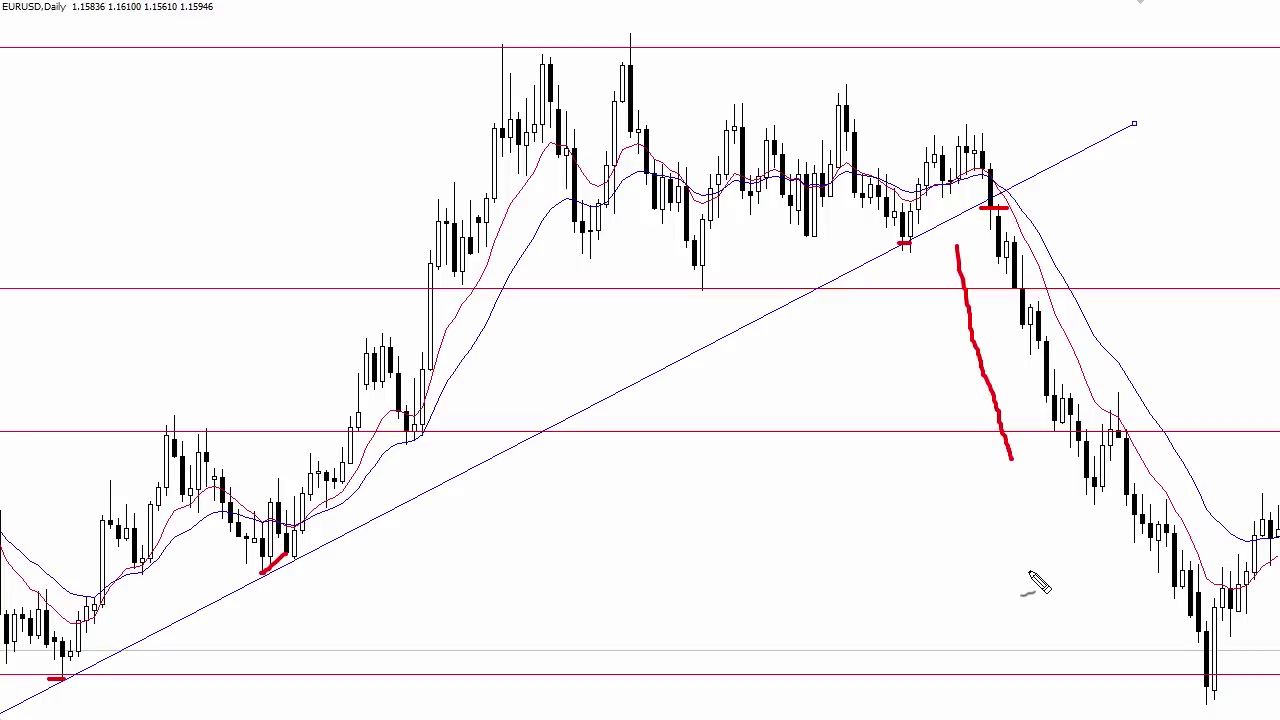
# Replace the red marks with one stroke tracing the decline from the trendline break toward the lowest support, and clear it
pyautogui.press('e')
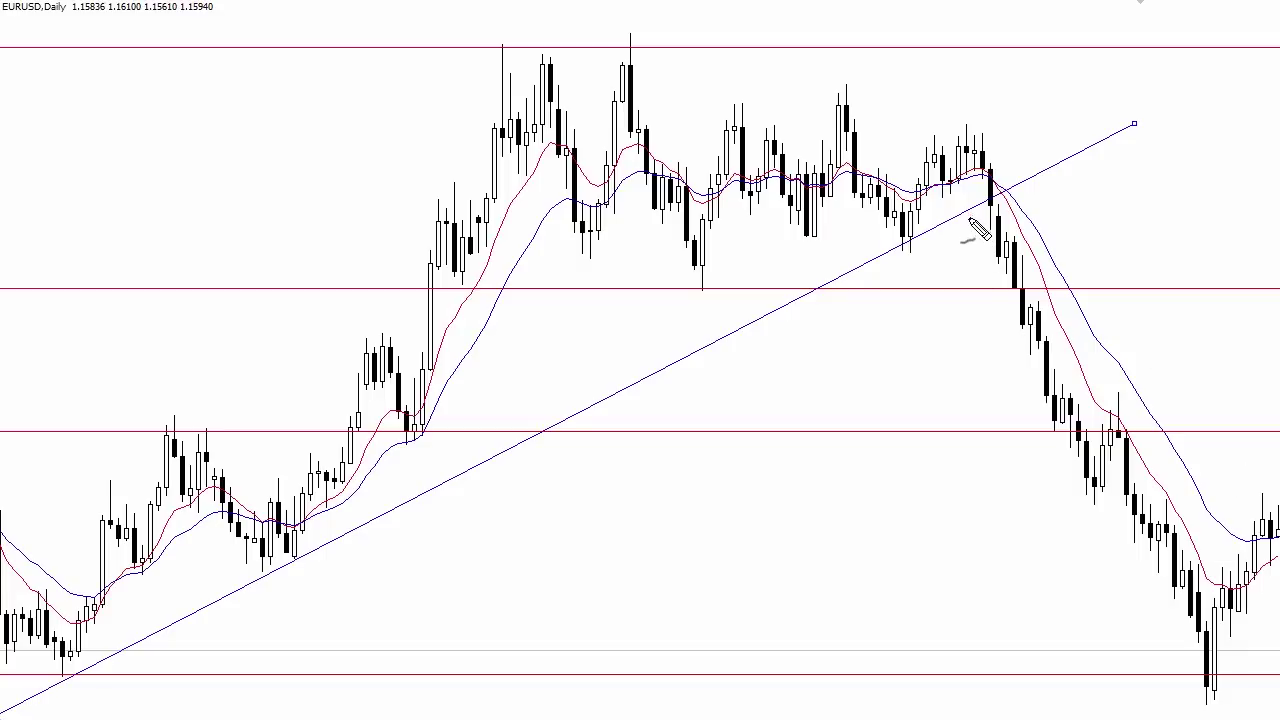
pyautogui.moveTo(969, 216); pyautogui.dragTo(1115, 650)
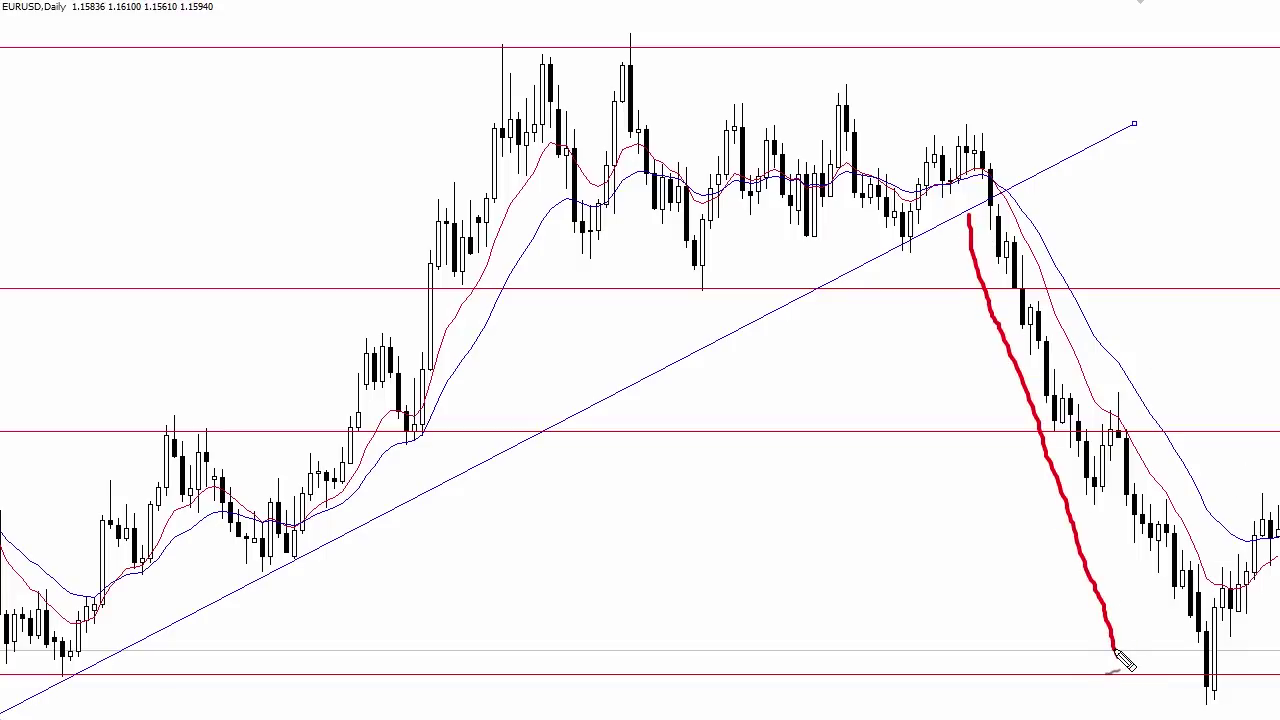
pyautogui.press('Escape')
# Enlarge the decline after the trendline break and nudge the horizontal level at its pullback slightly upward to fit the candle touches
pyautogui.press('+')
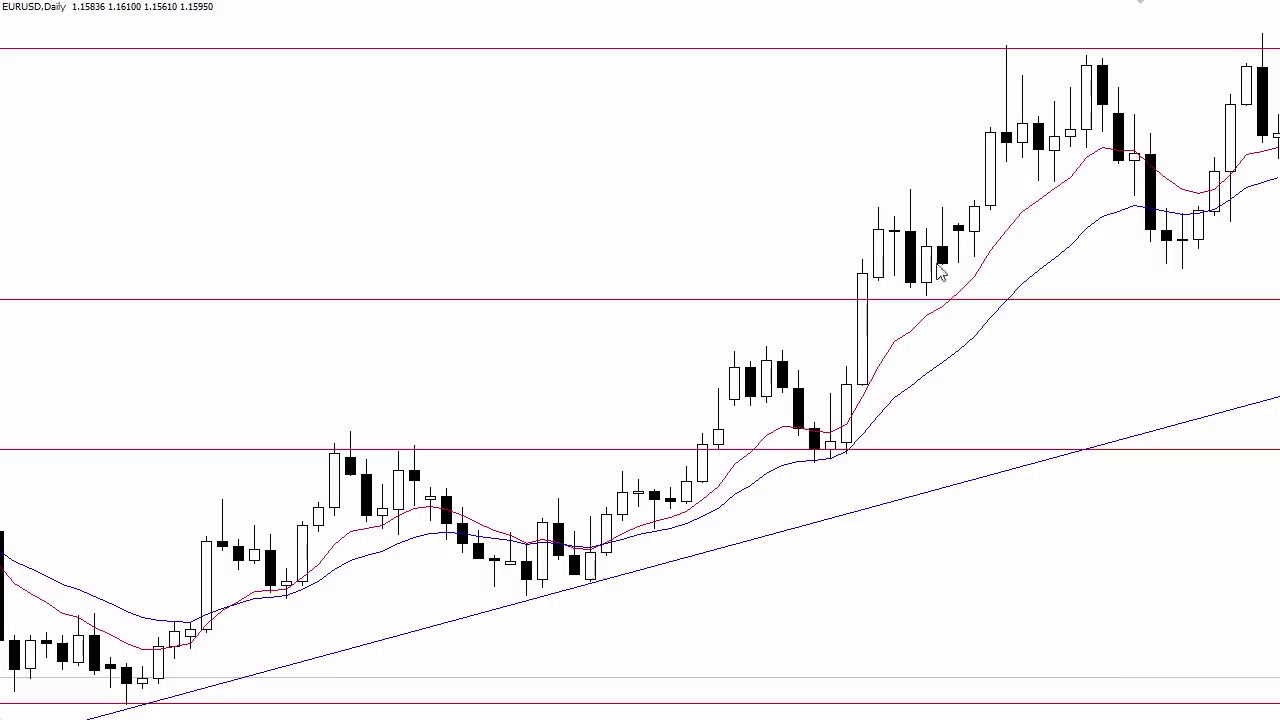
pyautogui.hscroll(5, 930, 215)
pyautogui.hscroll(5, 930, 215)
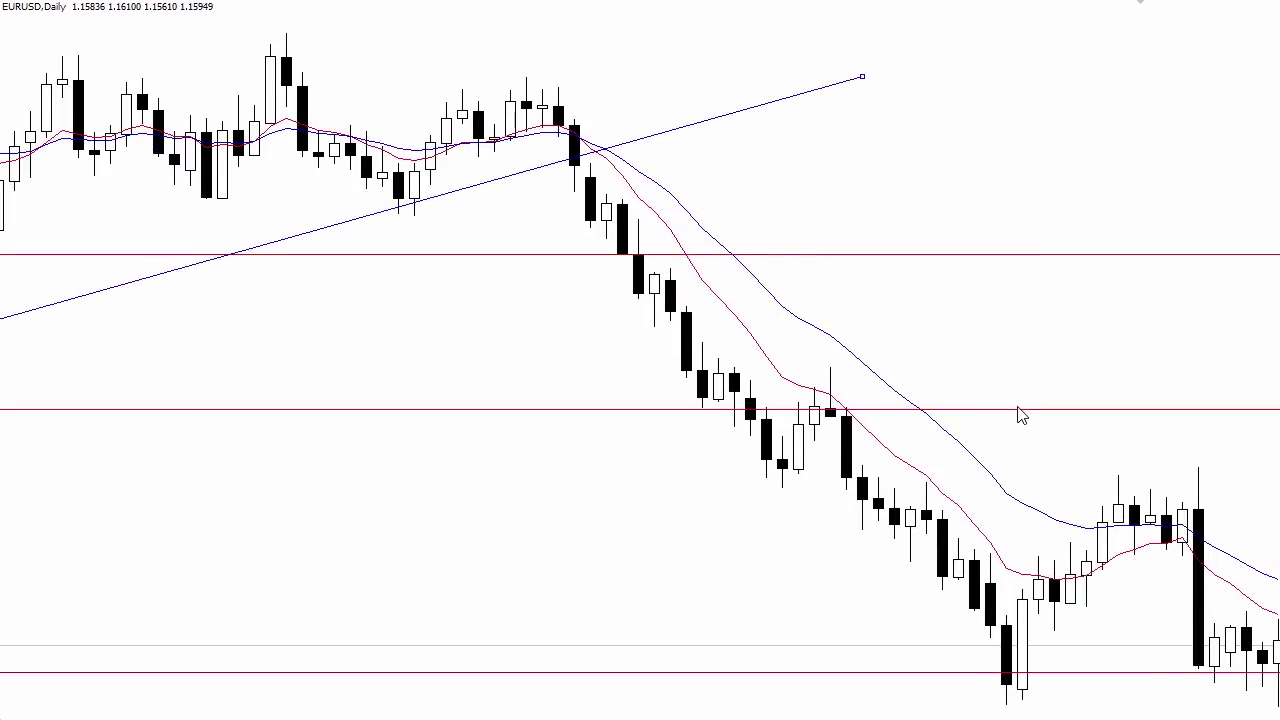
pyautogui.moveTo(1029, 409); pyautogui.dragTo(1034, 406)
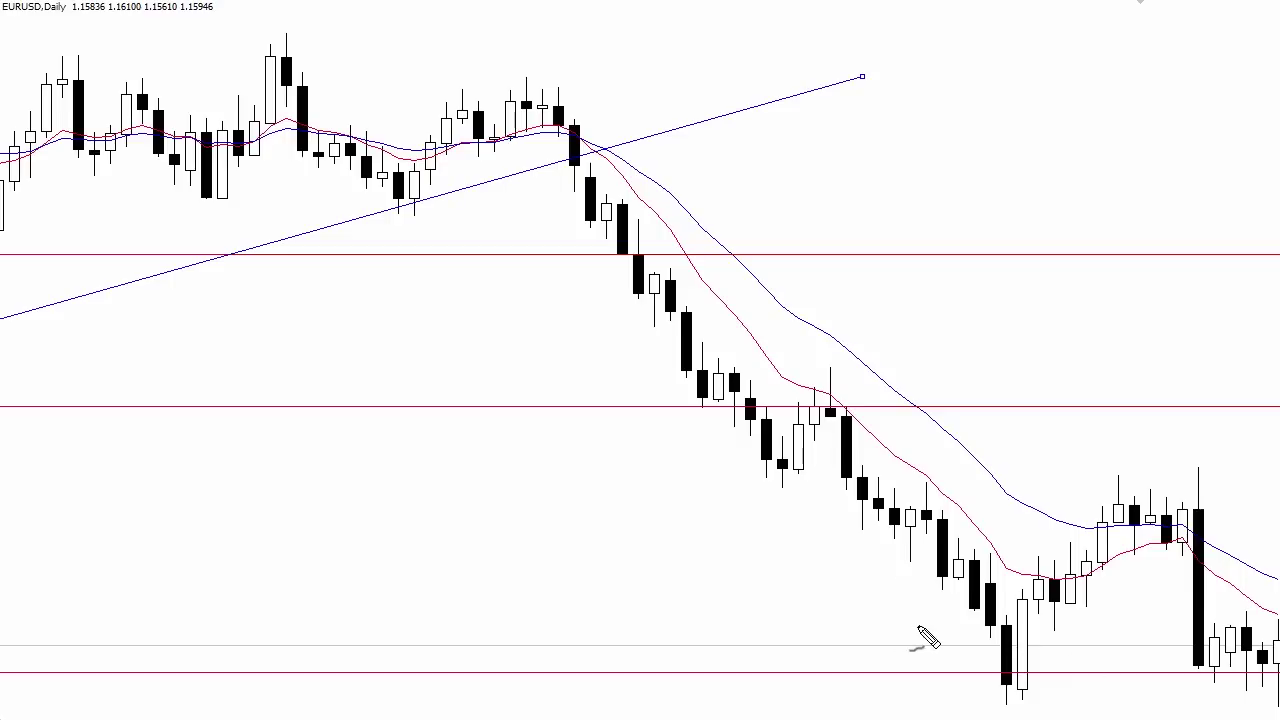
# Mark the support touch, break candle and pullback retest at the adjusted level in red, and clear the marks
pyautogui.moveTo(684, 407); pyautogui.dragTo(762, 417)
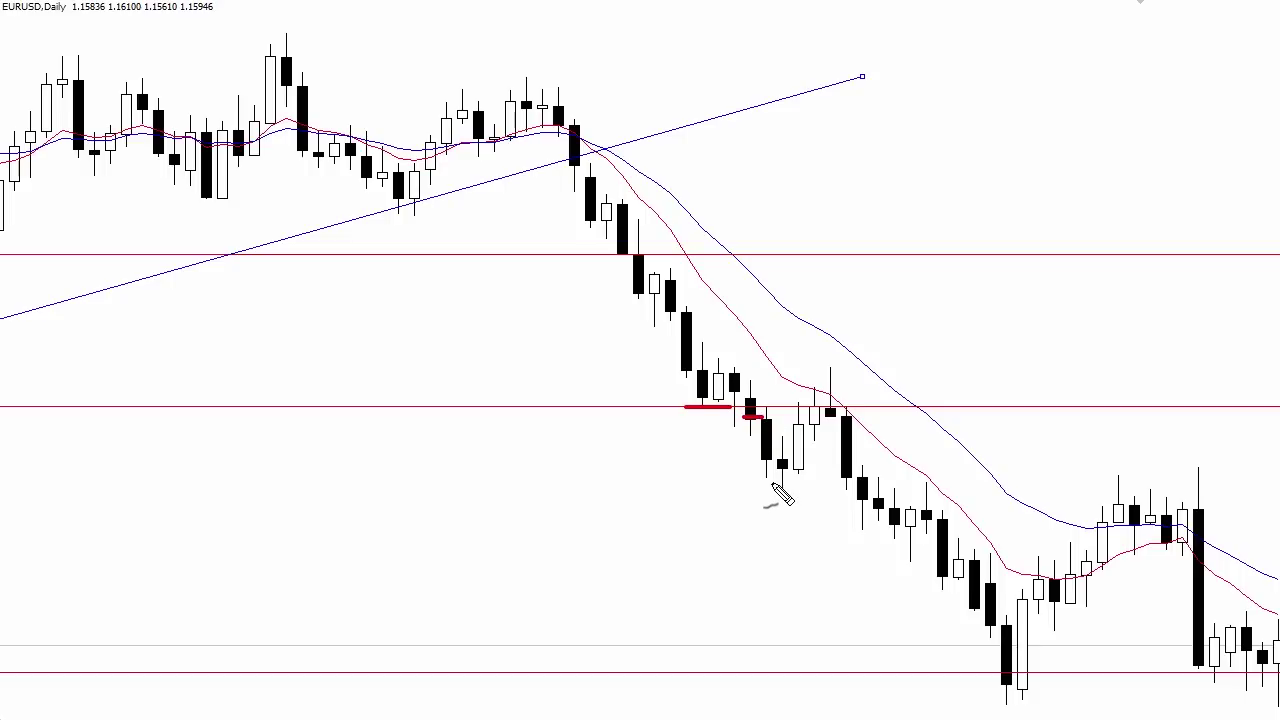
pyautogui.moveTo(780, 480)
pyautogui.mouseDown()
pyautogui.moveTo(789, 441)
pyautogui.moveTo(836, 407)
pyautogui.mouseUp()
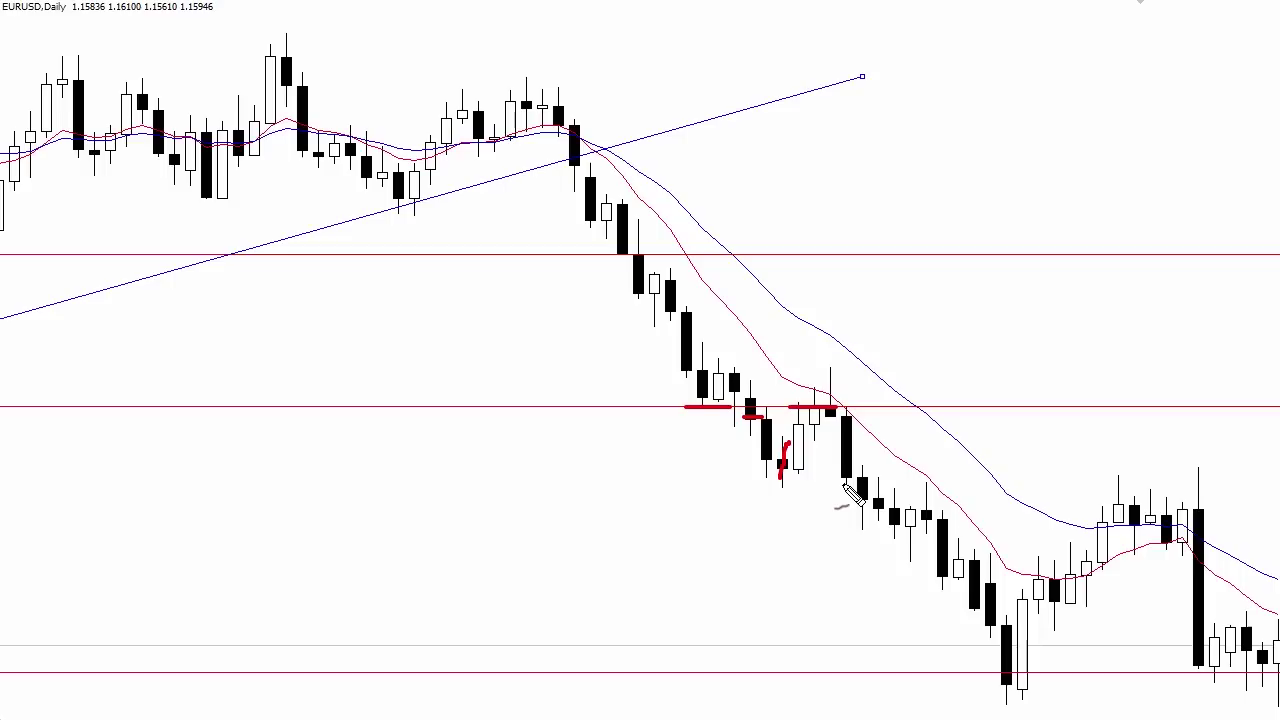
pyautogui.moveTo(827, 312); pyautogui.dragTo(828, 360)
pyautogui.press('e')
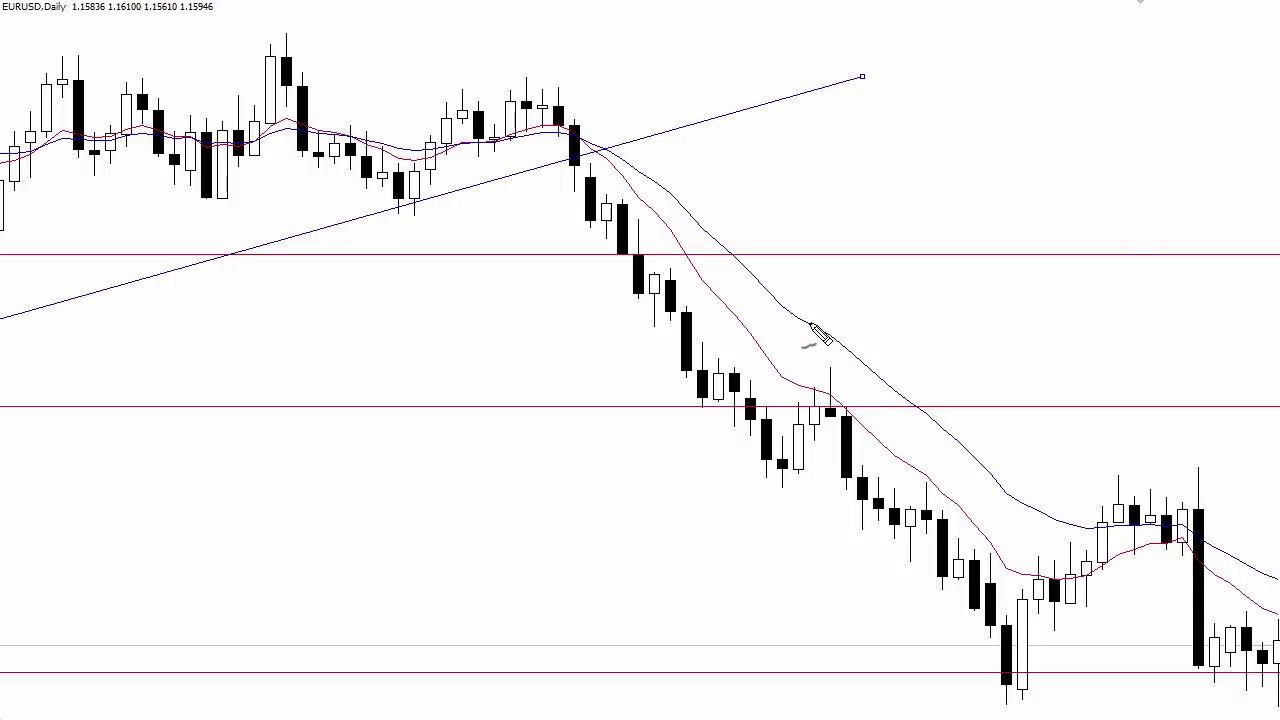
# Trace both moving averages near the retest and mark the pullback's high and low in red, and clear the marks
pyautogui.moveTo(806, 321)
pyautogui.mouseDown()
pyautogui.moveTo(843, 350)
pyautogui.moveTo(815, 381)
pyautogui.moveTo(847, 408)
pyautogui.mouseUp()
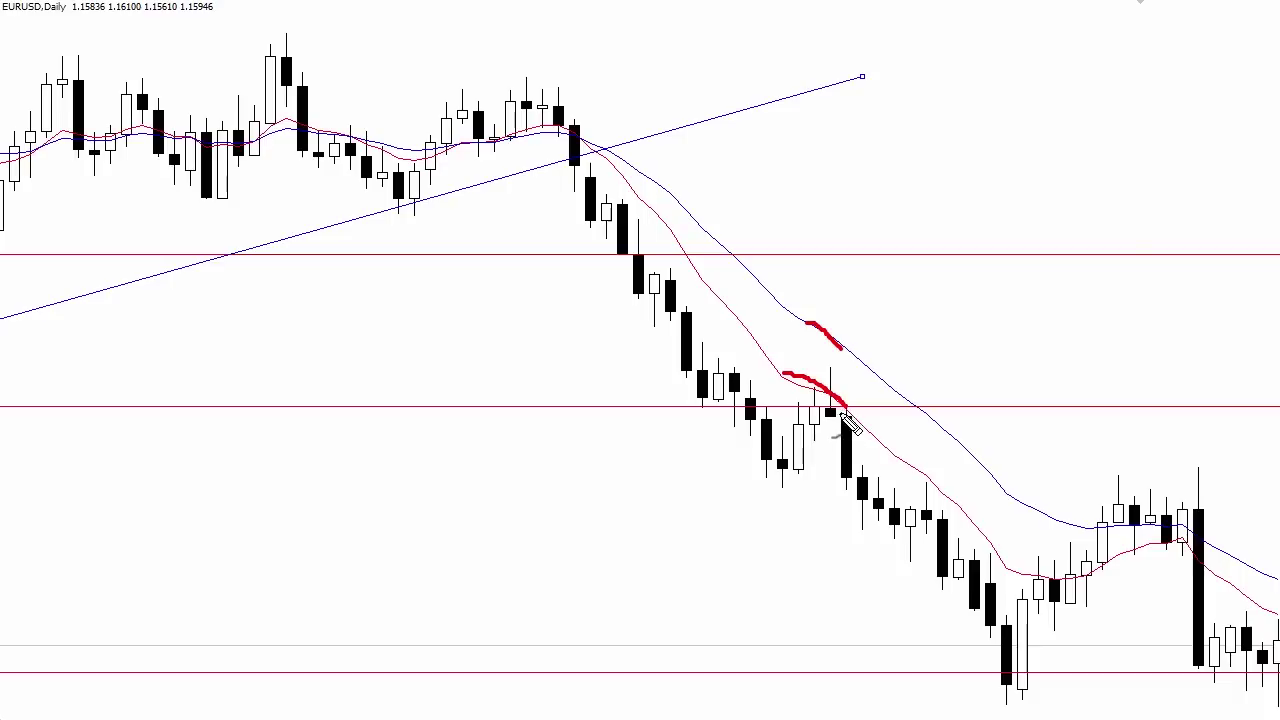
pyautogui.moveTo(846, 381)
pyautogui.mouseDown()
pyautogui.moveTo(820, 380)
pyautogui.moveTo(840, 380)
pyautogui.mouseUp()
pyautogui.moveTo(748, 463); pyautogui.dragTo(806, 464)
pyautogui.moveTo(783, 343); pyautogui.dragTo(783, 470)
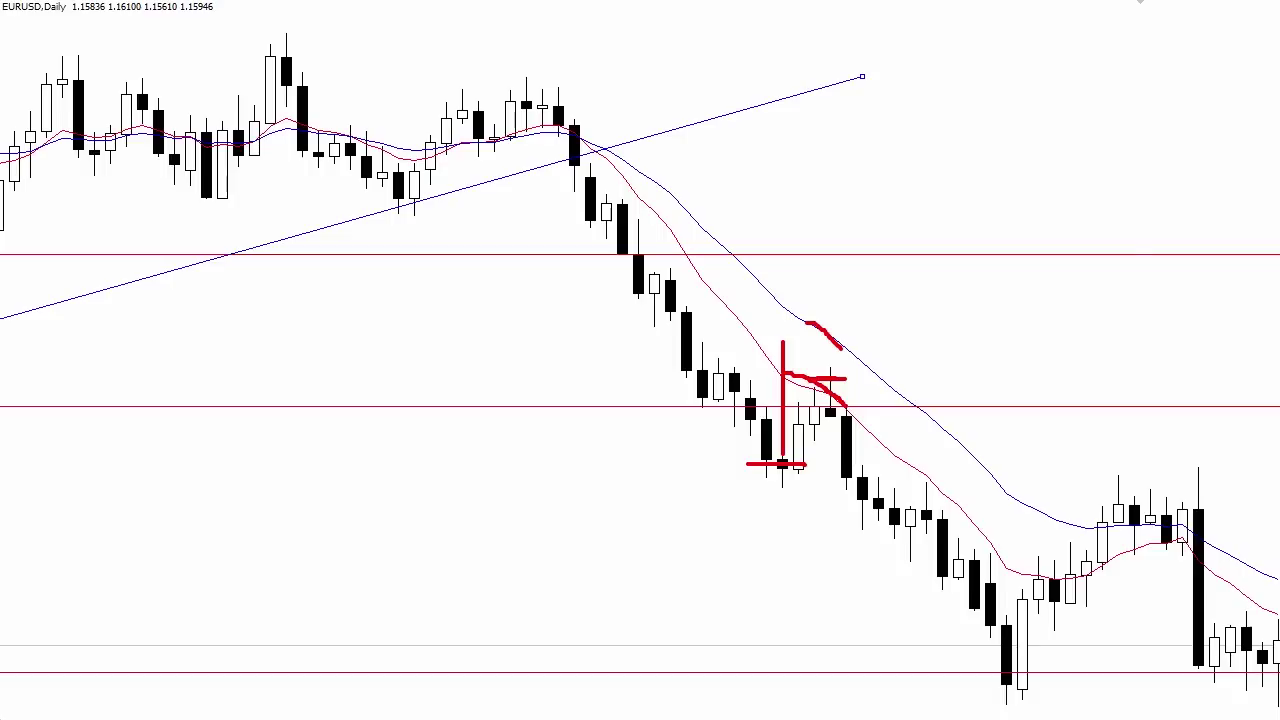
pyautogui.press('Escape')
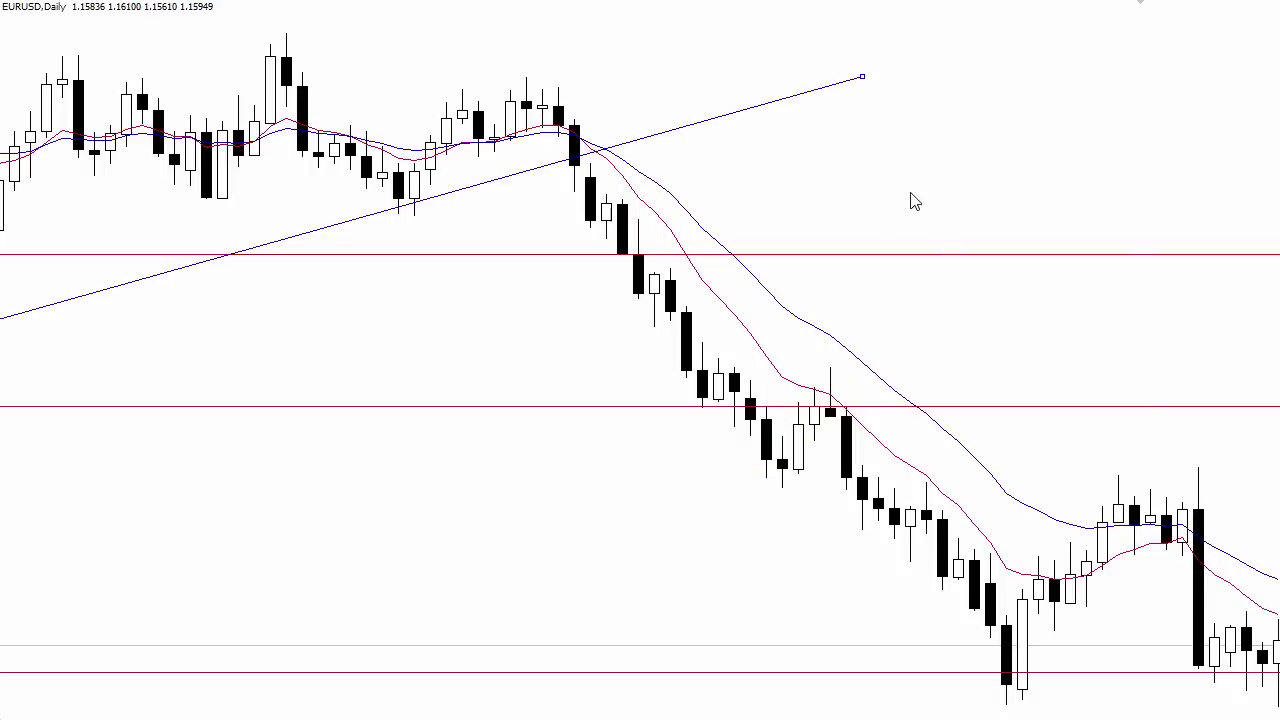
# Enlarge the retest area, mark the retest candle's levels and upper wick plus the following decline in red, and clear the marks
pyautogui.press('+')
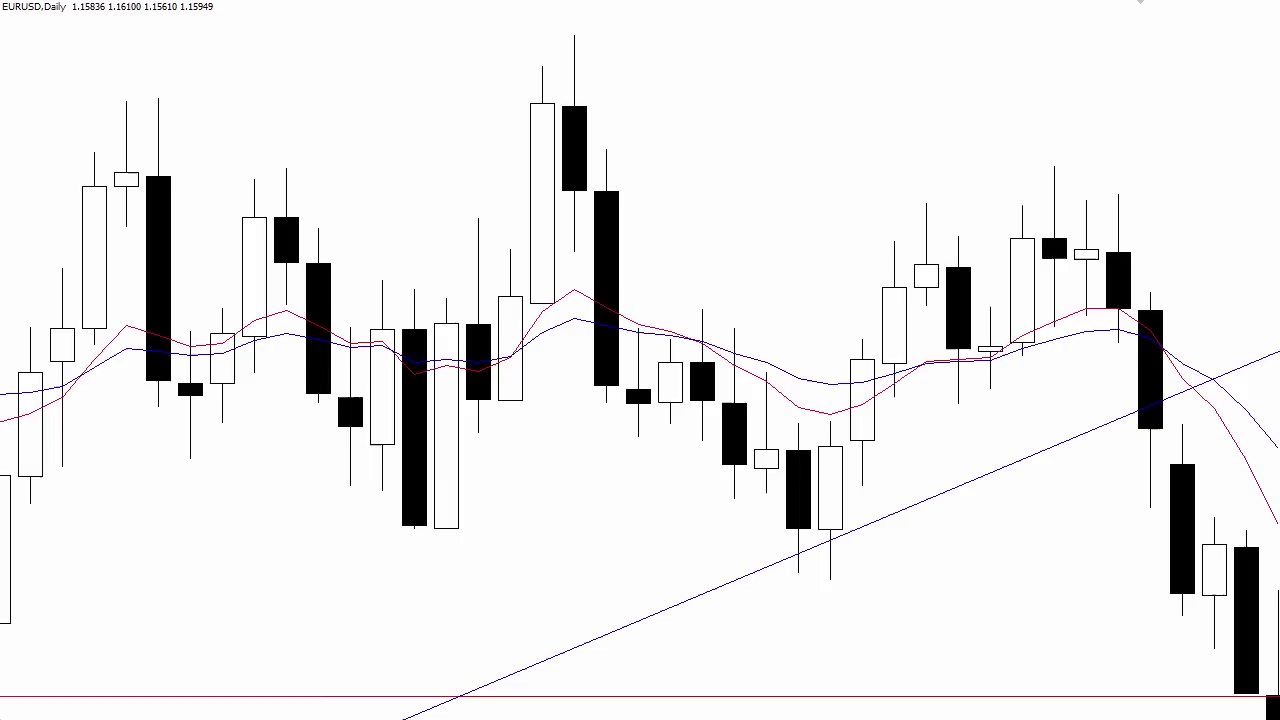
pyautogui.press('-')
pyautogui.press('+')
pyautogui.press('-')
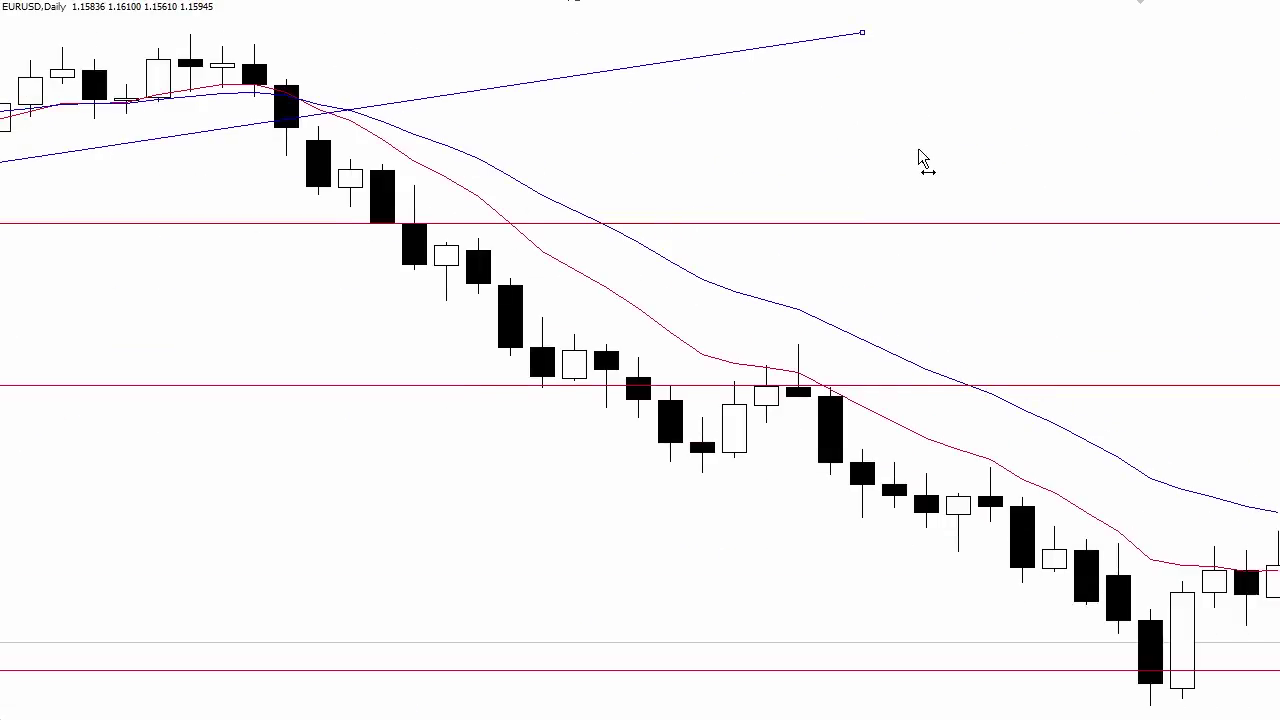
pyautogui.scroll(-3, 913, 148)
pyautogui.press('+')
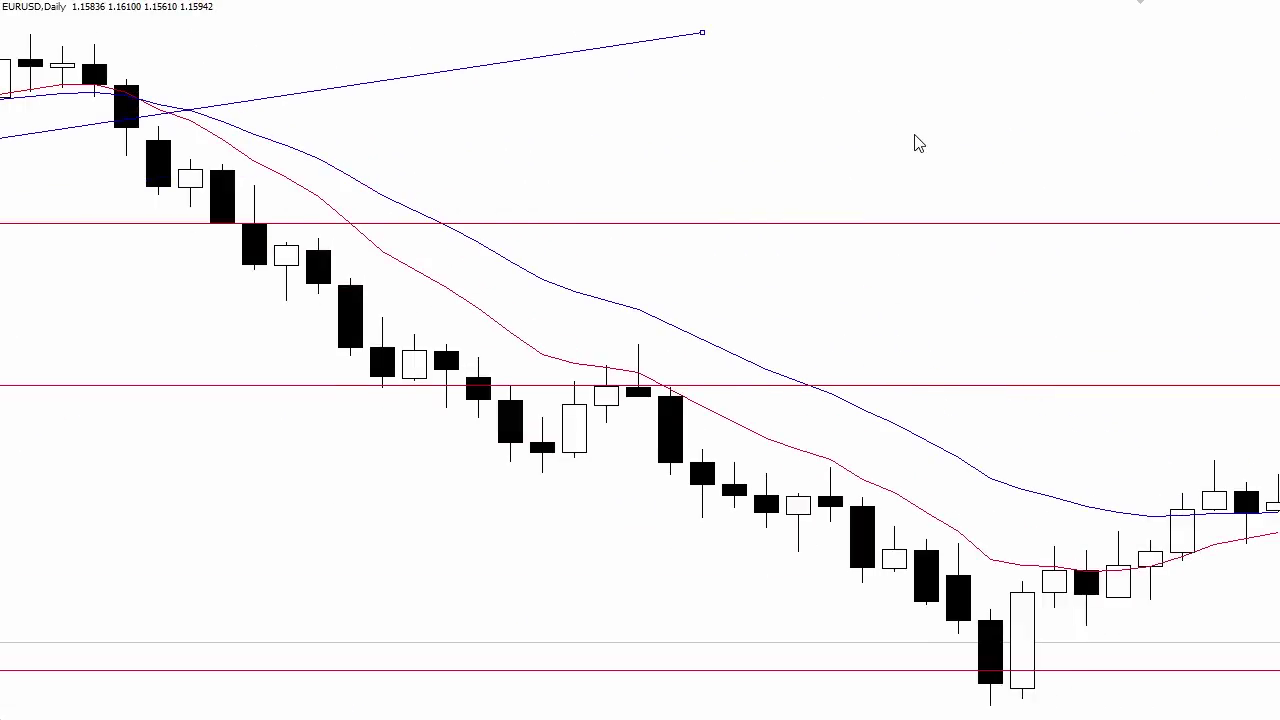
pyautogui.scroll(3, 918, 140)
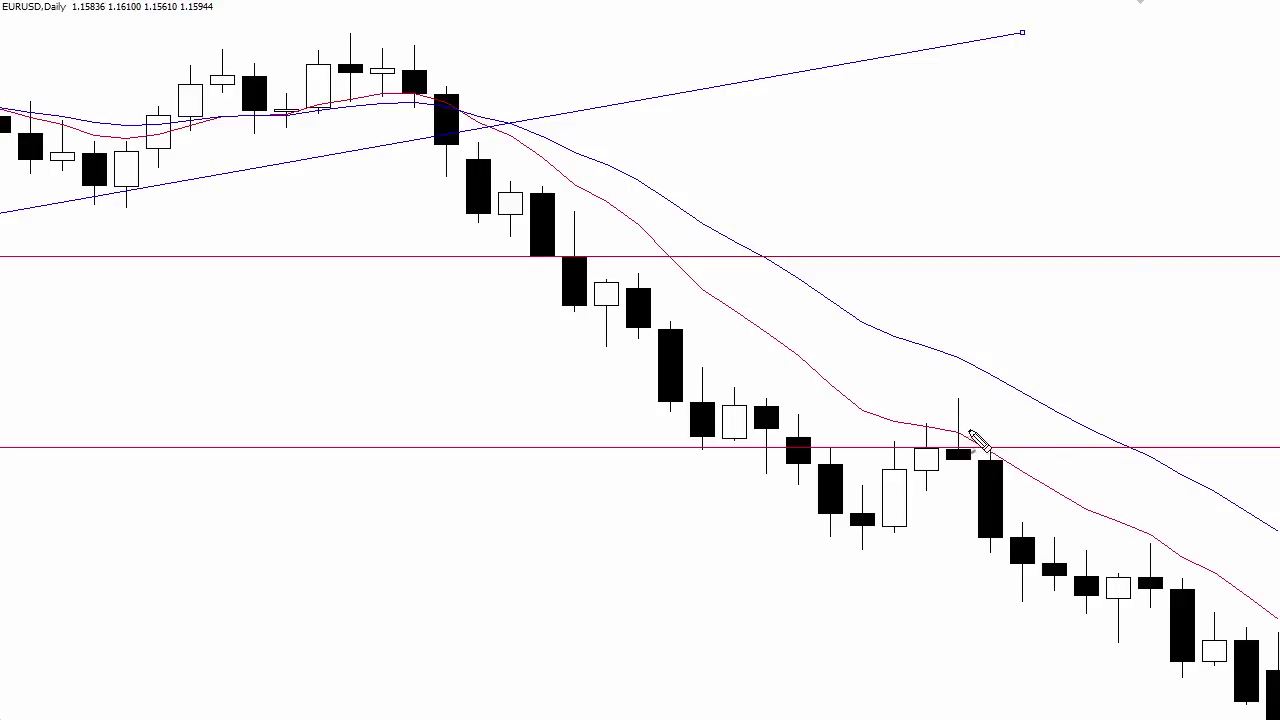
pyautogui.moveTo(932, 427); pyautogui.dragTo(1008, 427)
pyautogui.moveTo(926, 469)
pyautogui.mouseDown()
pyautogui.moveTo(1004, 469)
pyautogui.moveTo(992, 538)
pyautogui.moveTo(1118, 635)
pyautogui.mouseUp()
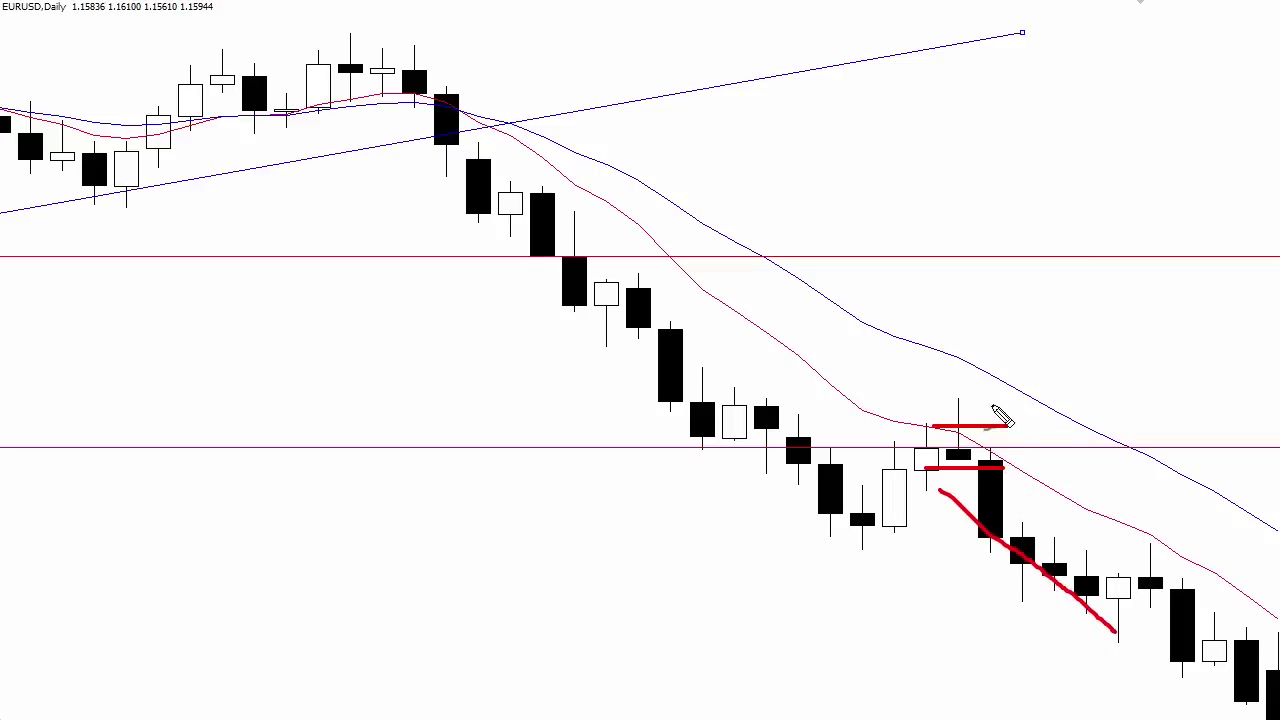
pyautogui.moveTo(928, 384); pyautogui.dragTo(974, 384)
pyautogui.press('Escape')
# Shrink the chart back and temporarily mark the early rally's starting swing low on the lowest horizontal support in red
pyautogui.scroll(-5, 1110, 560)
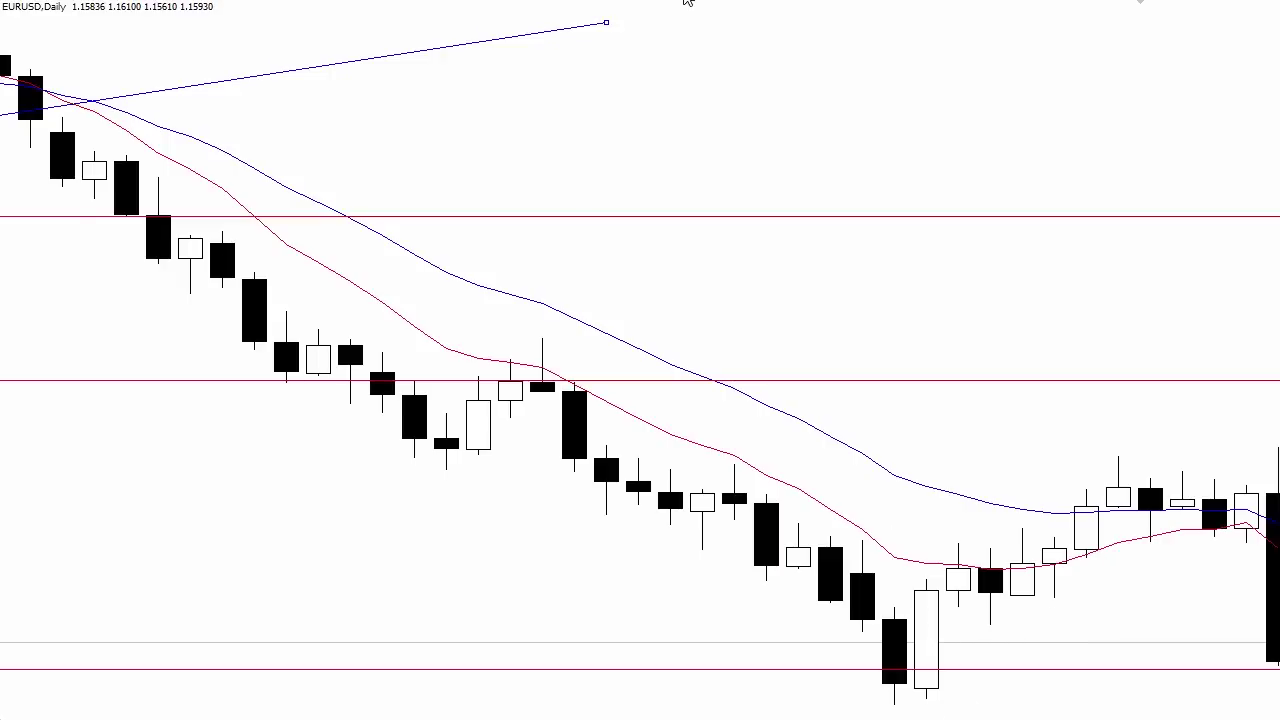
pyautogui.press('-')
pyautogui.scroll(10, 566, 77)
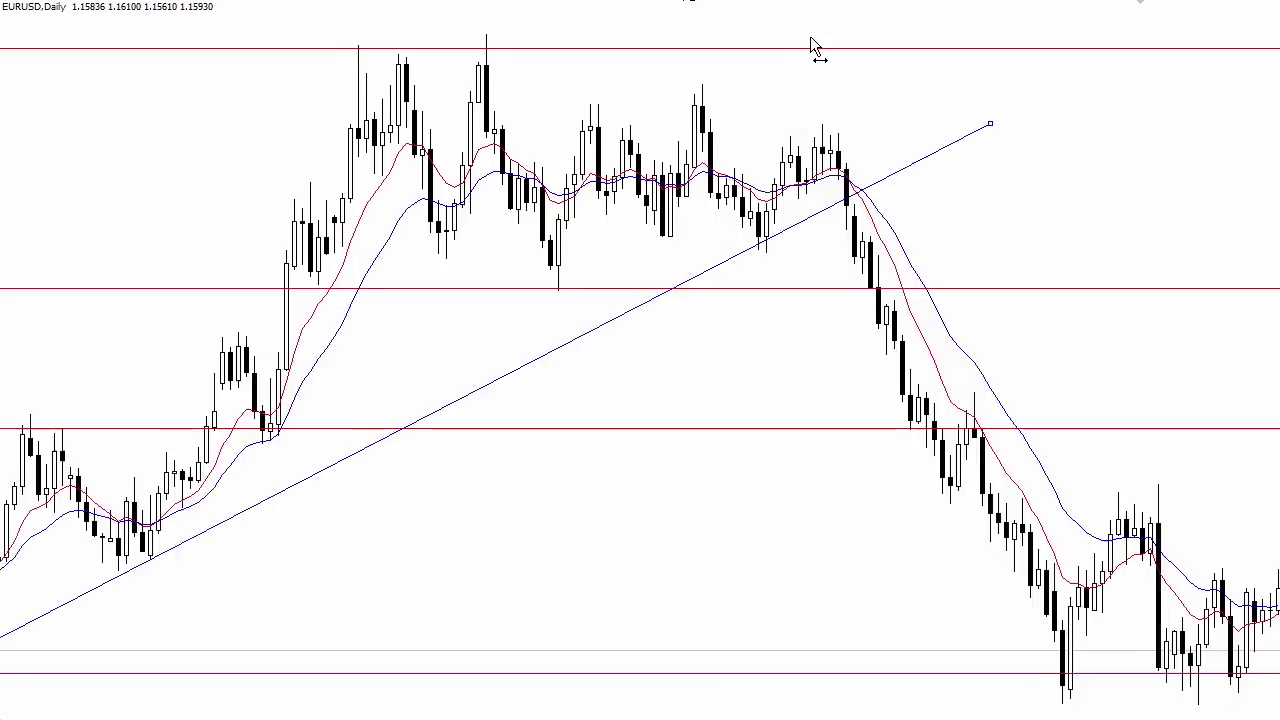
pyautogui.scroll(3, 636, 90)
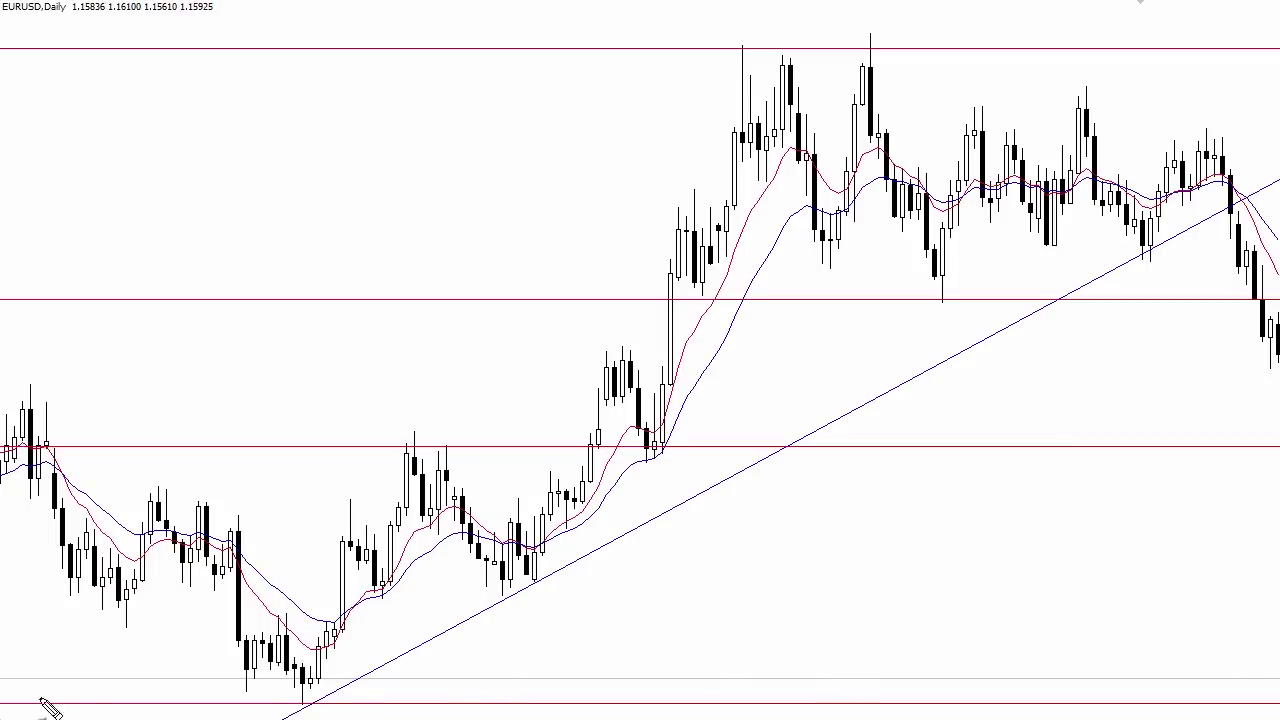
pyautogui.moveTo(268, 706)
pyautogui.mouseDown()
pyautogui.moveTo(329, 697)
pyautogui.moveTo(310, 705)
pyautogui.mouseUp()
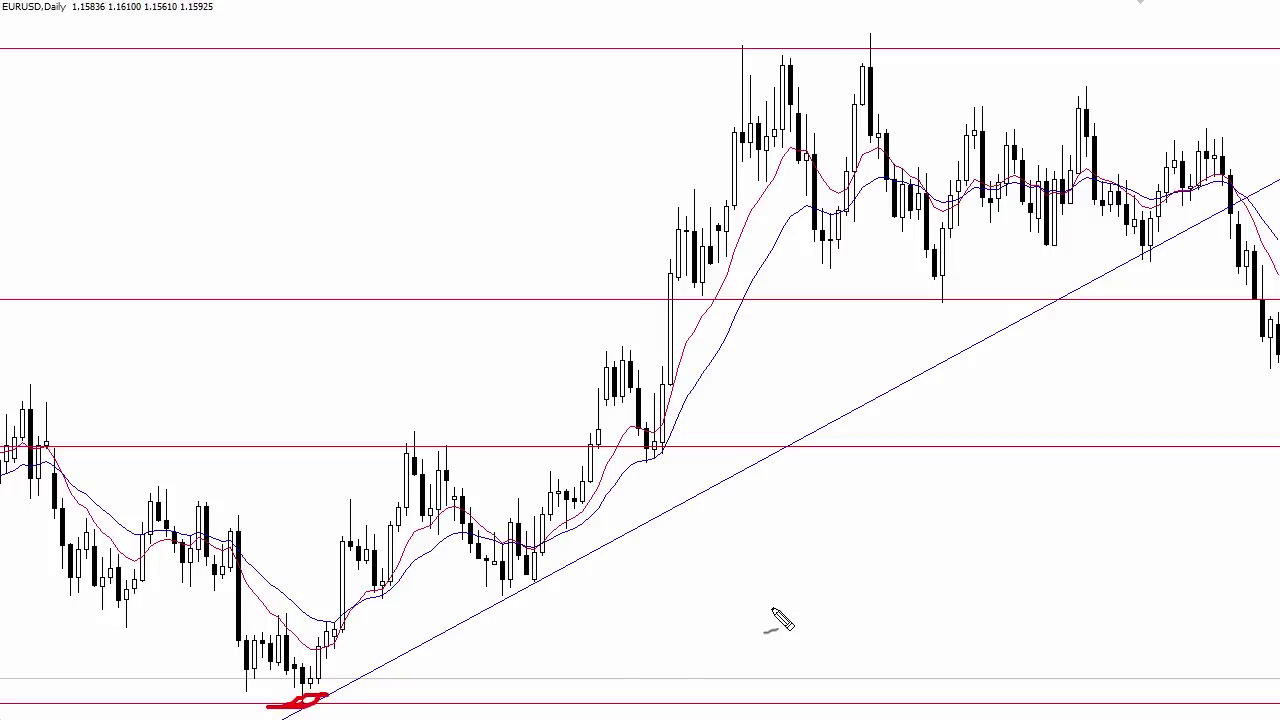
pyautogui.moveTo(966, 571); pyautogui.dragTo(723, 543)
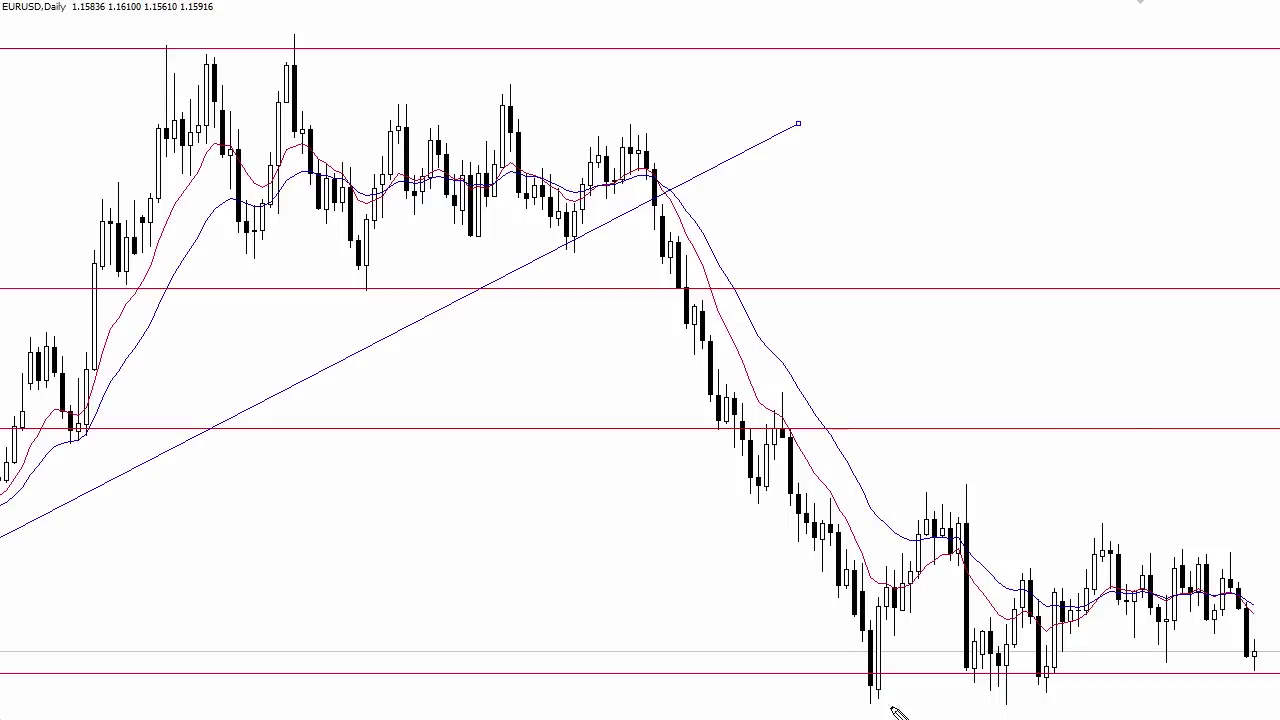
# Mark the decline's bottoms on the lowest support and the retest candle's high and low in red, and clear the marks
pyautogui.moveTo(834, 696)
pyautogui.mouseDown()
pyautogui.moveTo(904, 680)
pyautogui.moveTo(1045, 681)
pyautogui.mouseUp()
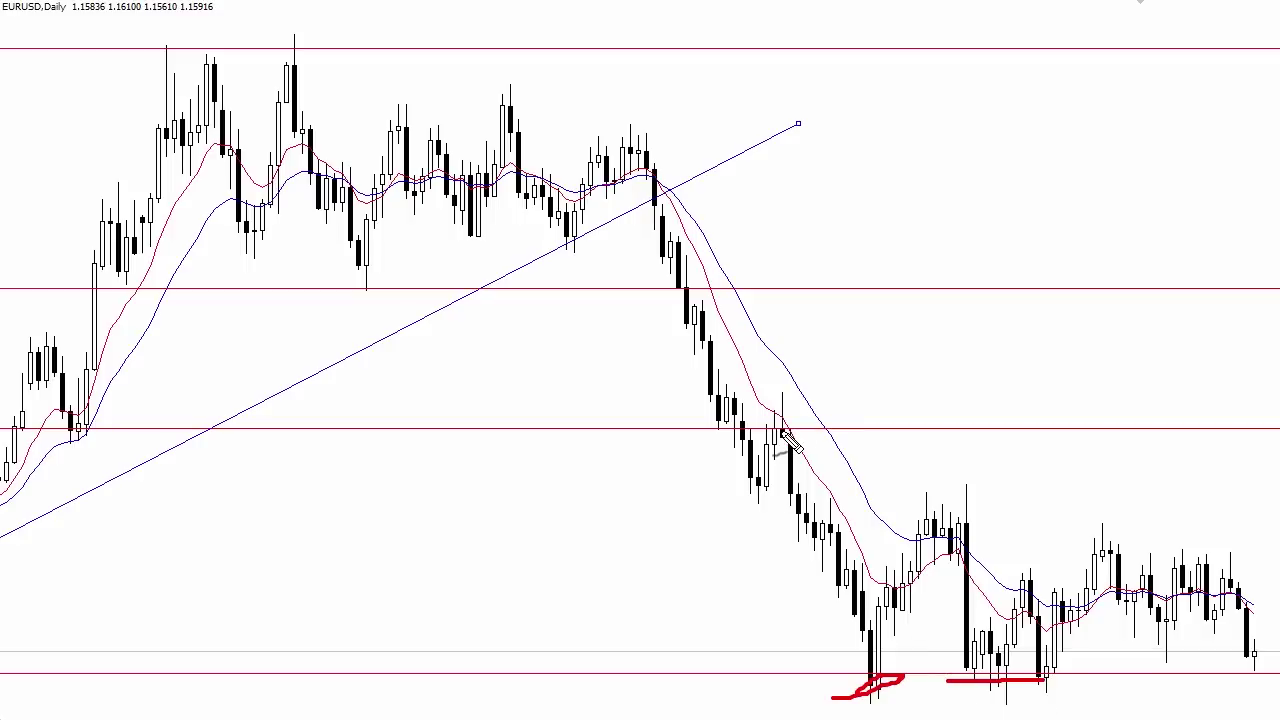
pyautogui.moveTo(785, 350); pyautogui.dragTo(786, 390)
pyautogui.moveTo(768, 450); pyautogui.dragTo(810, 451)
pyautogui.moveTo(770, 383); pyautogui.dragTo(786, 383)
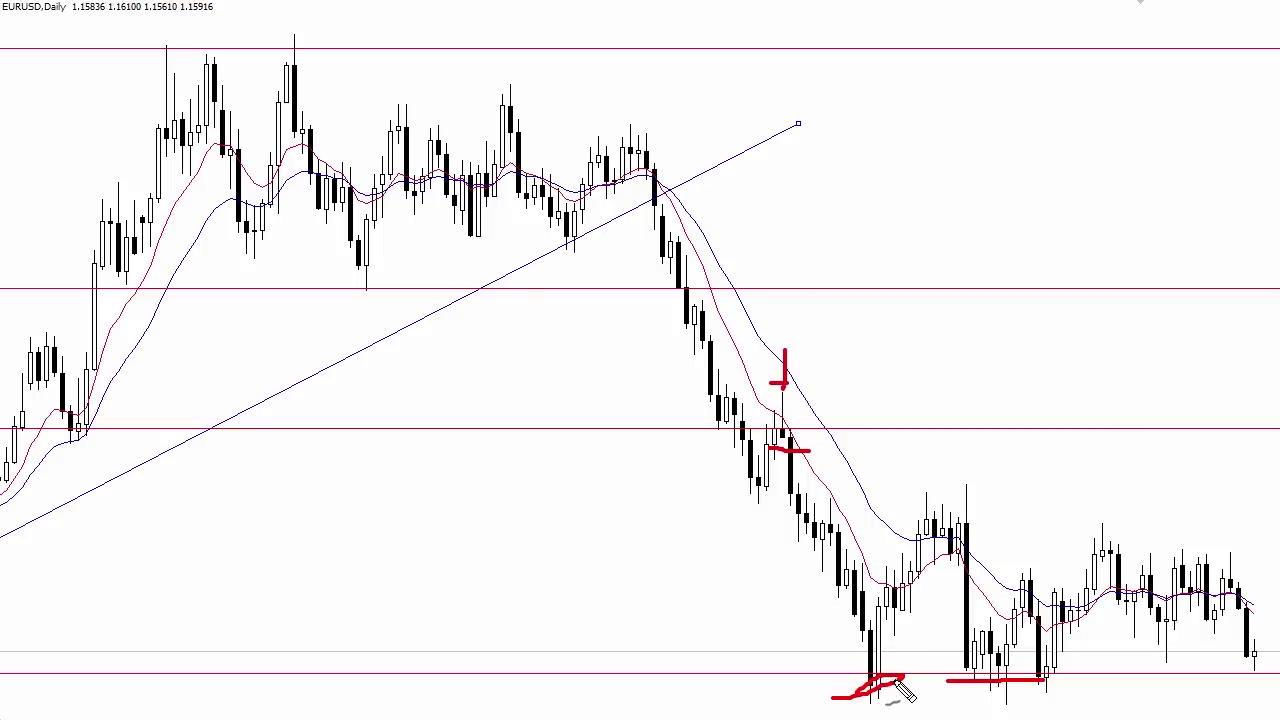
pyautogui.moveTo(900, 688)
pyautogui.mouseDown()
pyautogui.moveTo(858, 680)
pyautogui.moveTo(904, 680)
pyautogui.moveTo(872, 697)
pyautogui.mouseUp()
pyautogui.press('Escape')
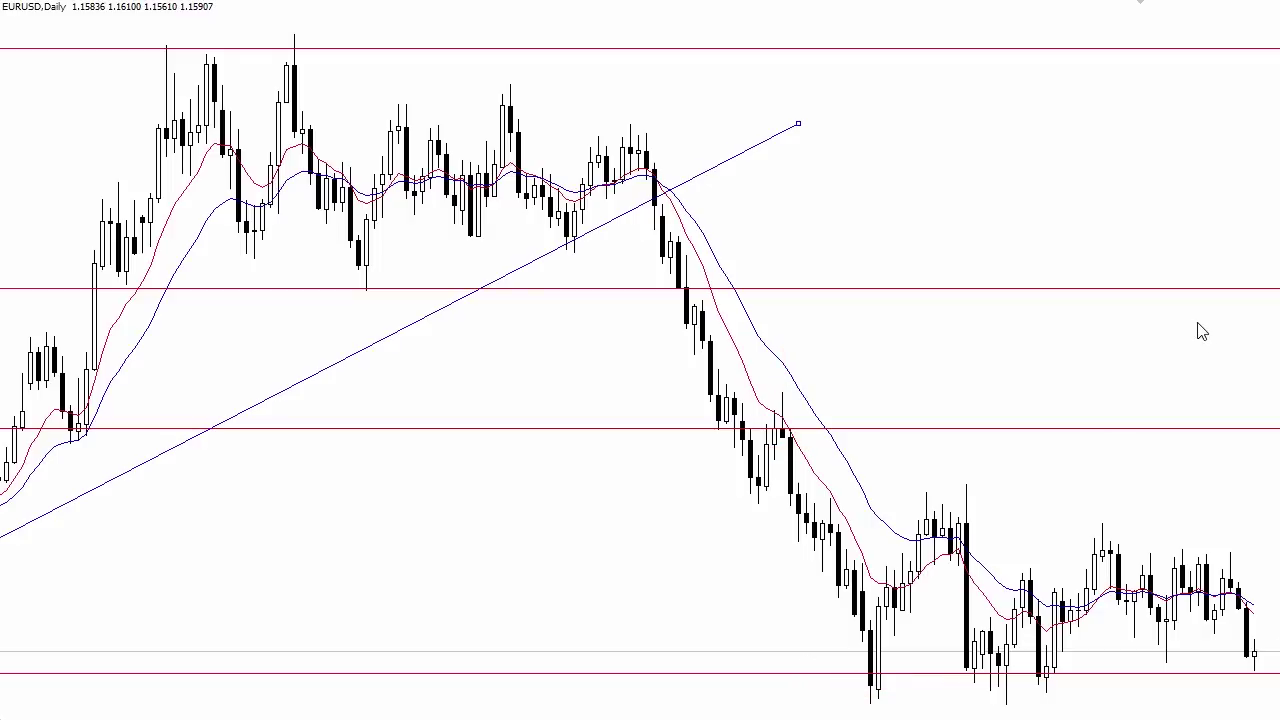